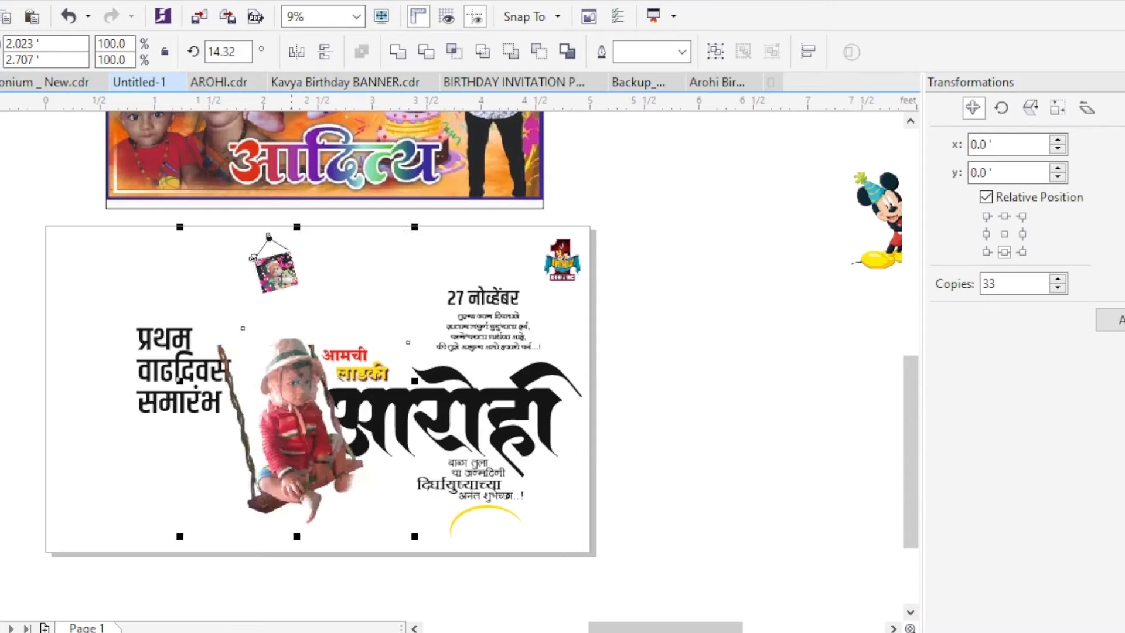
# Step: Clear the banner page by moving the baby-on-swing photo and the title "प्रथम वाढदिवस समारंभ" outside it
pyautogui.moveTo(170, 495); pyautogui.dragTo(205, 542)
pyautogui.moveTo(111, 446); pyautogui.dragTo(6, 467)
pyautogui.moveTo(182, 400); pyautogui.dragTo(253, 581)
# Step: Place the hanging photo in the banner page's upper-left corner and adjust its size
pyautogui.moveTo(5, 340); pyautogui.dragTo(144, 346)
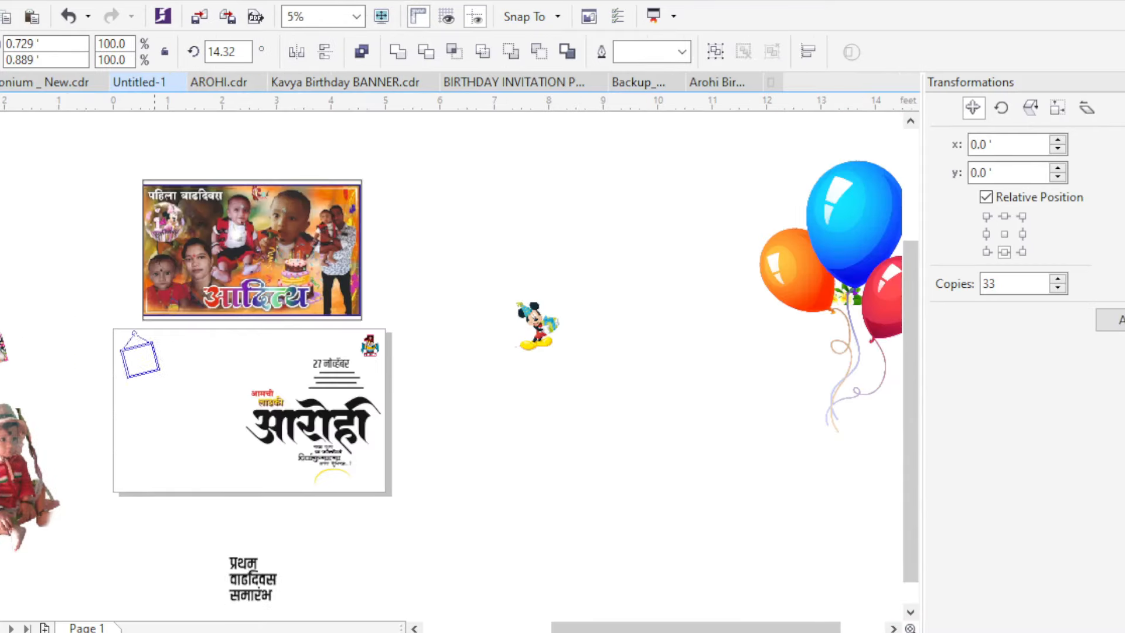
pyautogui.scroll(3, 144, 344)
pyautogui.moveTo(160, 308); pyautogui.dragTo(188, 261)
pyautogui.moveTo(188, 260); pyautogui.dragTo(170, 245)
pyautogui.scroll(-3, 170, 245)
pyautogui.moveTo(149, 263); pyautogui.dragTo(0, 483)
# Step: Move the baby-on-swing photo back onto the banner, along the page's left side
pyautogui.moveTo(1, 373); pyautogui.dragTo(122, 317)
pyautogui.scroll(1, 268, 368)
pyautogui.moveTo(194, 381); pyautogui.dragTo(167, 364)
pyautogui.scroll(-1, 107, 416)
pyautogui.scroll(1, 107, 416)
pyautogui.moveTo(44, 326); pyautogui.dragTo(2, 460)
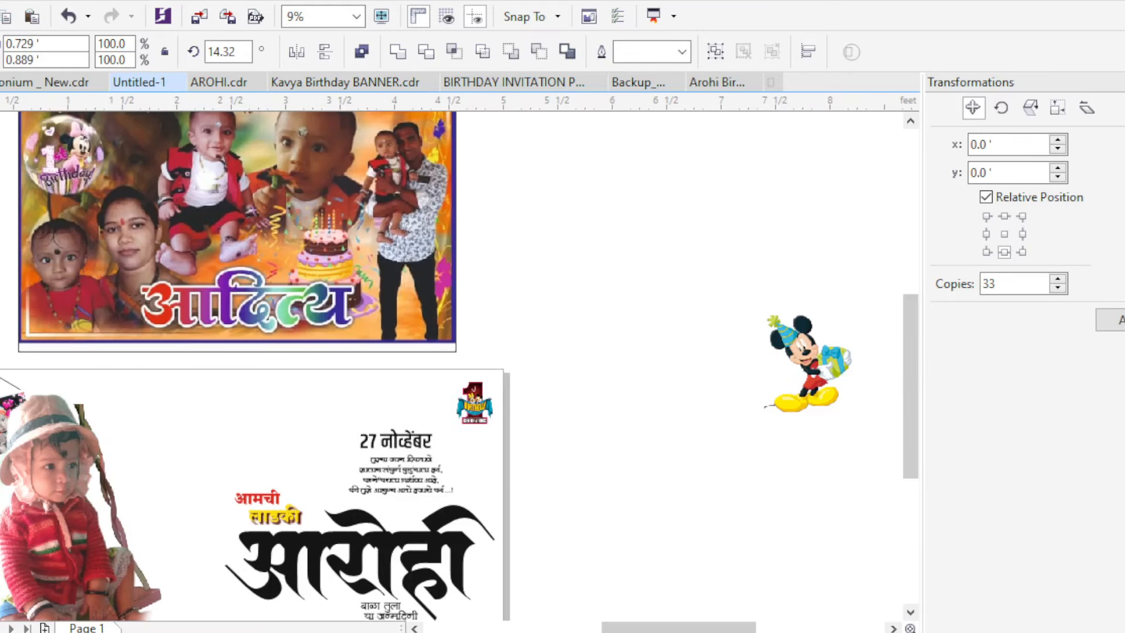
# Step: Move the hanging photo off the banner page, beside the Mickey Mouse picture
pyautogui.moveTo(12, 402); pyautogui.dragTo(718, 354)
pyautogui.scroll(-1, 718, 354)
pyautogui.scroll(1, 488, 462)
# Step: Resize the baby-on-swing photo to about 3.1 ft high and fit it against the banner's left edge
pyautogui.moveTo(102, 237); pyautogui.dragTo(487, 603)
pyautogui.moveTo(61, 223); pyautogui.dragTo(61, 223)
pyautogui.moveTo(186, 343); pyautogui.dragTo(204, 356)
pyautogui.scroll(-1, 204, 357)
pyautogui.scroll(1, 265, 375)
pyautogui.click(266, 375)
pyautogui.moveTo(427, 592); pyautogui.dragTo(413, 580)
pyautogui.moveTo(143, 471); pyautogui.dragTo(148, 466)
pyautogui.scroll(-1, 149, 466)
pyautogui.keyDown('shift'); pyautogui.click(200, 432); pyautogui.keyUp('shift')
pyautogui.scroll(1, 199, 431)
pyautogui.scroll(-1, 59, 324)
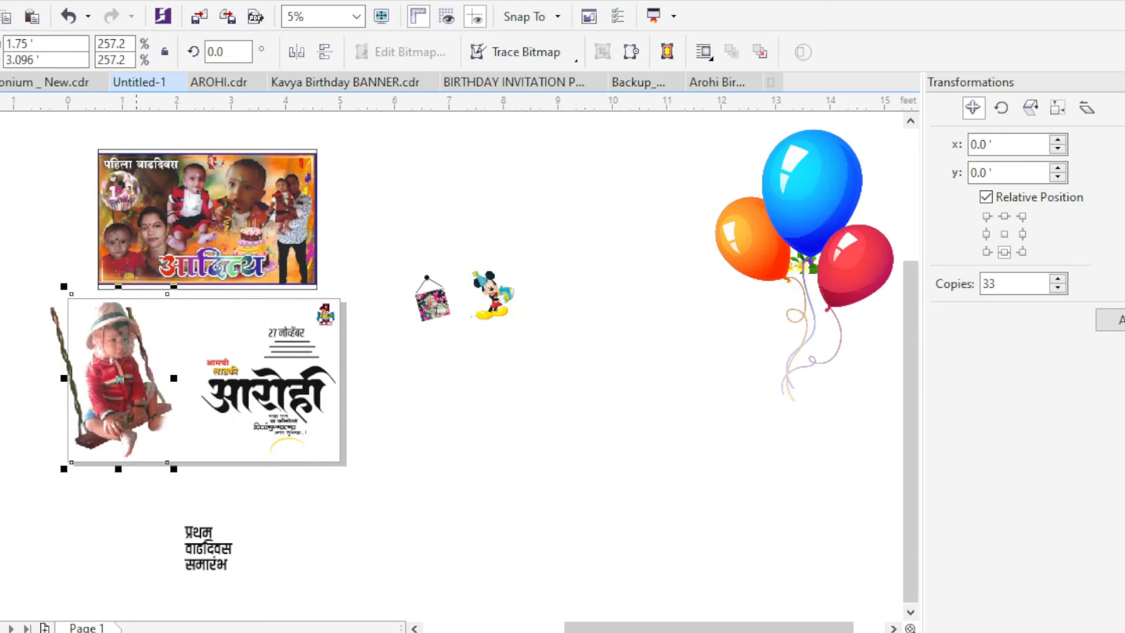
# Step: PowerClip the baby-on-swing photo inside the banner's page frame
pyautogui.click(136, 487)
pyautogui.press('Escape')
pyautogui.click(136, 387)
pyautogui.scroll(1, 208, 378)
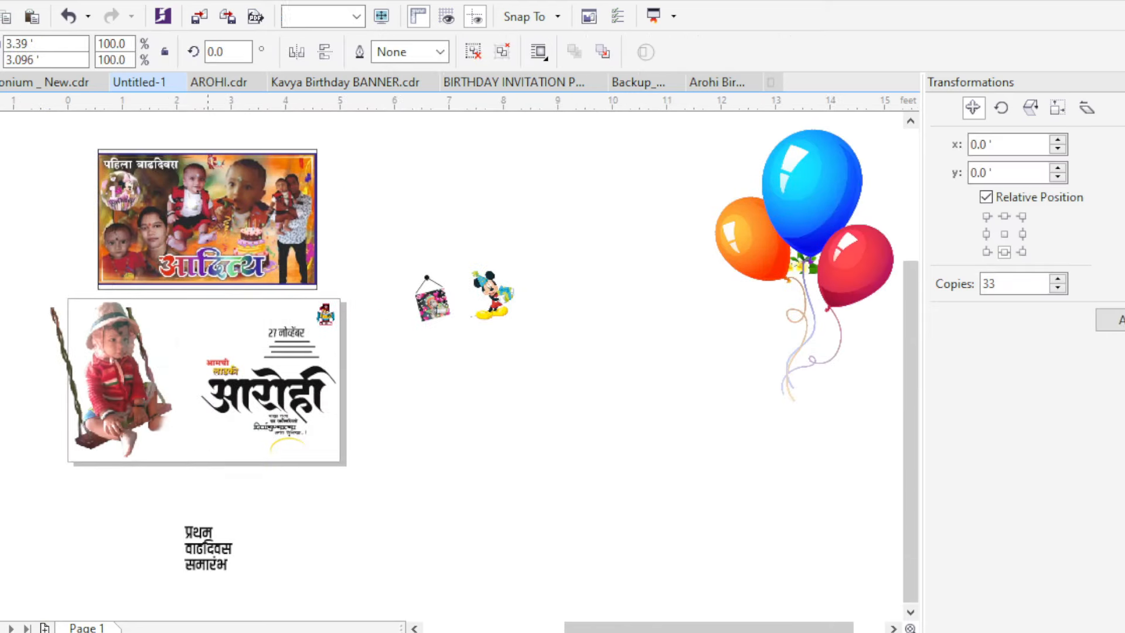
pyautogui.press('Escape')
pyautogui.scroll(1, 316, 346)
pyautogui.scroll(-1, 470, 422)
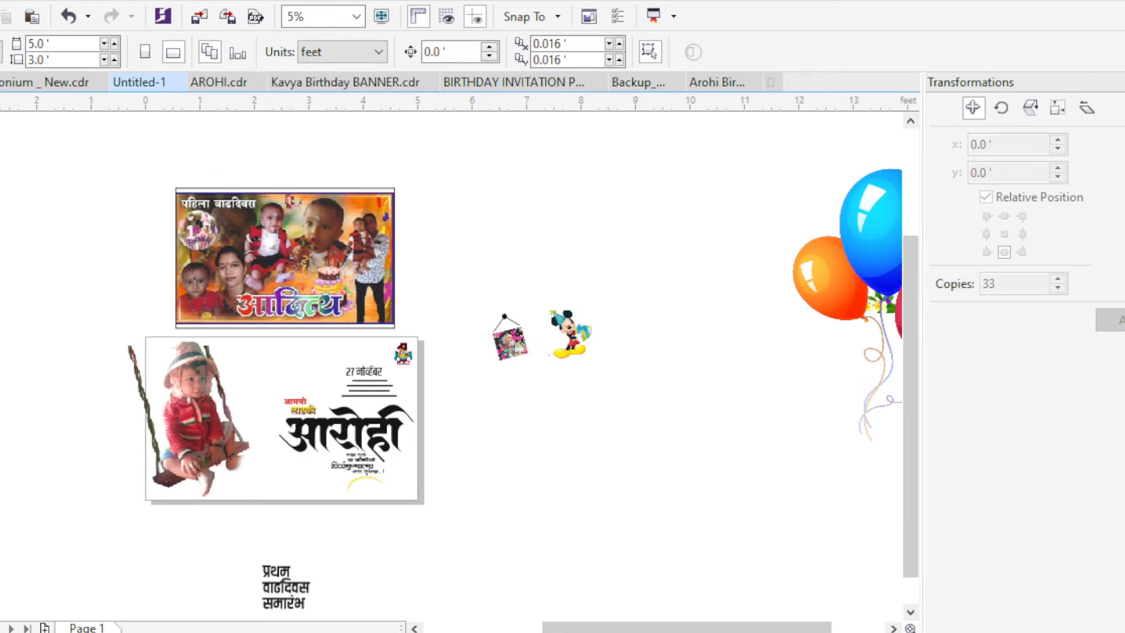
pyautogui.rightClick(131, 350)
pyautogui.click(241, 201)
pyautogui.click(270, 345)
pyautogui.scroll(-1, 410, 375)
pyautogui.scroll(1, 426, 362)
# Step: Bring the hanging photo back onto the banner page and adjust its size
pyautogui.moveTo(495, 355); pyautogui.dragTo(95, 487)
pyautogui.scroll(2, 368, 249)
pyautogui.scroll(1, 95, 487)
pyautogui.moveTo(412, 467); pyautogui.dragTo(374, 494)
# Step: Move the first-birthday logo from the banner's upper-right corner to the empty area outside the page
pyautogui.scroll(-1, 374, 495)
pyautogui.scroll(-1, 417, 226)
pyautogui.scroll(1, 510, 304)
pyautogui.click(505, 304)
pyautogui.moveTo(505, 304); pyautogui.dragTo(702, 315)
# Step: Move the complete hanging photo with its string to the banner's upper-right corner and shrink it slightly
pyautogui.moveTo(170, 325); pyautogui.dragTo(494, 313)
pyautogui.hotkey('ctrl', 'z')
pyautogui.doubleClick(261, 223)
pyautogui.click(262, 284)
pyautogui.moveTo(120, 261); pyautogui.dragTo(214, 366)
pyautogui.moveTo(173, 322); pyautogui.dragTo(500, 320)
pyautogui.scroll(1, 499, 321)
pyautogui.moveTo(570, 396); pyautogui.dragTo(558, 382)
pyautogui.moveTo(493, 311); pyautogui.dragTo(482, 310)
# Step: Draw a square of about 0.22 ft around the "27", convert it to curves and slant it into a parallelogram
pyautogui.click(246, 399)
pyautogui.scroll(1, 246, 399)
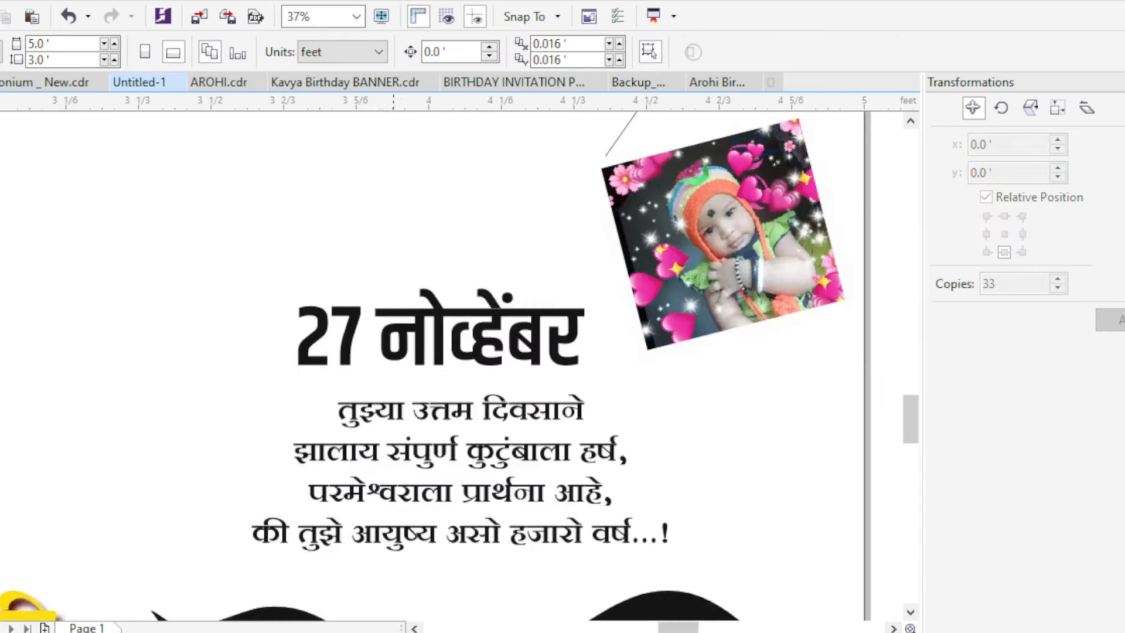
pyautogui.click(183, 362)
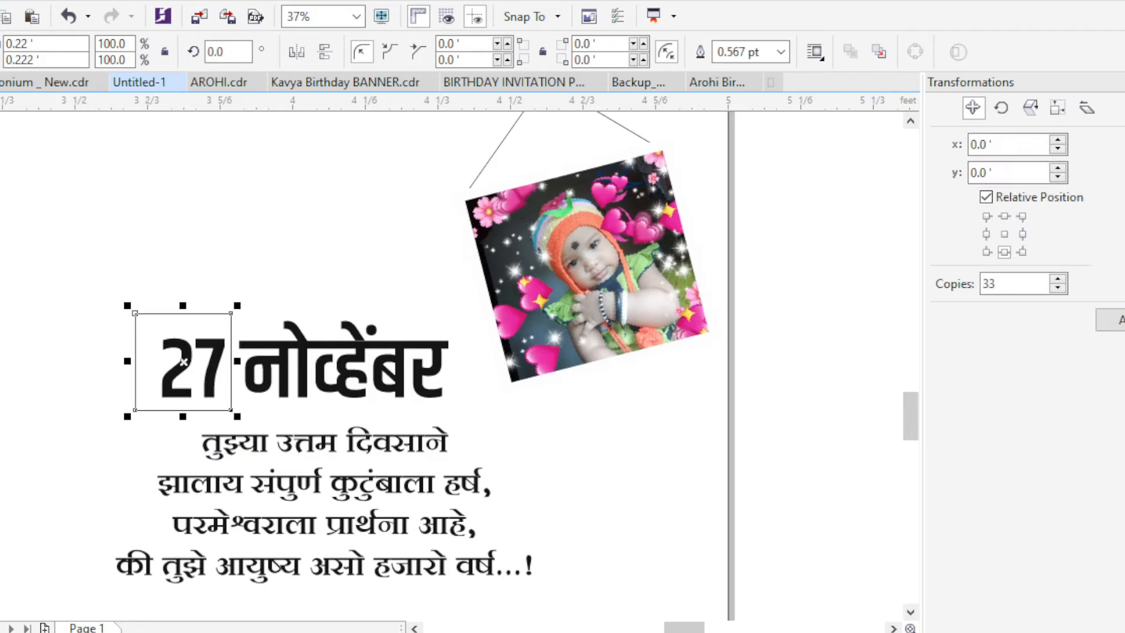
pyautogui.scroll(1, 125, 320)
pyautogui.hotkey('ctrl', 'q')
pyautogui.press('F10')
pyautogui.moveTo(145, 307); pyautogui.dragTo(158, 307)
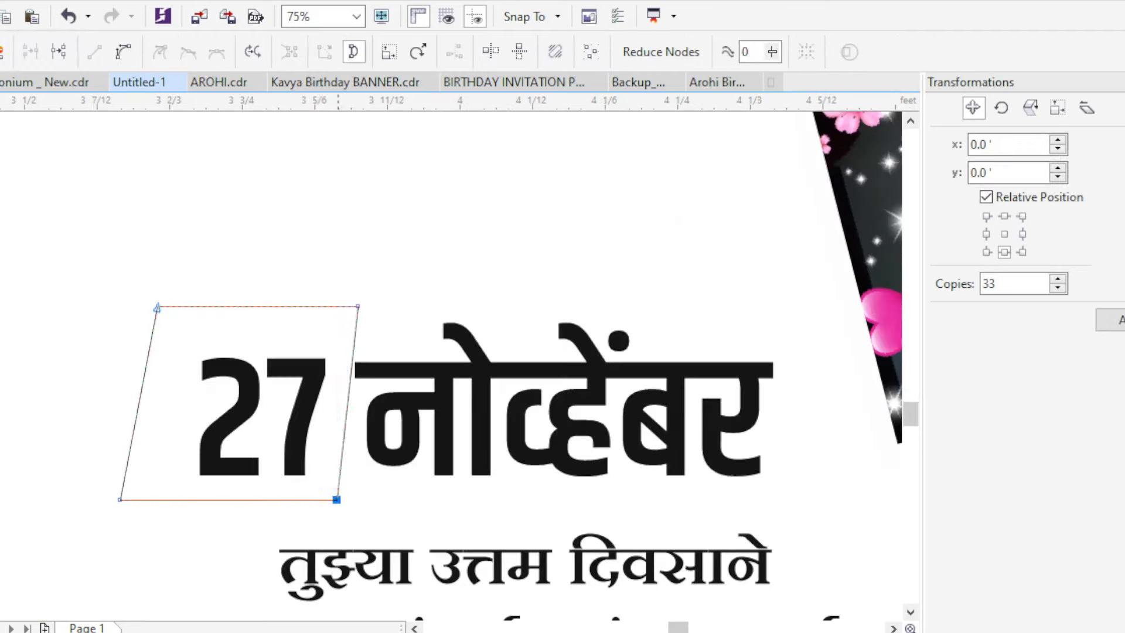
# Step: Reduce the parallelogram to about 0.257 by 0.199 ft so it frames the "27"
pyautogui.press('space')
pyautogui.moveTo(239, 299); pyautogui.dragTo(239, 318)
pyautogui.scroll(1, 334, 413)
pyautogui.moveTo(395, 408); pyautogui.dragTo(379, 409)
pyautogui.scroll(-1, 373, 397)
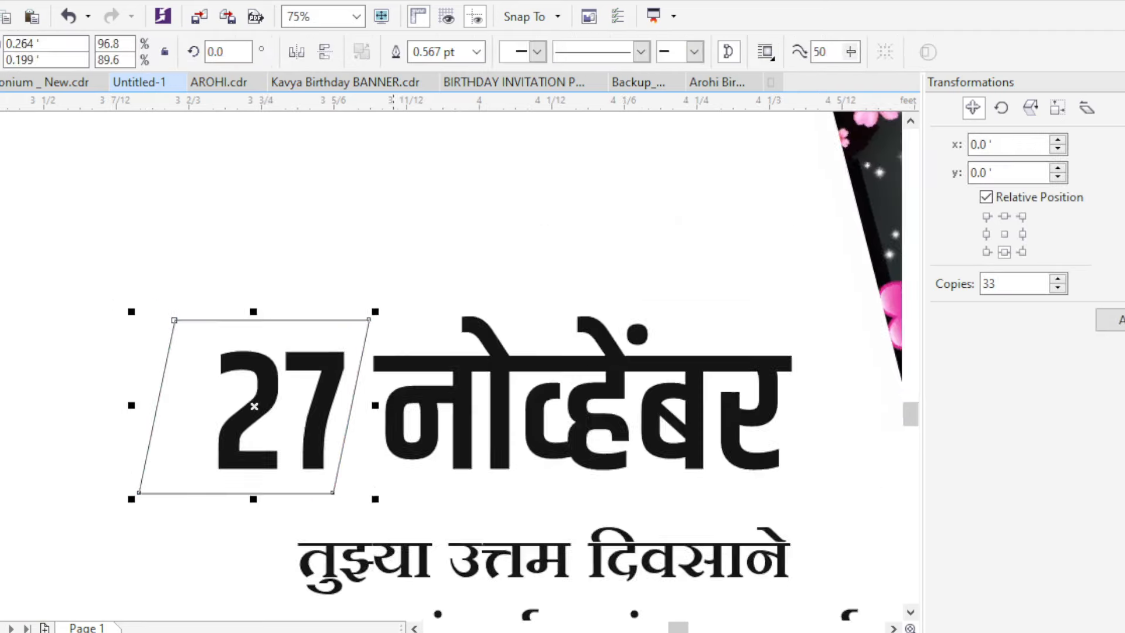
pyautogui.scroll(1, 210, 429)
pyautogui.moveTo(63, 381); pyautogui.dragTo(75, 380)
pyautogui.scroll(-3, 364, 421)
pyautogui.scroll(2, 392, 442)
# Step: Duplicate the parallelogram and widen the copy leftward to about 0.263 ft
pyautogui.press('+')
pyautogui.moveTo(133, 338); pyautogui.dragTo(126, 338)
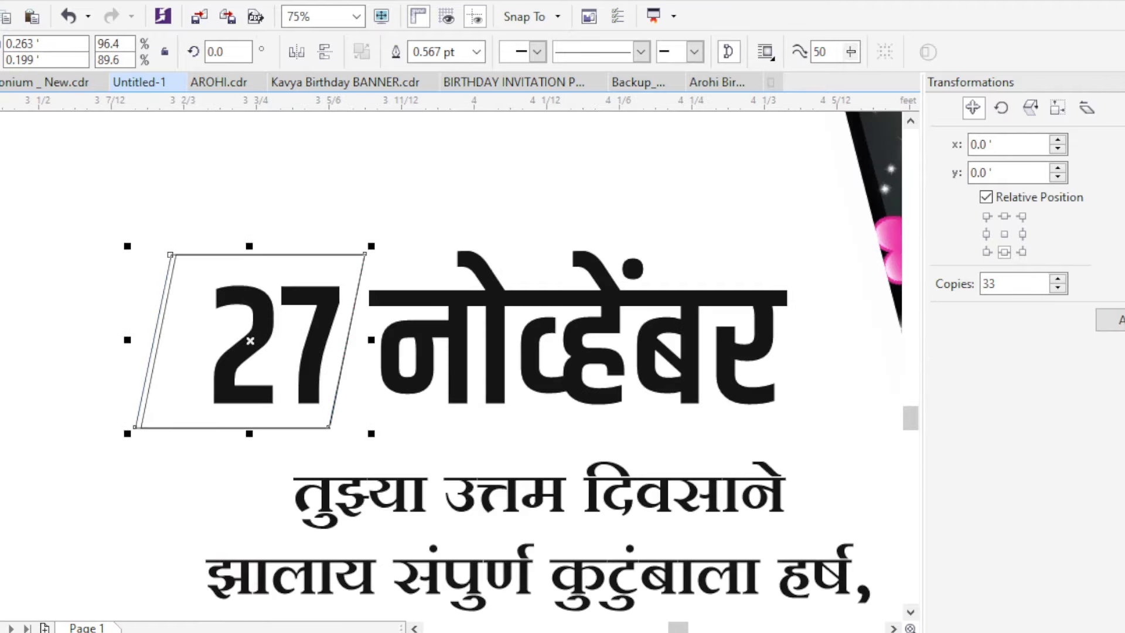
pyautogui.scroll(-1, 196, 441)
pyautogui.press('Escape')
pyautogui.scroll(1, 241, 372)
pyautogui.click(119, 345)
pyautogui.scroll(-1, 117, 345)
pyautogui.hotkey('ctrl', 'z')
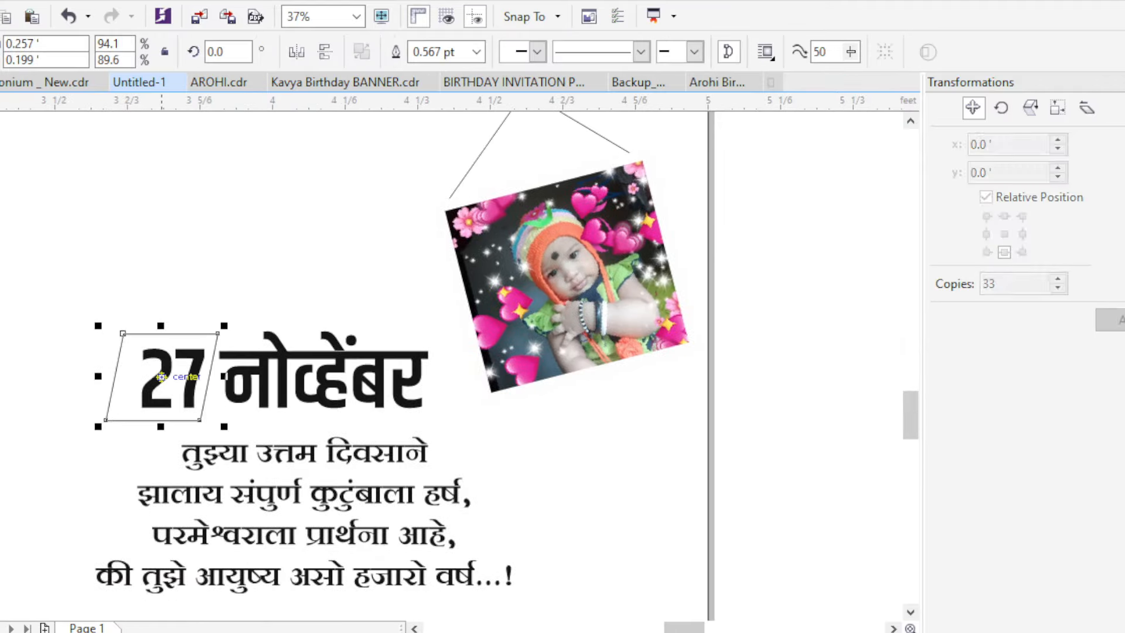
# Step: Shift the "27" leftward so it sits centrally inside the parallelogram
pyautogui.scroll(1, 194, 422)
pyautogui.scroll(-1, 158, 329)
pyautogui.press('Escape')
pyautogui.click(96, 331)
pyautogui.press('Escape')
pyautogui.click(96, 331)
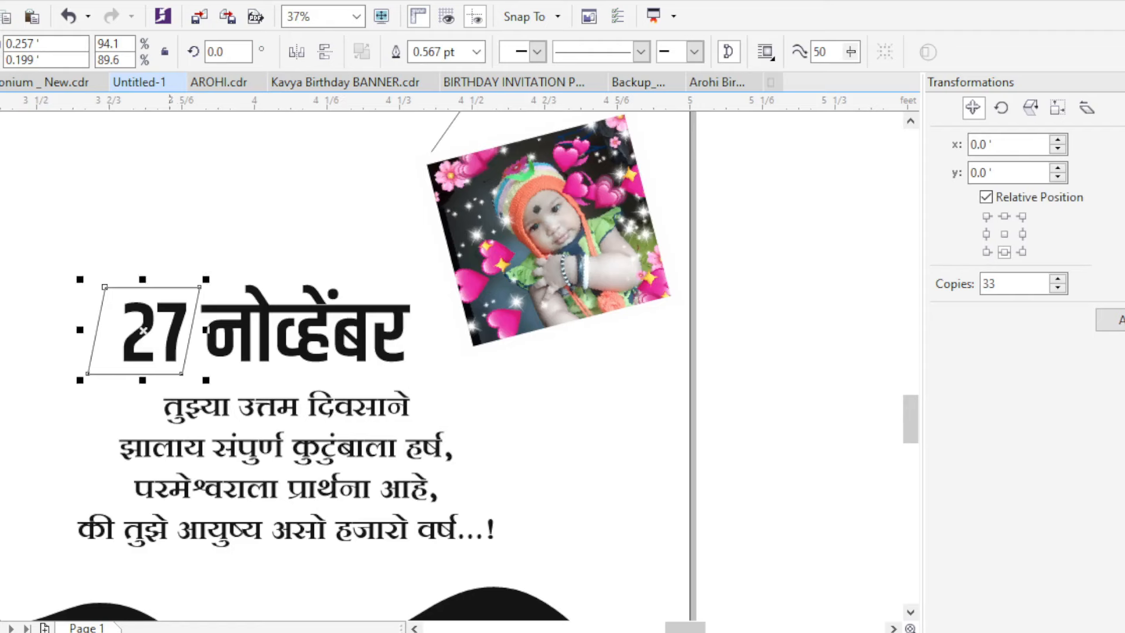
pyautogui.click(268, 324)
pyautogui.press('Escape')
pyautogui.click(97, 331)
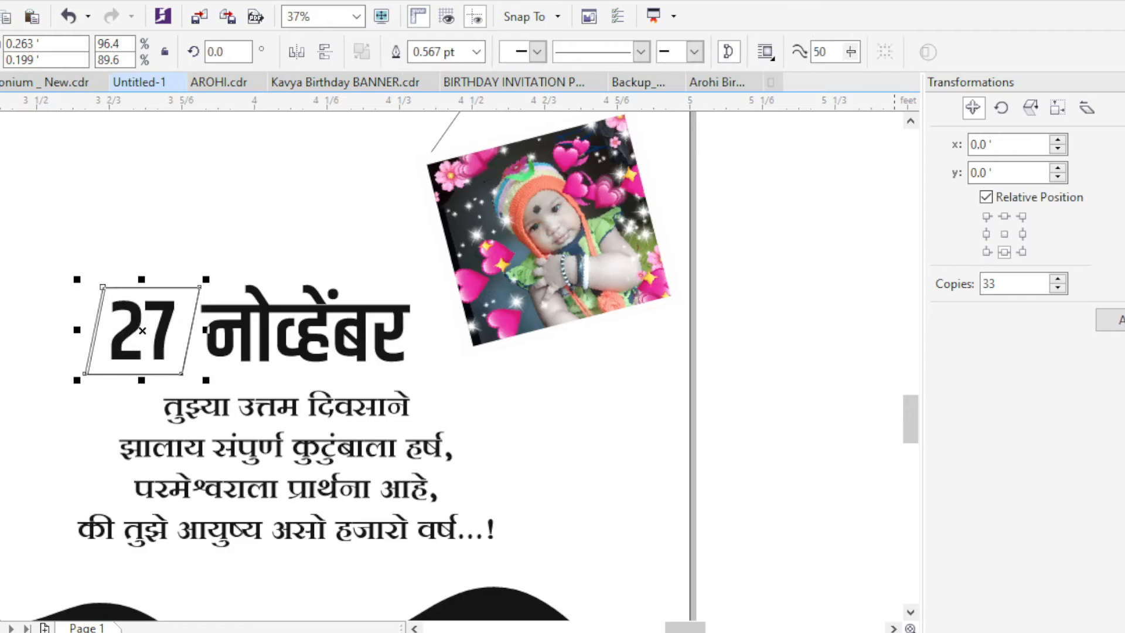
# Step: Fill both parallelograms around the "27" with dark blue
pyautogui.scroll(1, 167, 313)
pyautogui.press('Escape')
pyautogui.scroll(1, 167, 313)
pyautogui.click(170, 317)
pyautogui.scroll(-1, 175, 316)
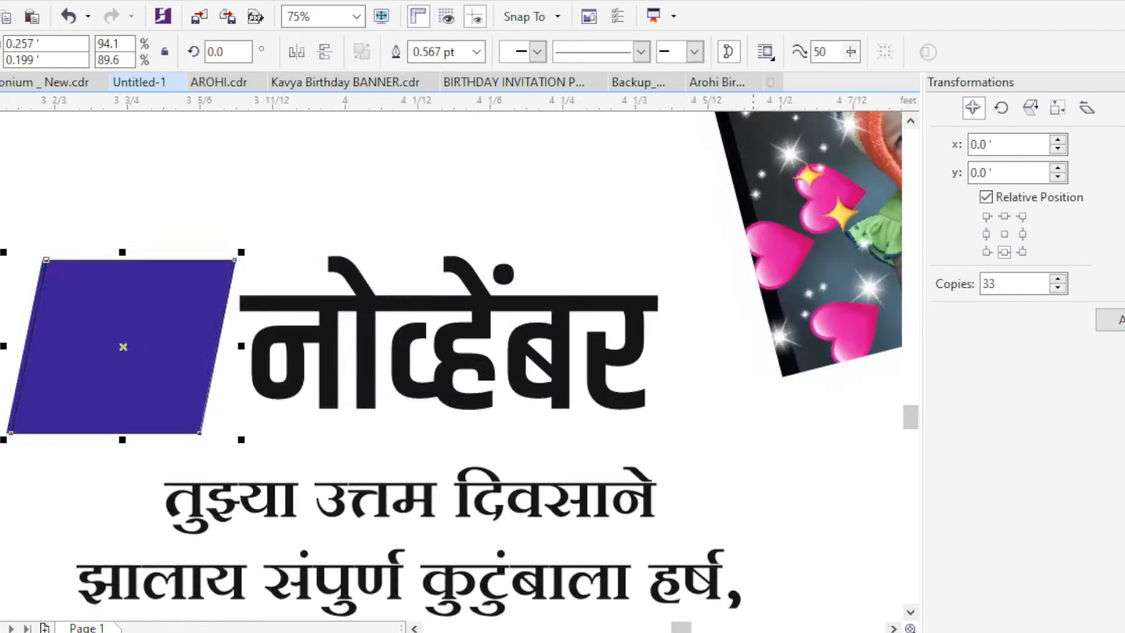
# Step: Remove the outline of the wider blue parallelogram and send it one level back, behind the narrower one
pyautogui.scroll(-1, 484, 375)
pyautogui.scroll(1, 541, 375)
pyautogui.click(307, 354)
pyautogui.scroll(-1, 307, 354)
pyautogui.scroll(2, 176, 351)
pyautogui.click(176, 351)
pyautogui.scroll(-1, 341, 279)
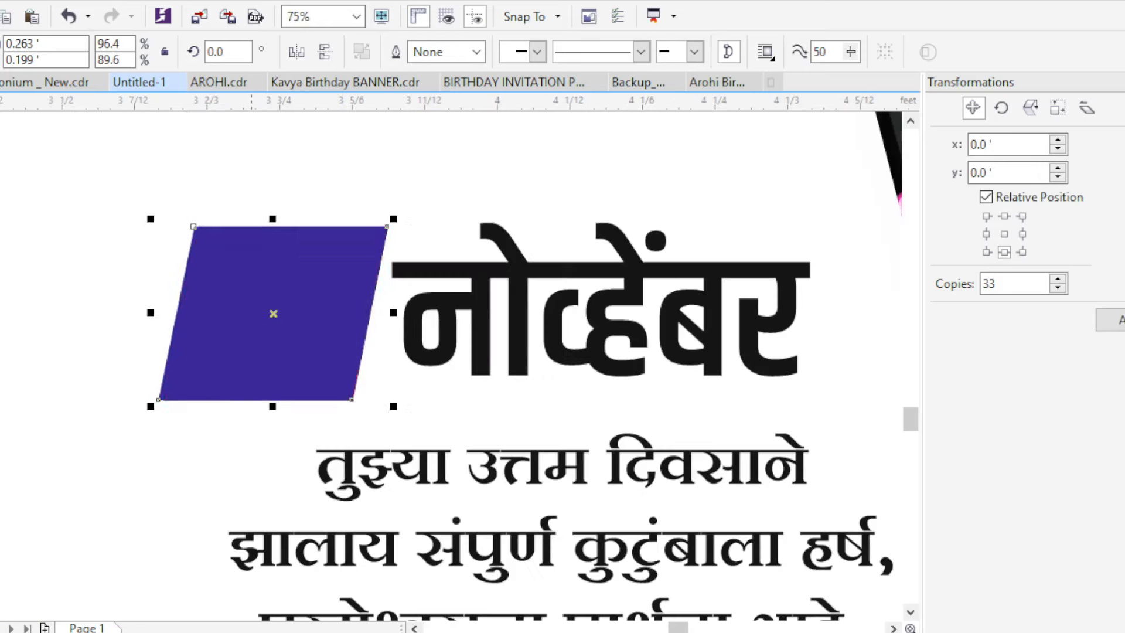
pyautogui.hotkey('ctrl', 'pagedown')
# Step: Cut the "27" and paste it back above the magenta-filled front parallelogram
pyautogui.keyDown('shift'); pyautogui.click(354, 313); pyautogui.keyUp('shift')
pyautogui.hotkey('ctrl', 'x')
pyautogui.scroll(-2, 319, 339)
pyautogui.moveTo(307, 333); pyautogui.dragTo(357, 217)
pyautogui.hotkey('ctrl', 'v')
pyautogui.scroll(1, 370, 308)
# Step: Align the "27" horizontally and vertically to the centre of the magenta parallelogram
pyautogui.click(349, 149)
pyautogui.keyDown('shift'); pyautogui.click(264, 368); pyautogui.keyUp('shift')
pyautogui.press('c')
pyautogui.press('e')
pyautogui.hotkey('ctrl', 'z')
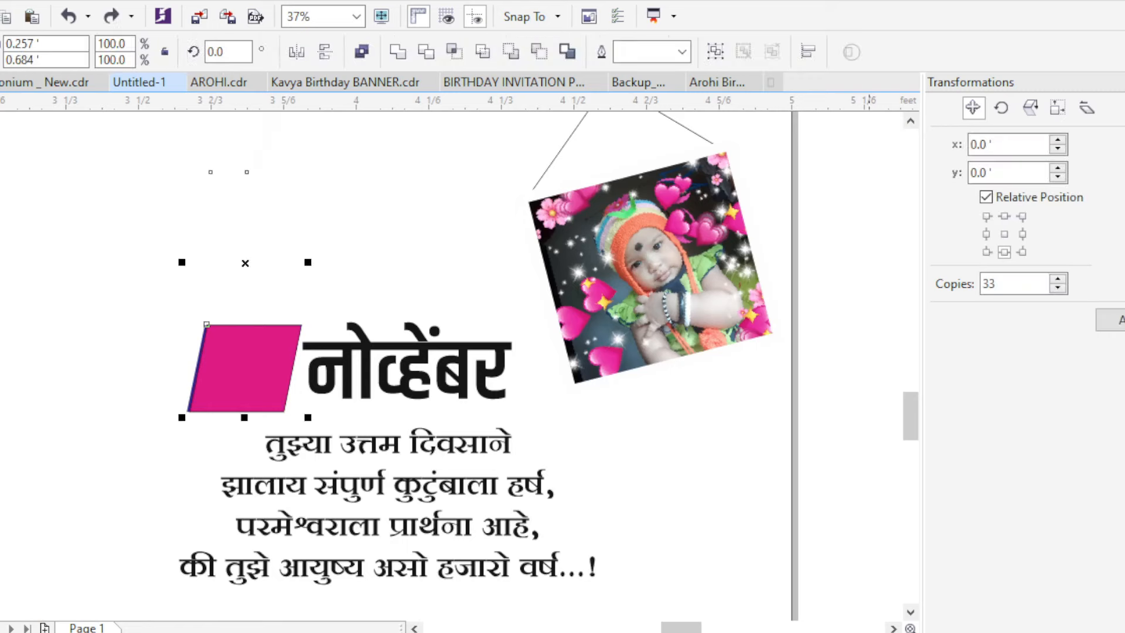
pyautogui.scroll(-1, 481, 412)
pyautogui.click(370, 272)
pyautogui.hotkey('ctrl', 'shift', 'z')
# Step: Save the design in the Job File folder under the child's first name followed by "Birthday Banner"
pyautogui.scroll(2, 375, 400)
pyautogui.hotkey('ctrl', 's')
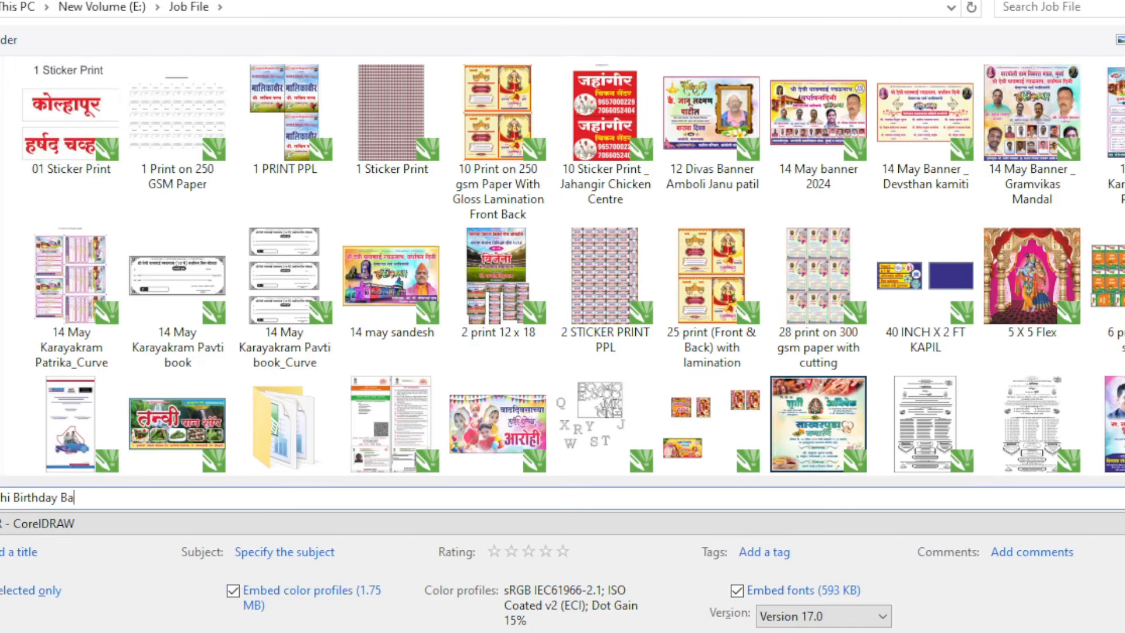
pyautogui.press('Return')
pyautogui.scroll(-3, 273, 341)
pyautogui.press('Escape')
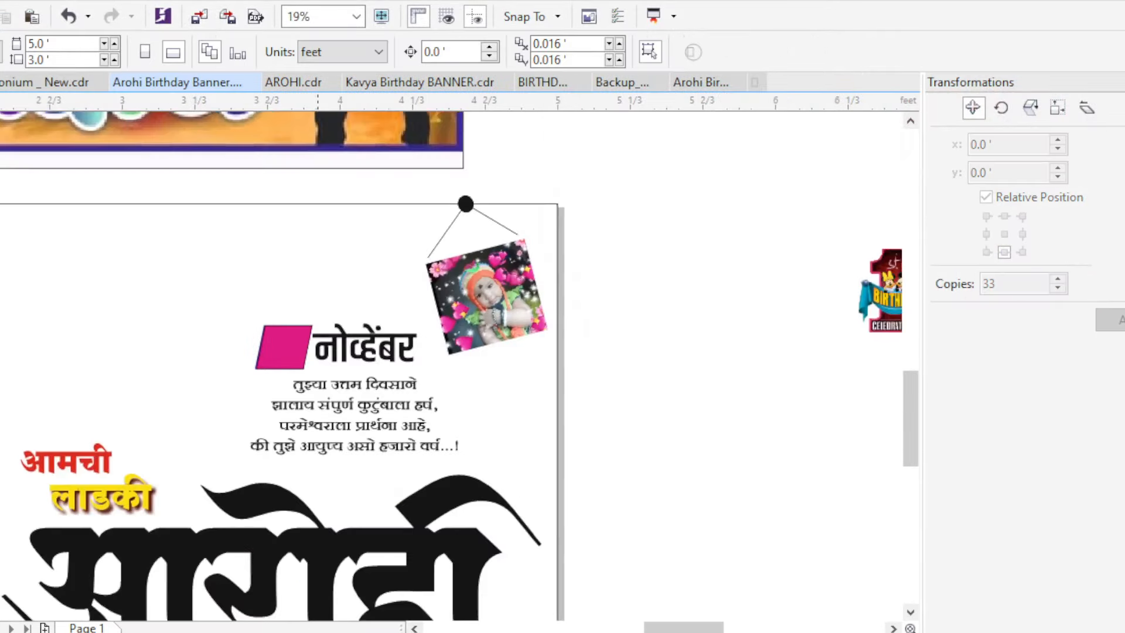
pyautogui.scroll(-1, 579, 276)
pyautogui.scroll(1, 492, 296)
pyautogui.click(404, 305)
pyautogui.click(427, 300)
pyautogui.scroll(4, 428, 303)
pyautogui.keyDown('shift'); pyautogui.click(363, 262); pyautogui.keyUp('shift')
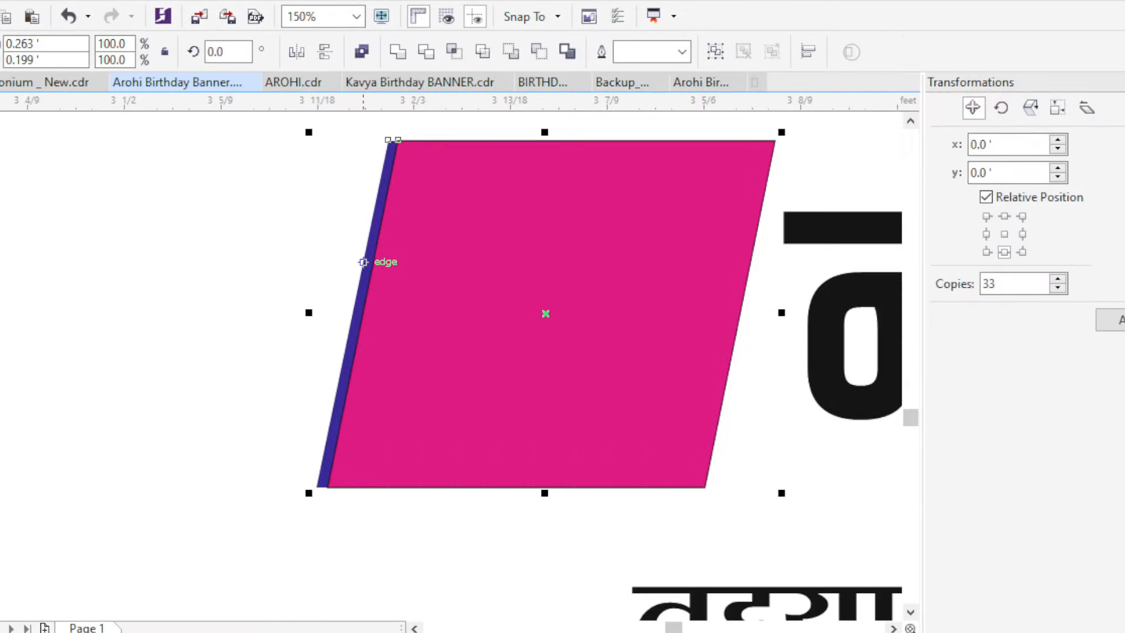
pyautogui.scroll(-4, 366, 318)
pyautogui.press('Escape')
# Step: Move the first-birthday logo back onto the banner, just left of the date and greeting verse
pyautogui.scroll(1, 487, 340)
pyautogui.scroll(-1, 372, 360)
pyautogui.scroll(-1, 597, 526)
pyautogui.scroll(1, 624, 523)
pyautogui.moveTo(612, 413); pyautogui.dragTo(420, 457)
pyautogui.scroll(2, 419, 457)
pyautogui.scroll(-1, 420, 457)
pyautogui.press('Escape')
pyautogui.scroll(-2, 264, 375)
pyautogui.scroll(2, 355, 346)
# Step: Enlarge the hanging photo with its string slightly and group its parts
pyautogui.moveTo(191, 234); pyautogui.dragTo(351, 418)
pyautogui.scroll(2, 335, 384)
pyautogui.moveTo(341, 480); pyautogui.dragTo(350, 492)
pyautogui.scroll(-1, 530, 403)
pyautogui.moveTo(154, 450); pyautogui.dragTo(126, 481)
pyautogui.scroll(-2, 343, 374)
pyautogui.hotkey('ctrl', 'g')
pyautogui.rightClick(335, 311)
pyautogui.click(329, 361)
pyautogui.rightClick(321, 311)
pyautogui.press('Escape')
pyautogui.scroll(-1, 321, 311)
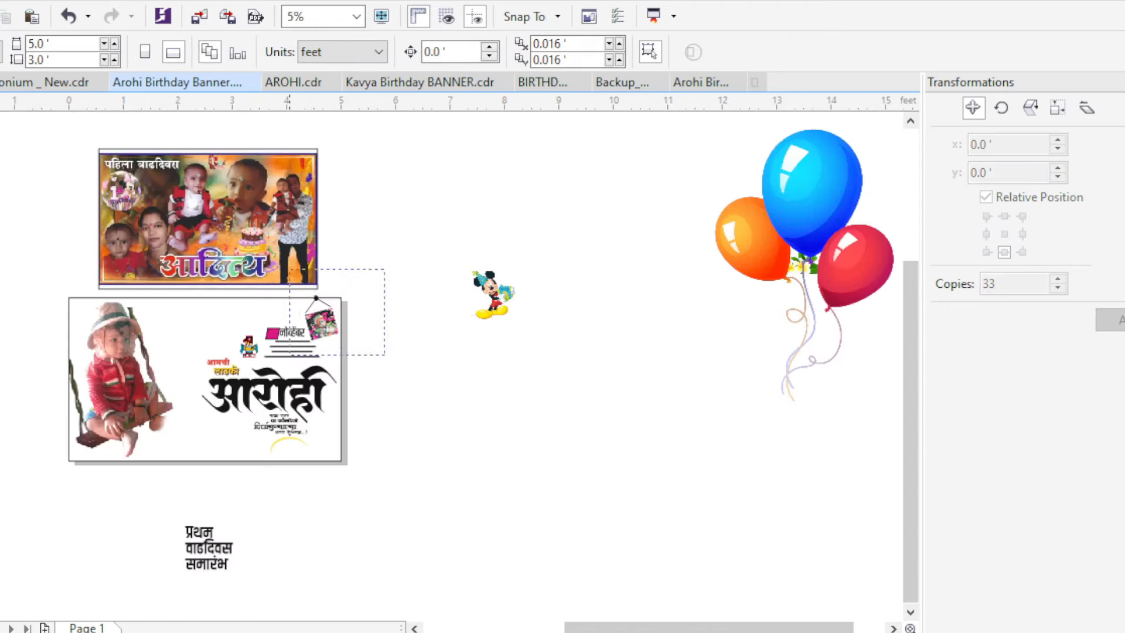
pyautogui.scroll(3, 320, 310)
pyautogui.press('Escape')
pyautogui.scroll(-2, 649, 226)
pyautogui.scroll(1, 457, 364)
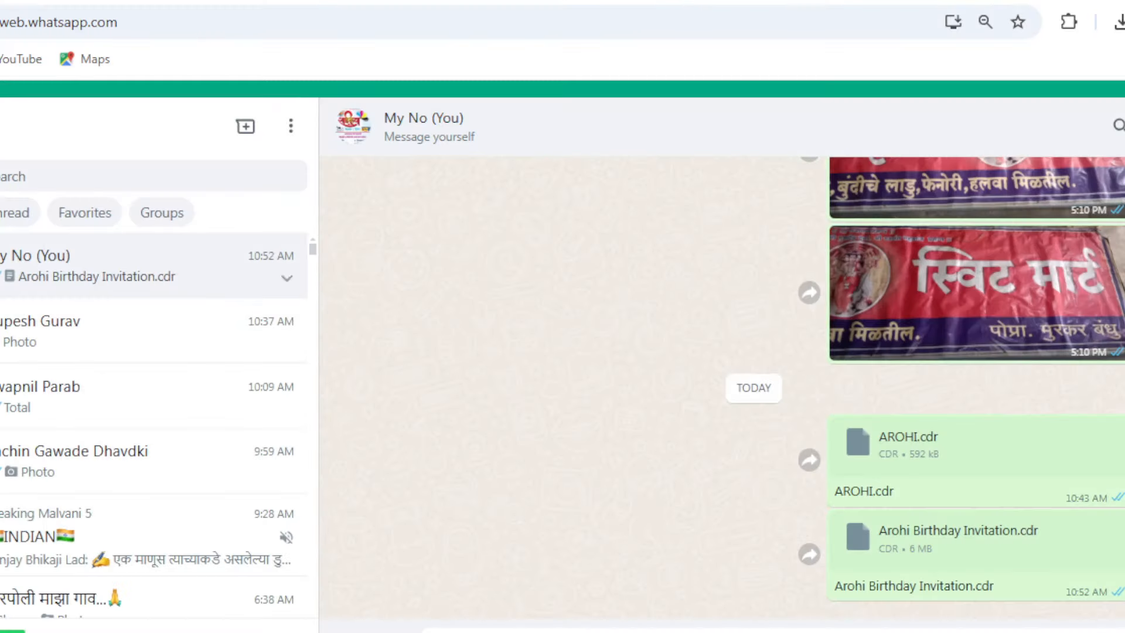
# Step: Open the sender's chat and copy the third forwarded photo, showing the child in the green and red dress
pyautogui.scroll(3, 729, 376)
pyautogui.click(100, 322)
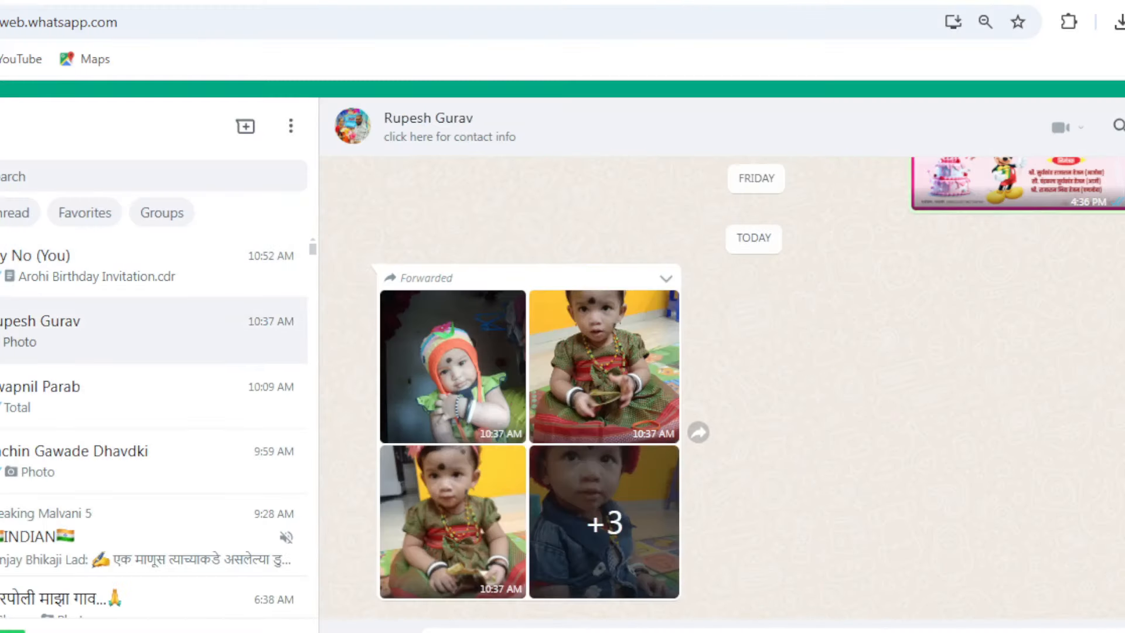
pyautogui.click(451, 522)
pyautogui.press('Left')
pyautogui.press('Right')
pyautogui.rightClick(534, 390)
pyautogui.click(618, 472)
pyautogui.press('Right')
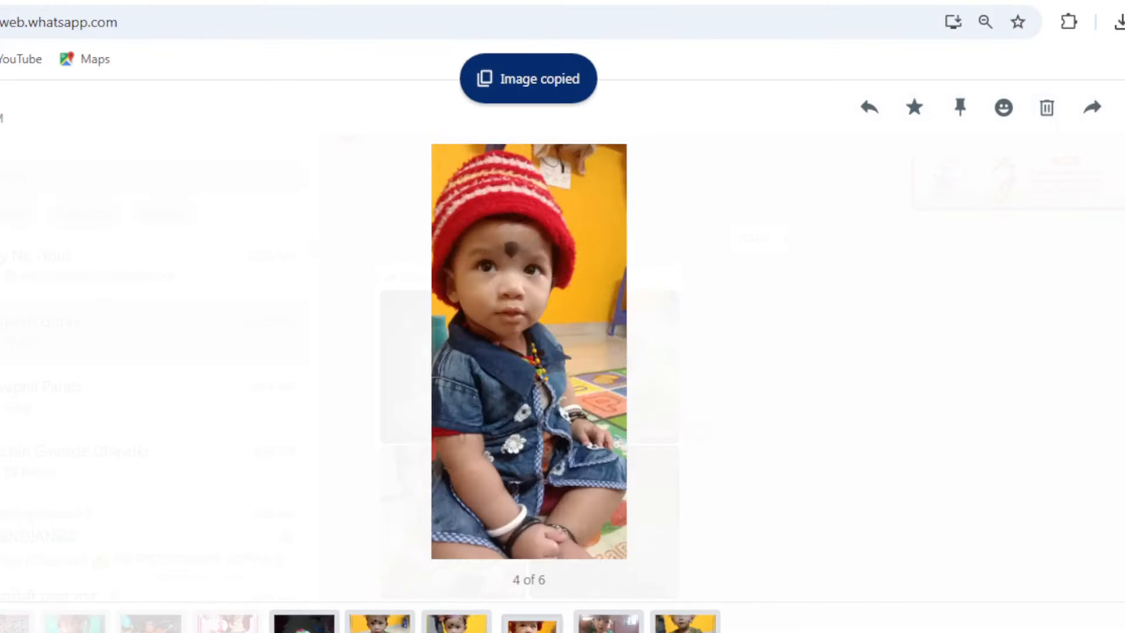
# Step: Switch to Photoshop, create a new document with the offered size and paste the copied photo into it
pyautogui.press('Escape')
pyautogui.hotkey('alt', 'Tab')
pyautogui.hscroll(2, 457, 363)
pyautogui.press('super+s')
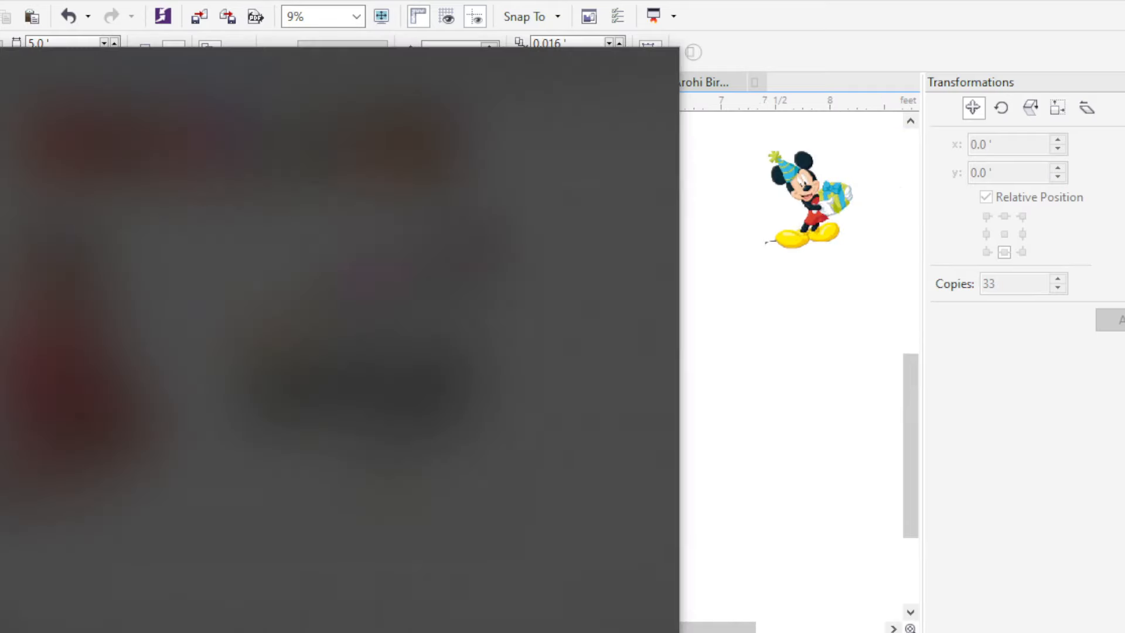
pyautogui.write('photoshop')
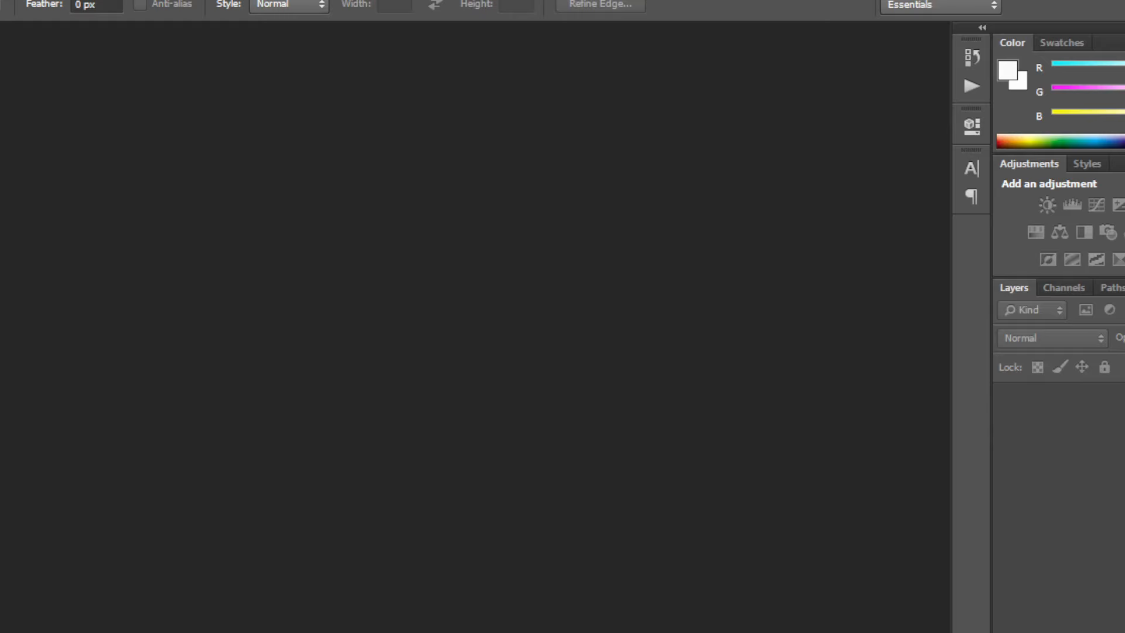
pyautogui.hotkey('ctrl', 'n')
pyautogui.press('Return')
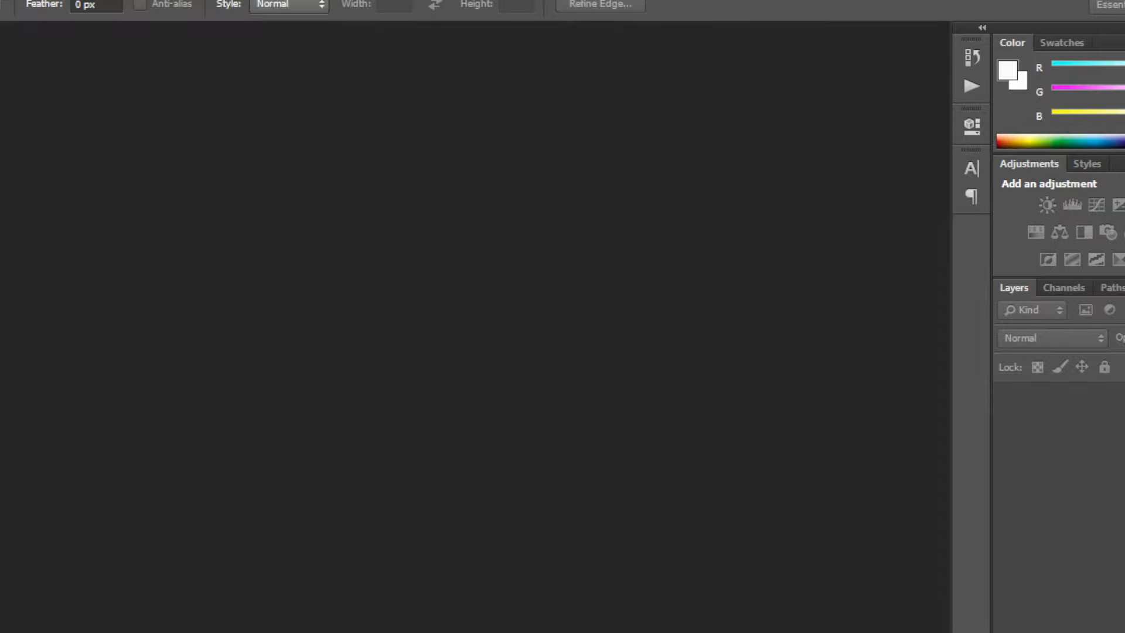
pyautogui.hotkey('ctrl', 'v')
# Step: Start a Pen tool path around the child along the skirt's lower hem and up its left edge
pyautogui.press('p')
pyautogui.scroll(3, 458, 581)
pyautogui.scroll(-3, 458, 580)
pyautogui.scroll(7, 326, 571)
pyautogui.click(375, 568)
pyautogui.click(350, 579)
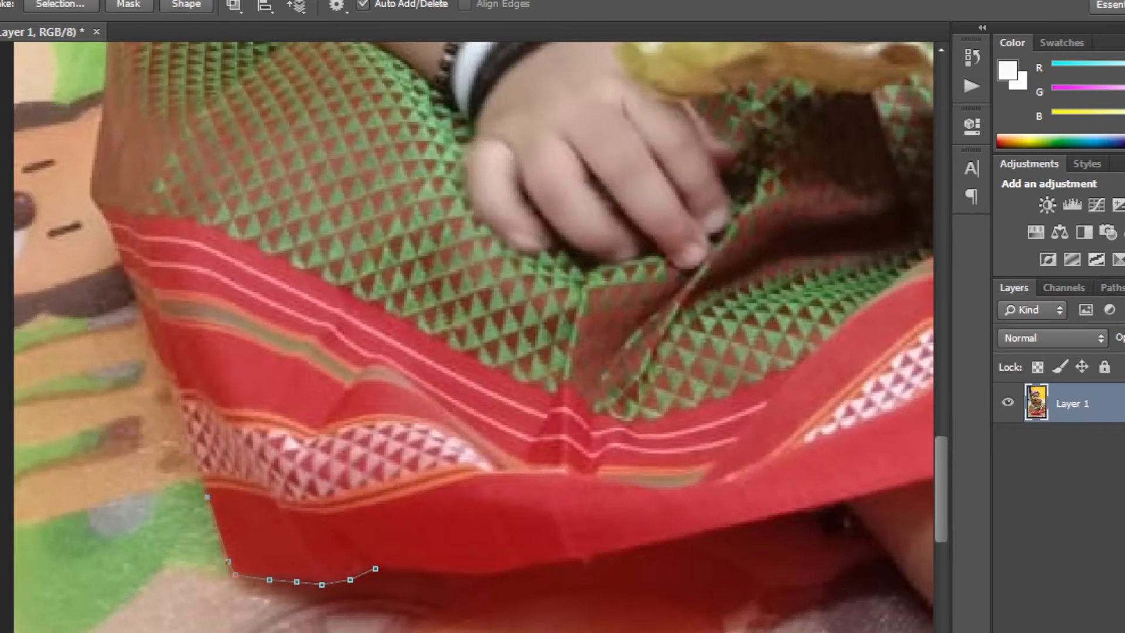
pyautogui.scroll(-2, 474, 337)
pyautogui.scroll(3, 474, 337)
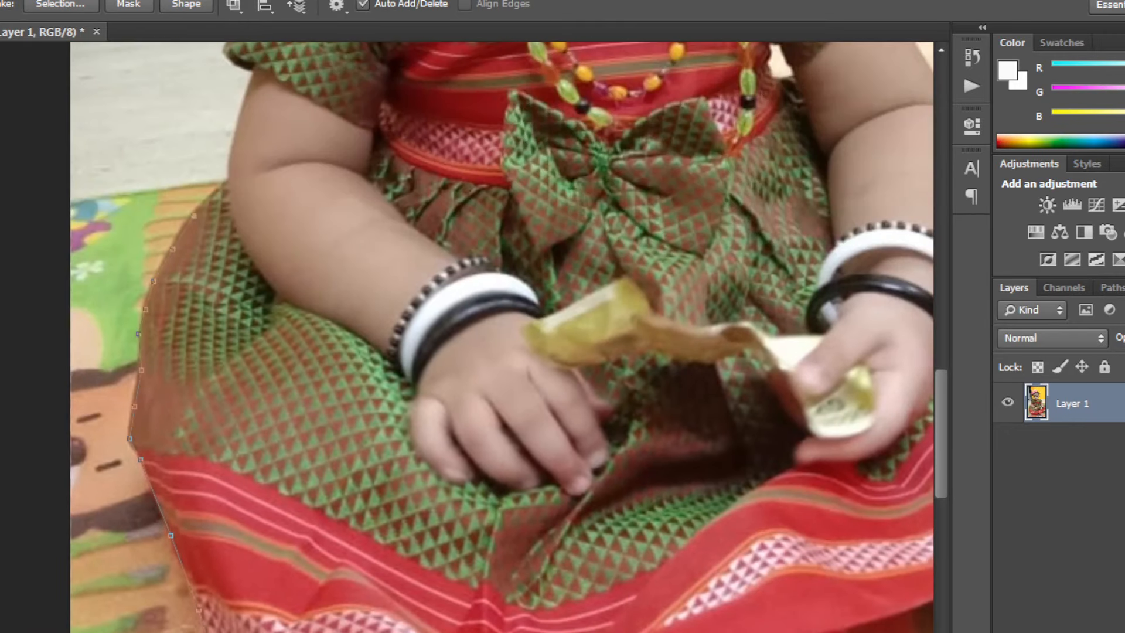
# Step: Continue the path up the child's arm, around the puffed sleeve and onto the shoulder on the photo's left
pyautogui.scroll(5, 379, 337)
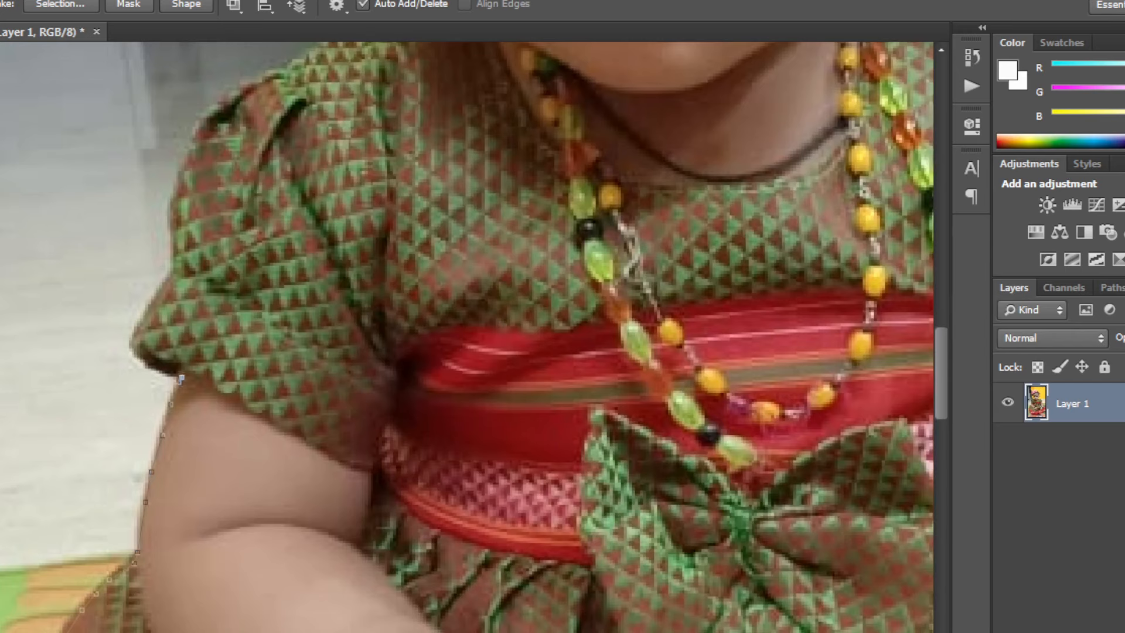
pyautogui.scroll(3, 469, 337)
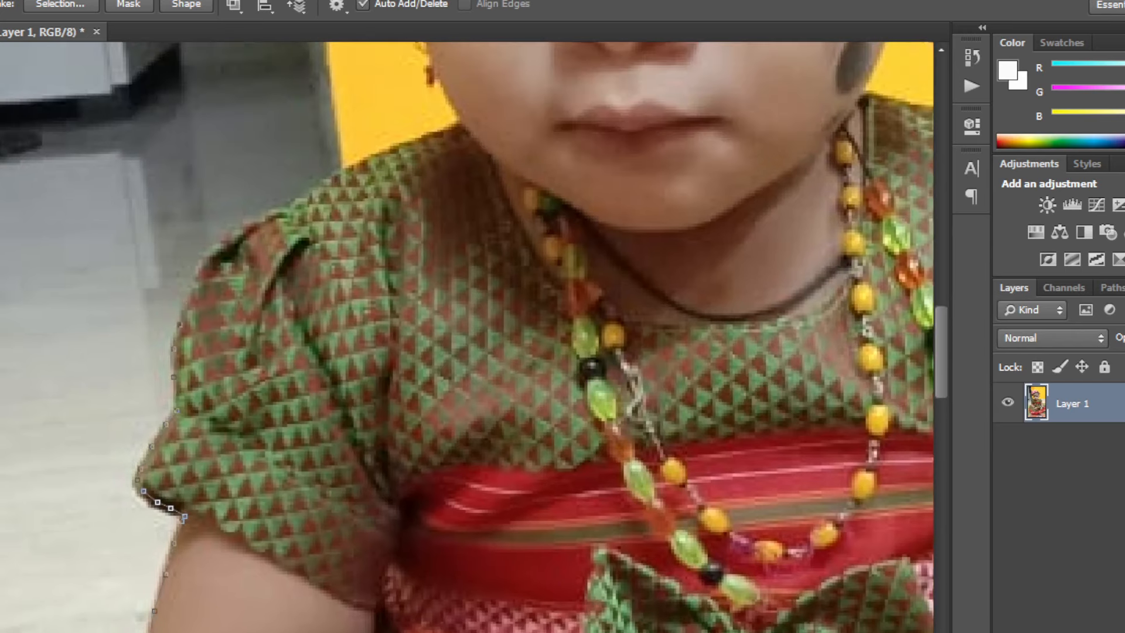
pyautogui.scroll(3, 473, 337)
pyautogui.scroll(3, 469, 337)
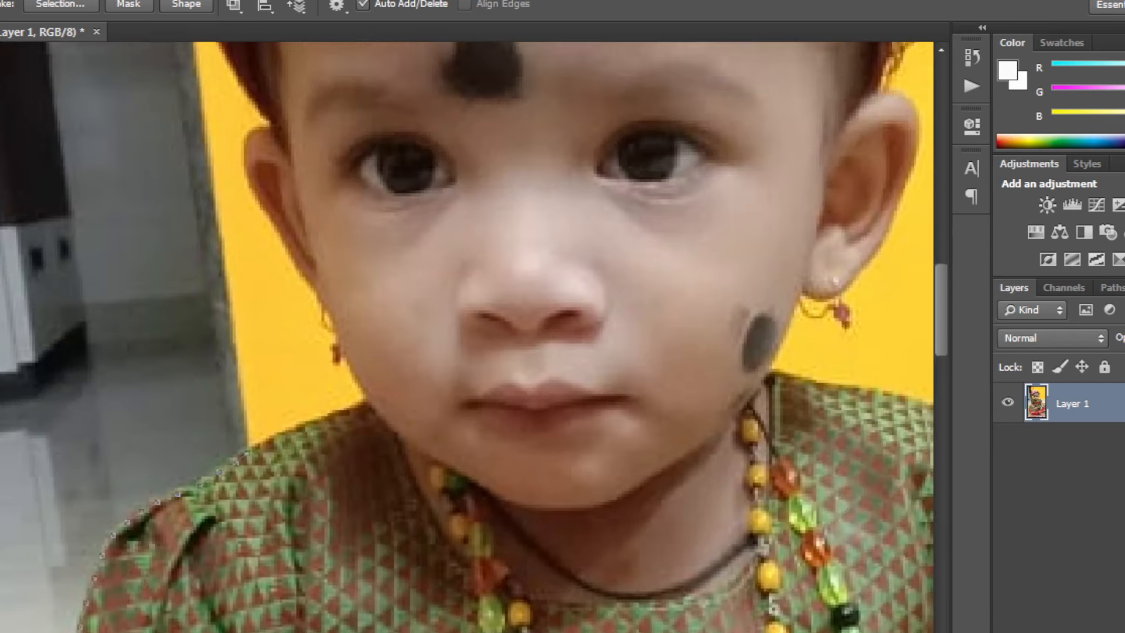
pyautogui.scroll(2, 468, 337)
pyautogui.click(233, 485)
pyautogui.click(241, 483)
# Step: Trace the path along the shoulder to the jaw and around the small hanging earring
pyautogui.scroll(3, 243, 482)
pyautogui.click(170, 545)
pyautogui.click(189, 534)
pyautogui.click(206, 529)
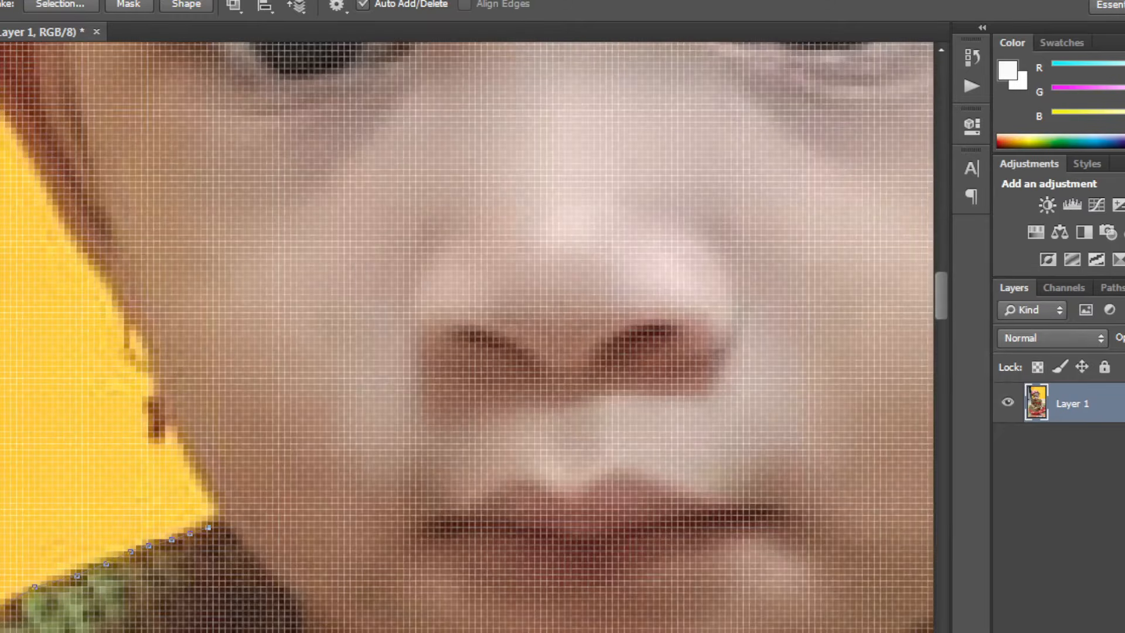
pyautogui.click(219, 528)
pyautogui.scroll(-2, 219, 528)
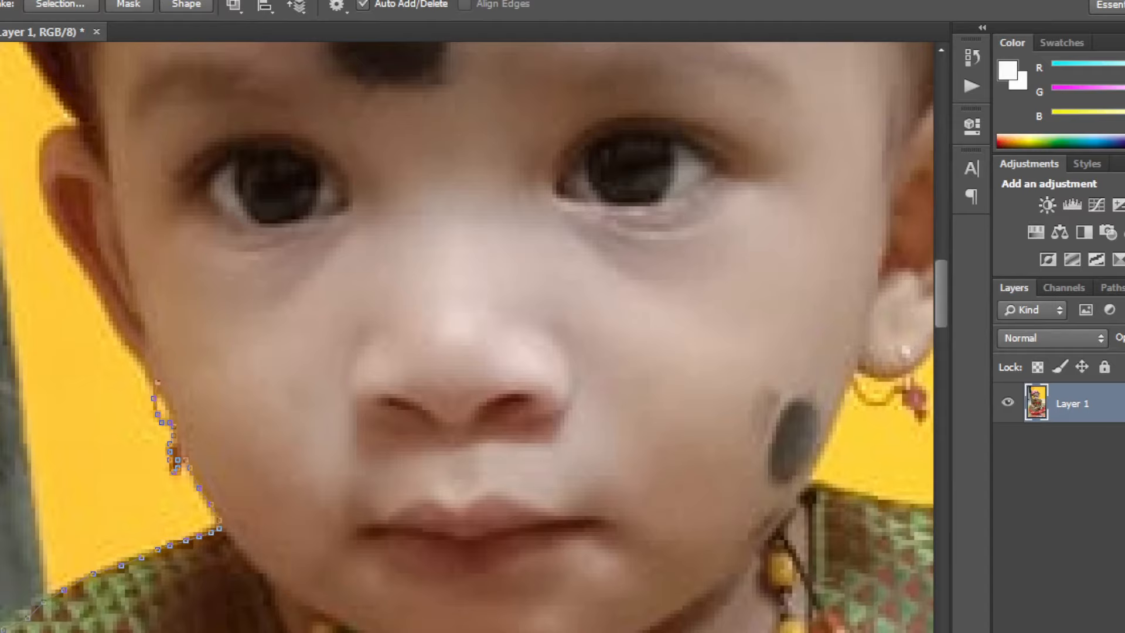
# Step: Trace the path around the ear on the photo's left and up the dark edge of the hair and headband
pyautogui.scroll(5, 473, 337)
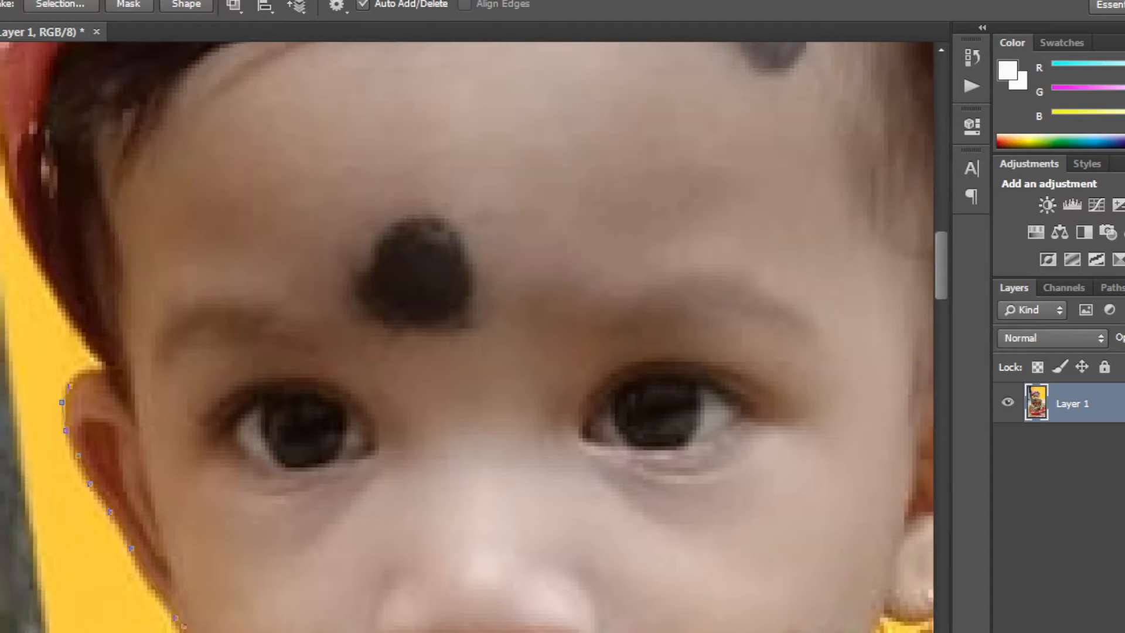
pyautogui.click(78, 378)
pyautogui.scroll(4, 111, 378)
pyautogui.click(95, 497)
pyautogui.moveTo(95, 497); pyautogui.dragTo(228, 630)
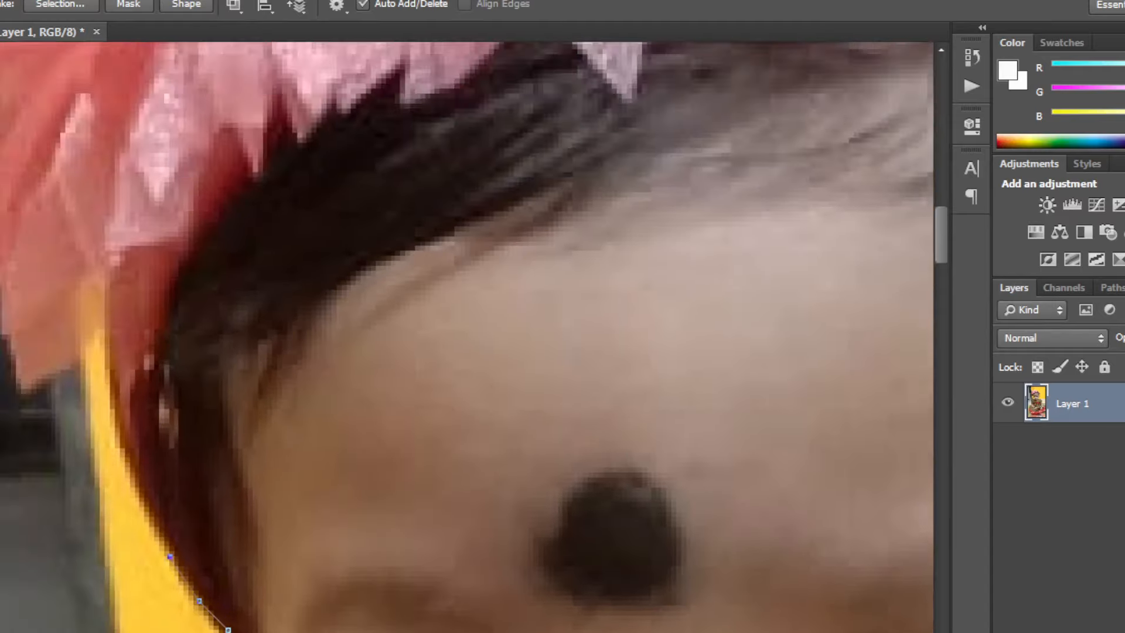
# Step: Trace the path around the pink ribbon tips, the white bead and the first petal of the headband
pyautogui.moveTo(125, 449); pyautogui.dragTo(191, 631)
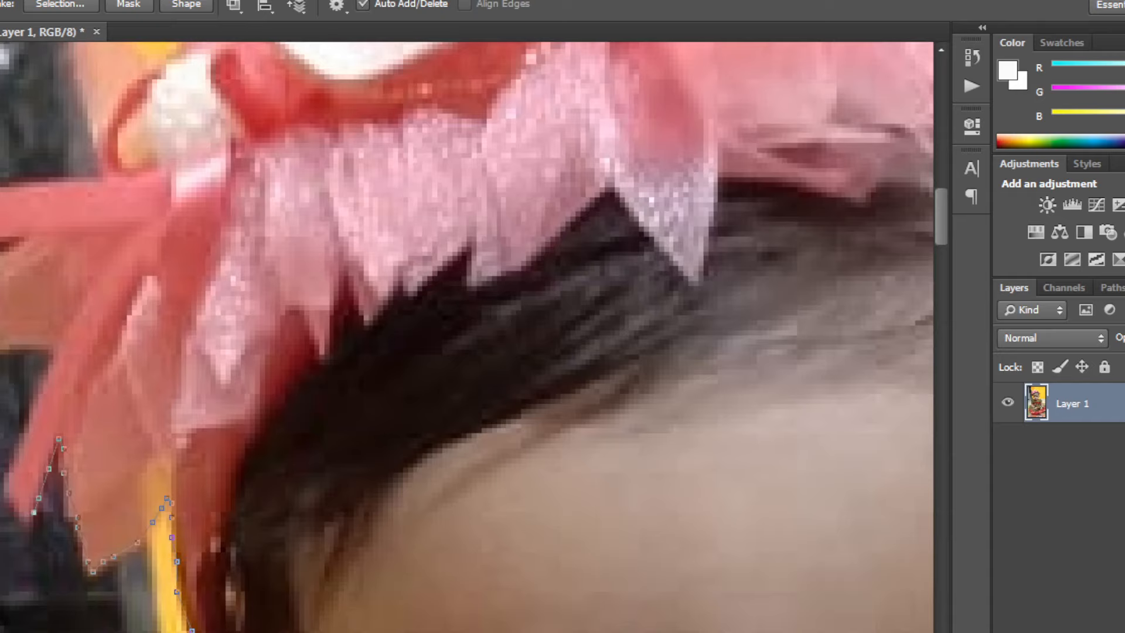
pyautogui.scroll(-2, 209, 458)
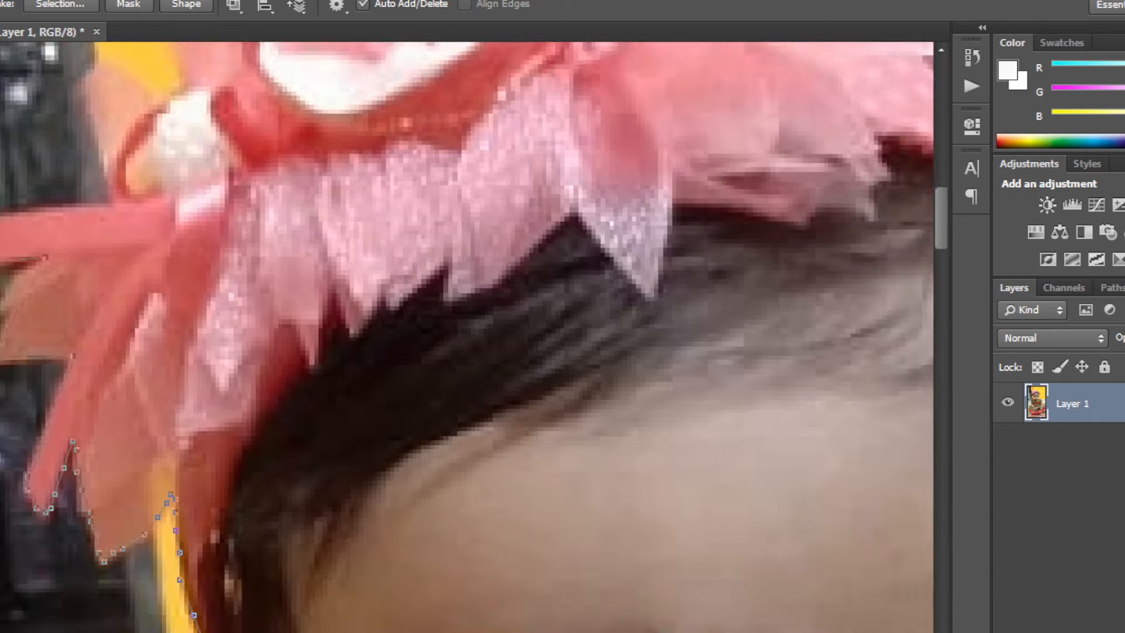
pyautogui.click(117, 182)
pyautogui.scroll(3, 117, 182)
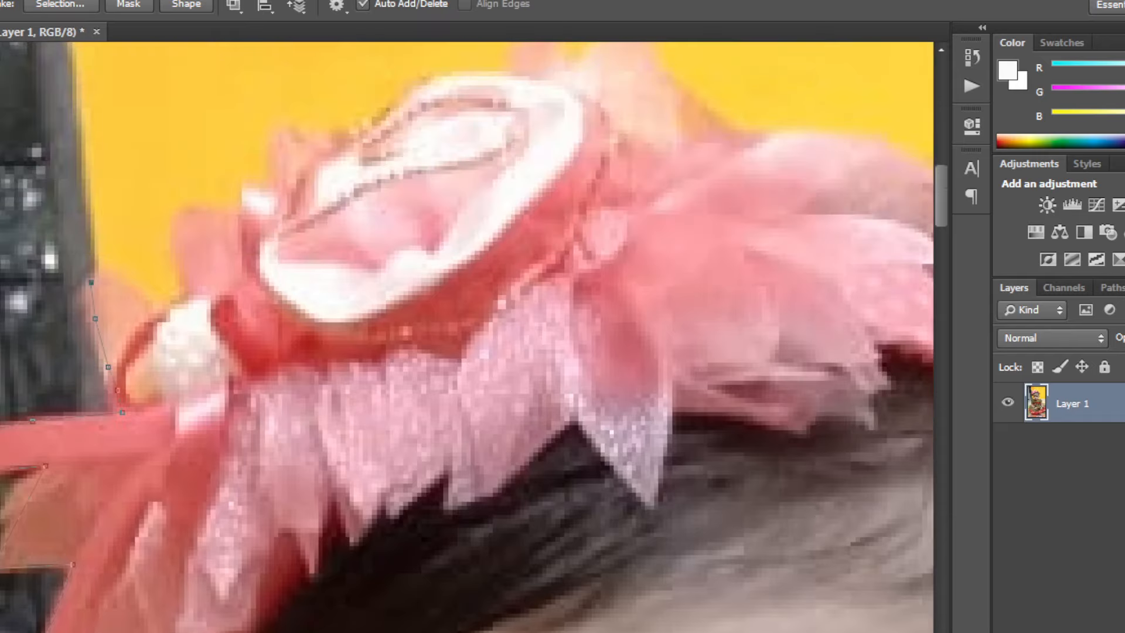
pyautogui.click(238, 220)
pyautogui.moveTo(238, 220); pyautogui.dragTo(160, 354)
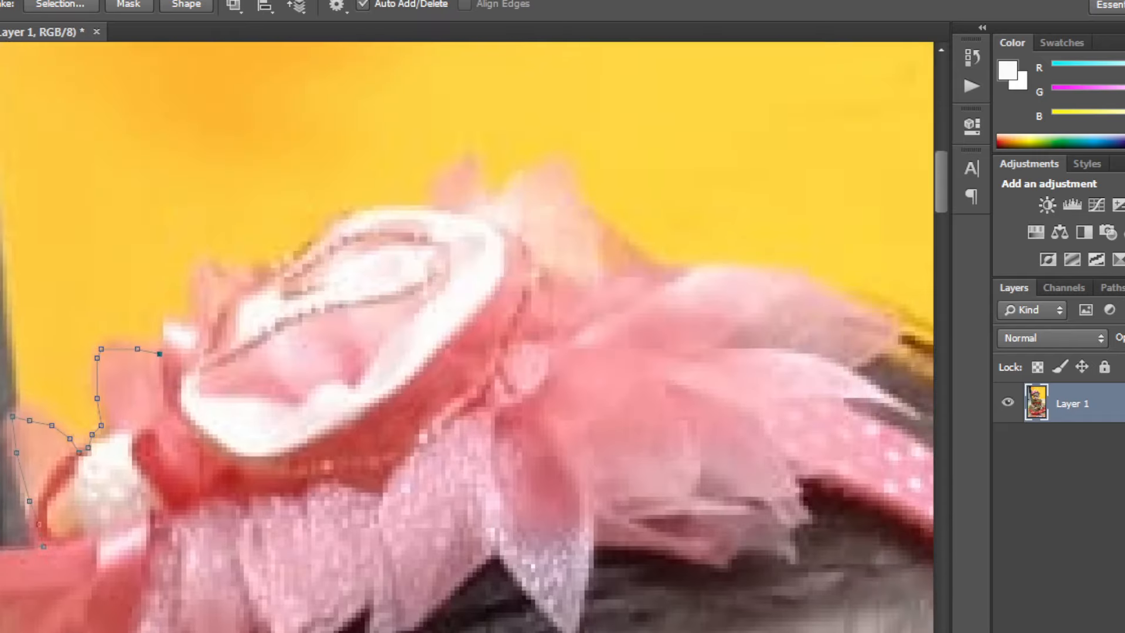
# Step: Trace the path over the headband's round white ornament and the pointed petals behind it
pyautogui.click(352, 215)
pyautogui.click(374, 210)
pyautogui.moveTo(374, 210); pyautogui.dragTo(135, 356)
pyautogui.click(176, 351)
pyautogui.click(198, 351)
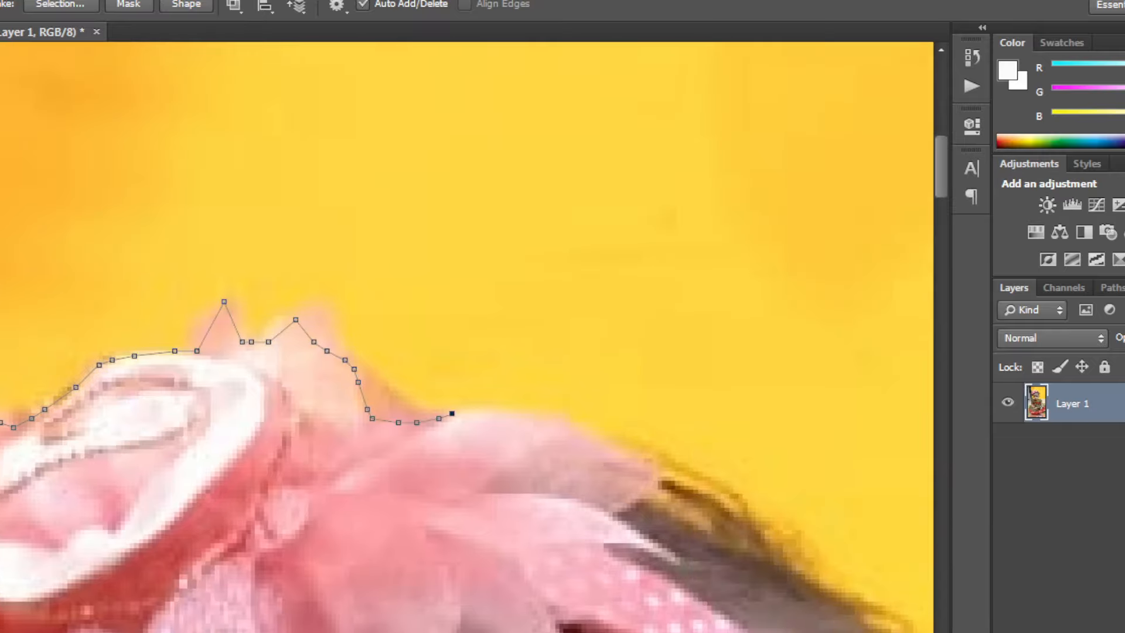
# Step: Trace the path over the headband's large pink petals and onto the crown of the hair
pyautogui.moveTo(452, 413); pyautogui.dragTo(181, 272)
pyautogui.click(214, 272)
pyautogui.click(262, 285)
pyautogui.click(485, 410)
pyautogui.click(517, 423)
pyautogui.click(535, 432)
# Step: Trace the path down the curve of the hair alongside the dotted headband
pyautogui.moveTo(535, 432); pyautogui.dragTo(329, 226)
pyautogui.click(369, 262)
pyautogui.click(392, 280)
pyautogui.click(437, 320)
pyautogui.moveTo(490, 401); pyautogui.dragTo(355, 238)
pyautogui.click(375, 270)
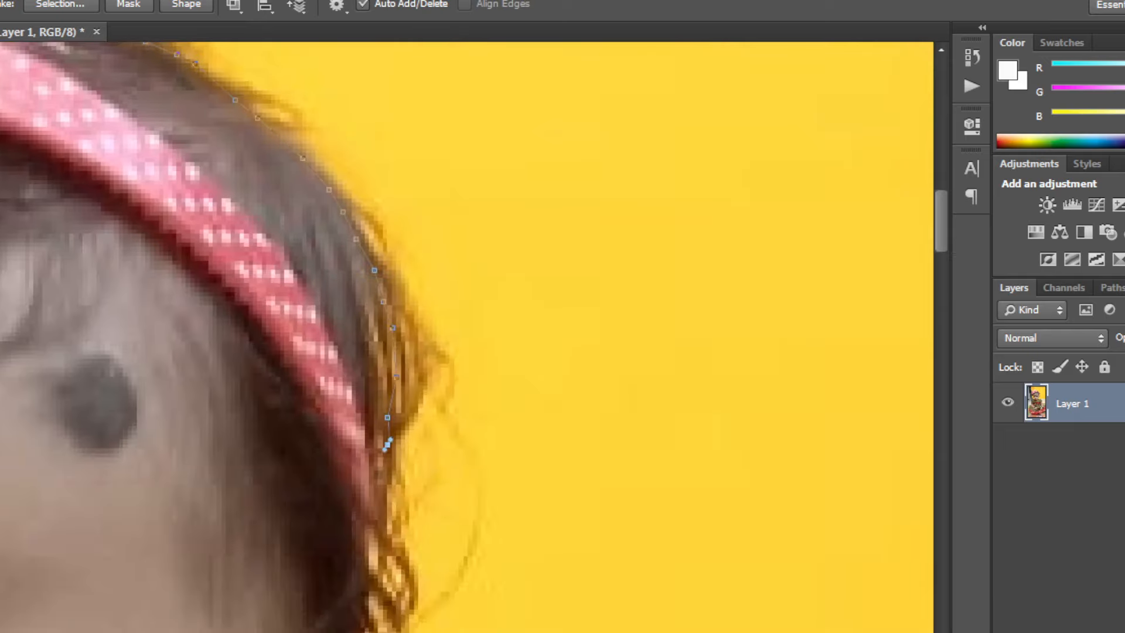
# Step: Trace the path from the headband's end down the hairline to the top of the ear on the photo's right
pyautogui.click(374, 497)
pyautogui.moveTo(374, 498); pyautogui.dragTo(304, 272)
pyautogui.click(285, 505)
pyautogui.click(304, 505)
pyautogui.click(322, 510)
pyautogui.moveTo(321, 509); pyautogui.dragTo(263, 316)
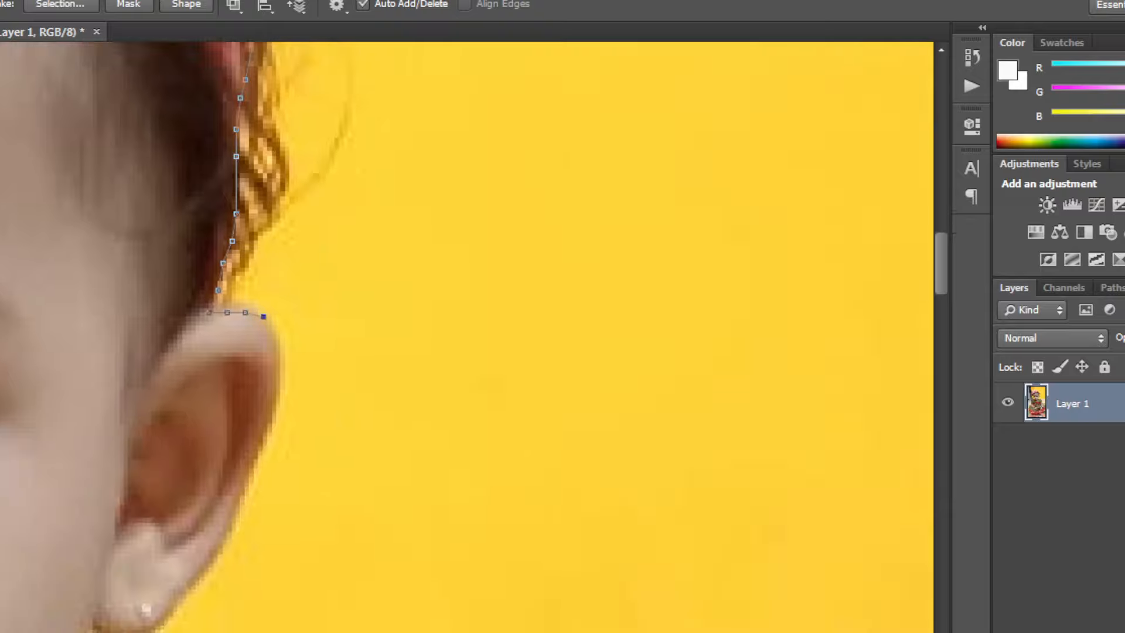
# Step: Trace the path around the ear and its earring, down the jaw and along the shoulder seam
pyautogui.click(157, 627)
pyautogui.moveTo(157, 627); pyautogui.dragTo(165, 417)
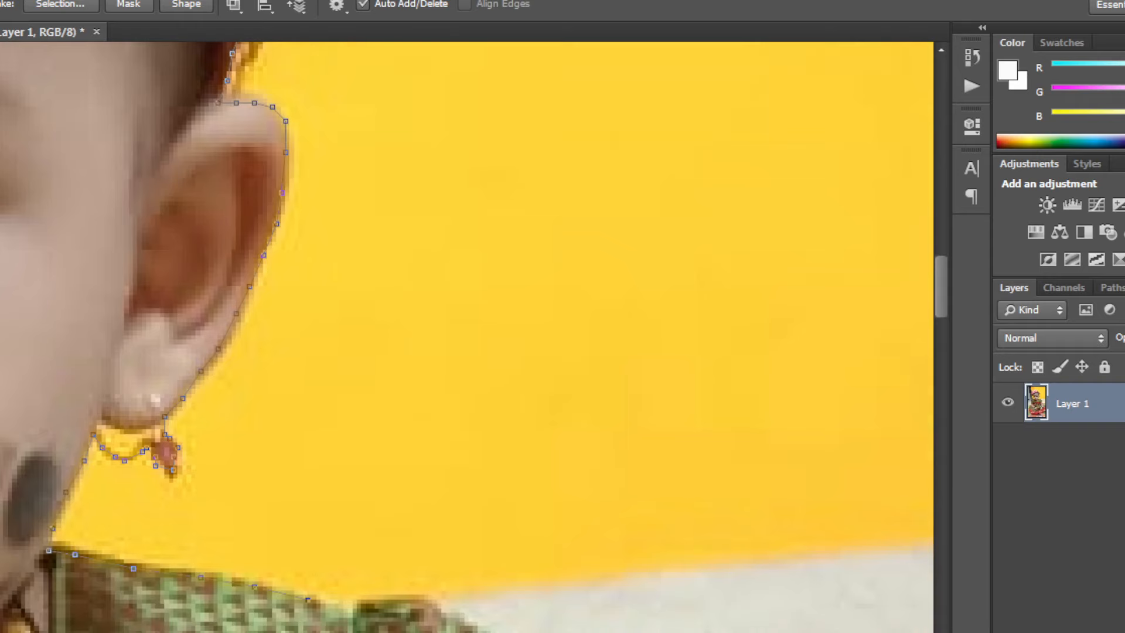
pyautogui.click(352, 613)
pyautogui.moveTo(352, 613); pyautogui.dragTo(196, 367)
# Step: Trace the path around the puffed sleeve on the photo's right, down to the bare arm
pyautogui.click(384, 478)
pyautogui.click(390, 491)
pyautogui.moveTo(390, 491); pyautogui.dragTo(275, 305)
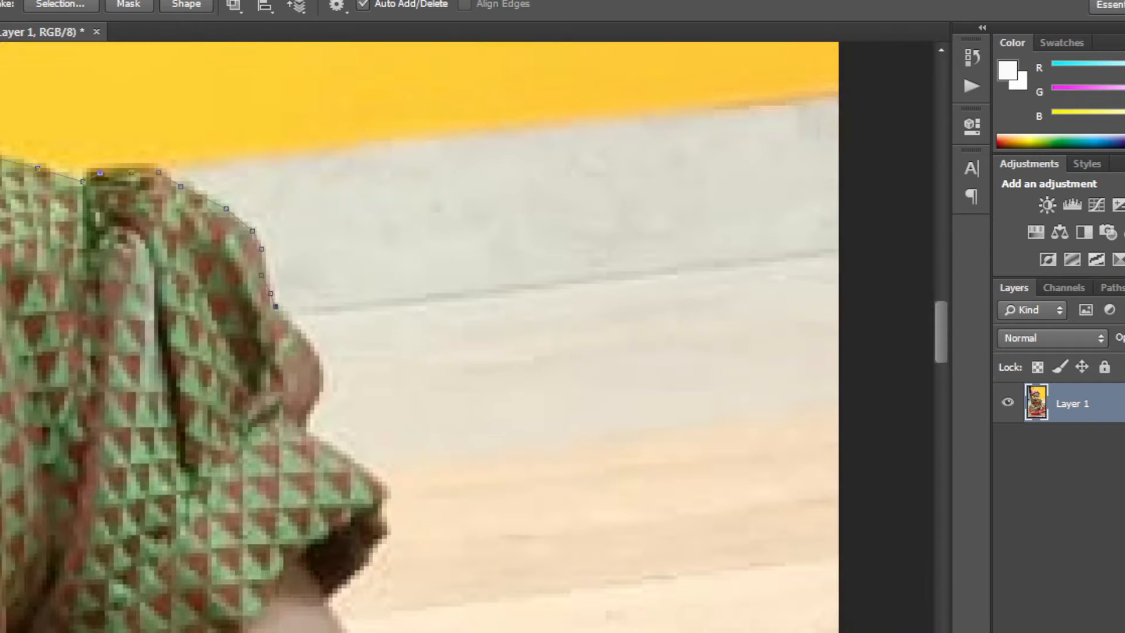
pyautogui.click(306, 410)
pyautogui.click(307, 427)
pyautogui.moveTo(306, 426); pyautogui.dragTo(247, 302)
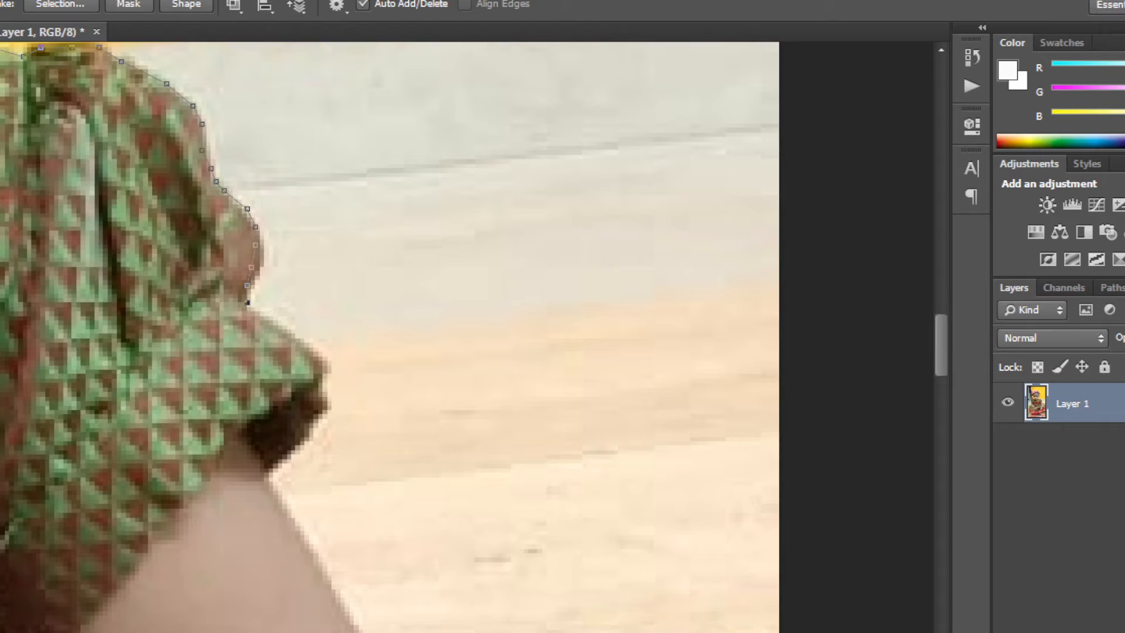
pyautogui.scroll(-3, 92, 236)
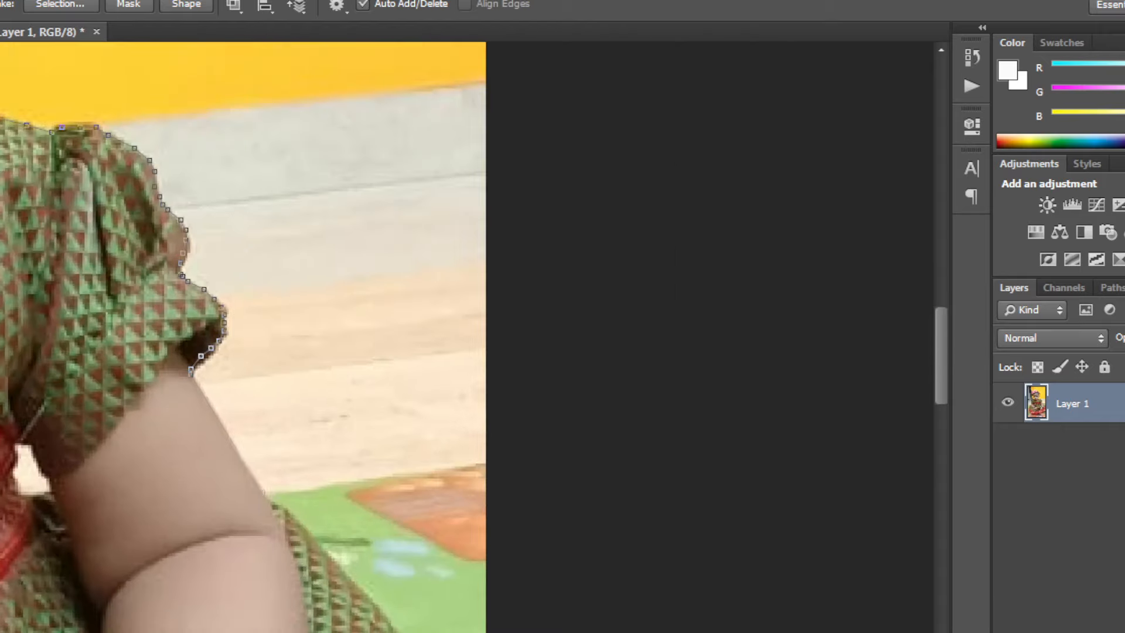
# Step: Trace the path down the upper arm and along the skirt's green edge to the photo's right border
pyautogui.click(289, 513)
pyautogui.click(304, 528)
pyautogui.moveTo(304, 528); pyautogui.dragTo(183, 276)
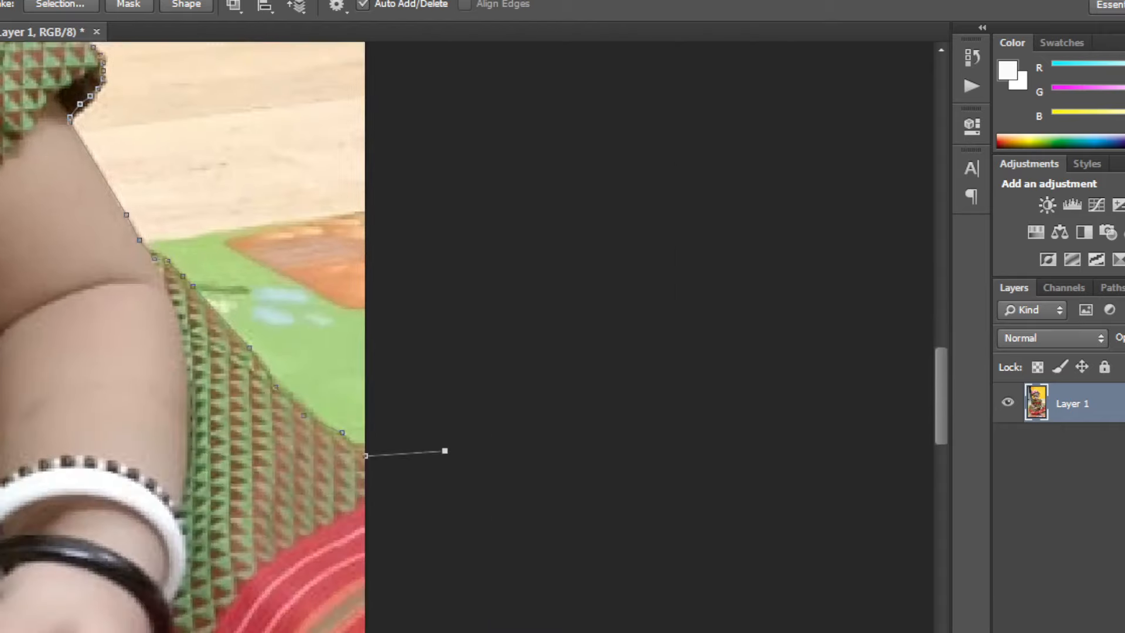
# Step: Carry the path around the outside of the canvas, enclosing the whole background, to the lower right
pyautogui.scroll(-5, 445, 450)
pyautogui.click(128, 388)
pyautogui.click(221, 623)
pyautogui.scroll(2, 222, 623)
pyautogui.scroll(-1, 410, 621)
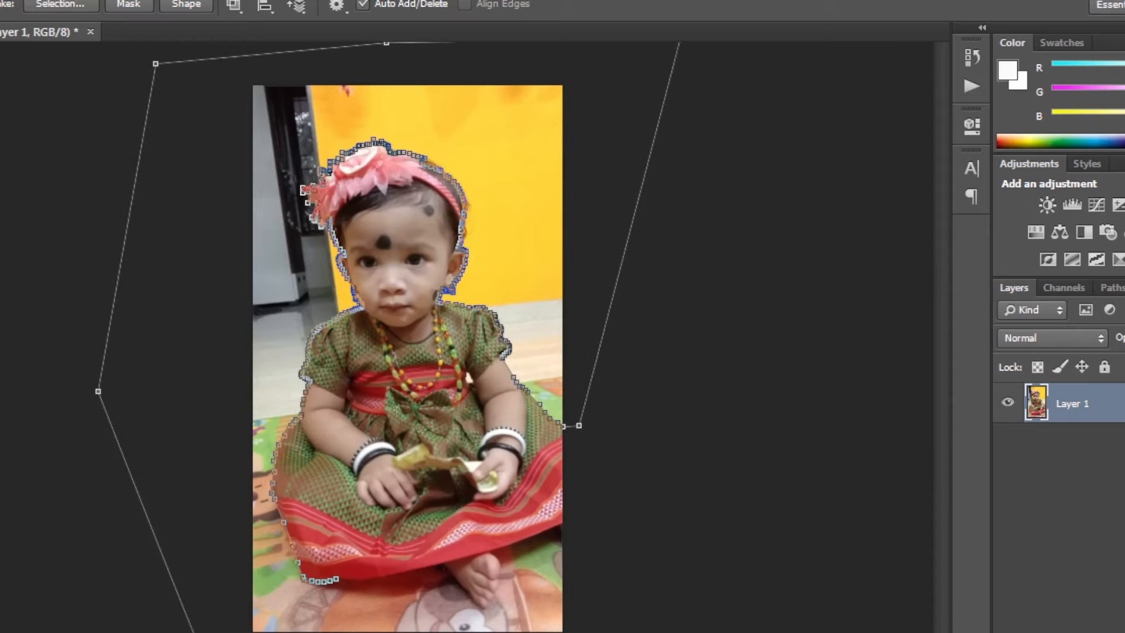
pyautogui.click(596, 627)
pyautogui.click(593, 542)
# Step: Trace the path from the photo's right border along the red hem and down to the big toe
pyautogui.scroll(8, 590, 549)
pyautogui.click(572, 531)
pyautogui.scroll(2, 516, 547)
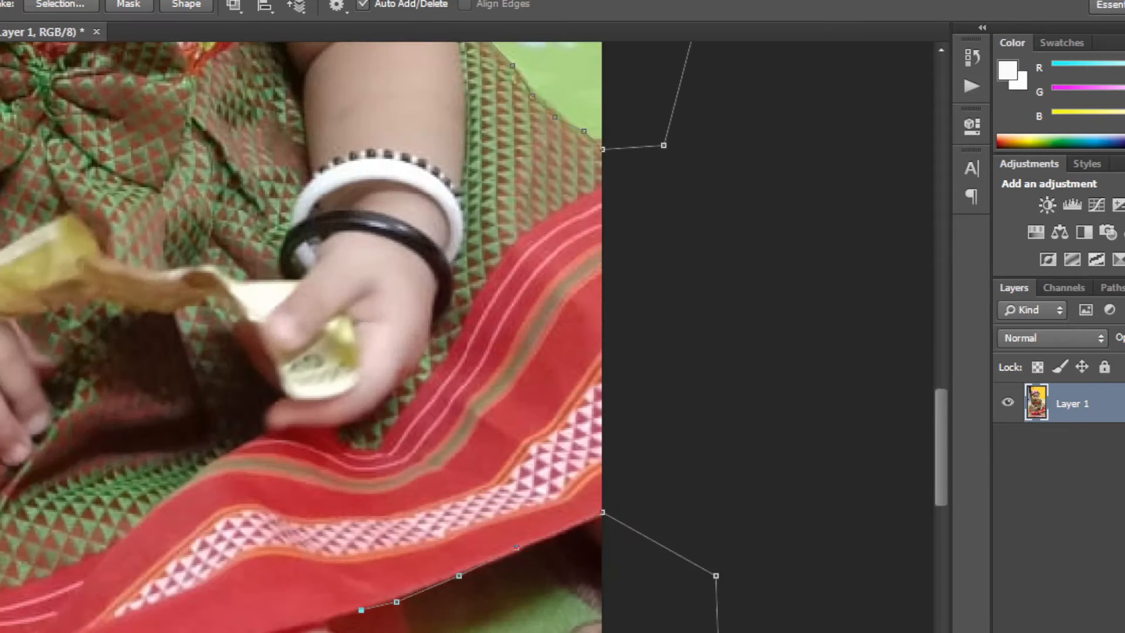
pyautogui.scroll(-2, 516, 547)
pyautogui.scroll(3, 317, 542)
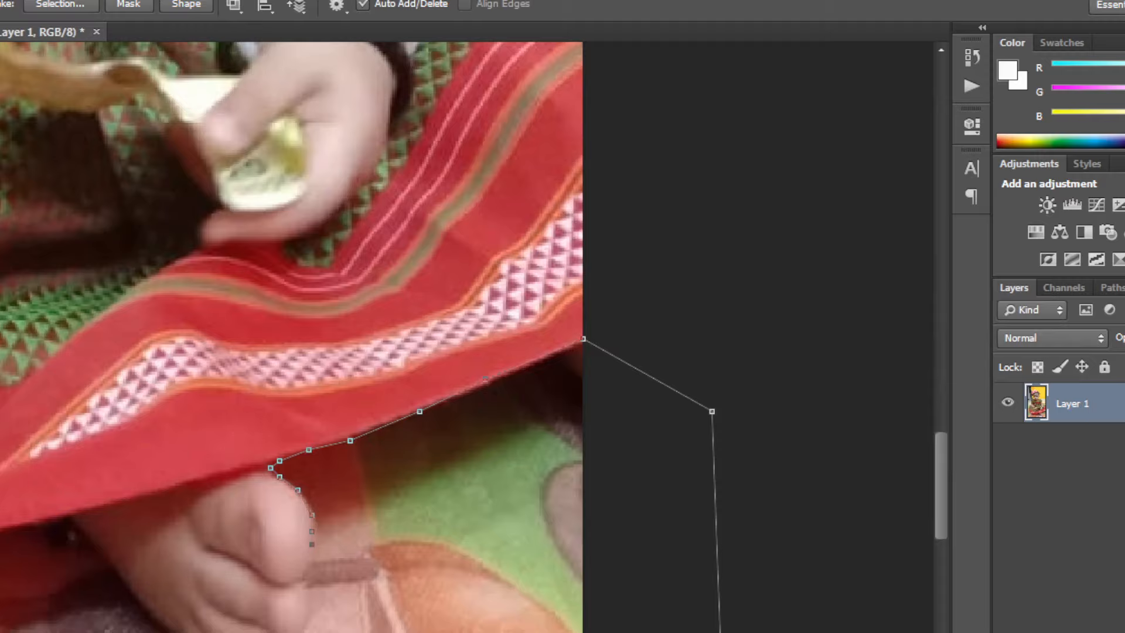
# Step: Trace the path around the toes, back up the side of the foot and along the red hem
pyautogui.moveTo(301, 593); pyautogui.dragTo(320, 403)
pyautogui.scroll(1, 319, 403)
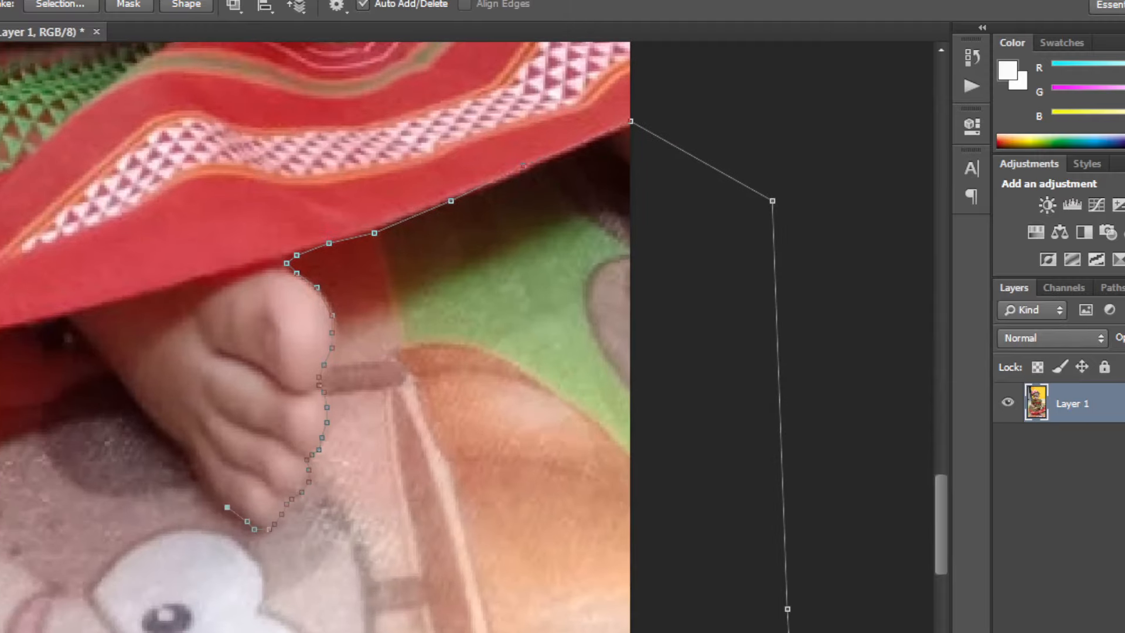
pyautogui.click(136, 393)
pyautogui.moveTo(135, 393); pyautogui.dragTo(502, 359)
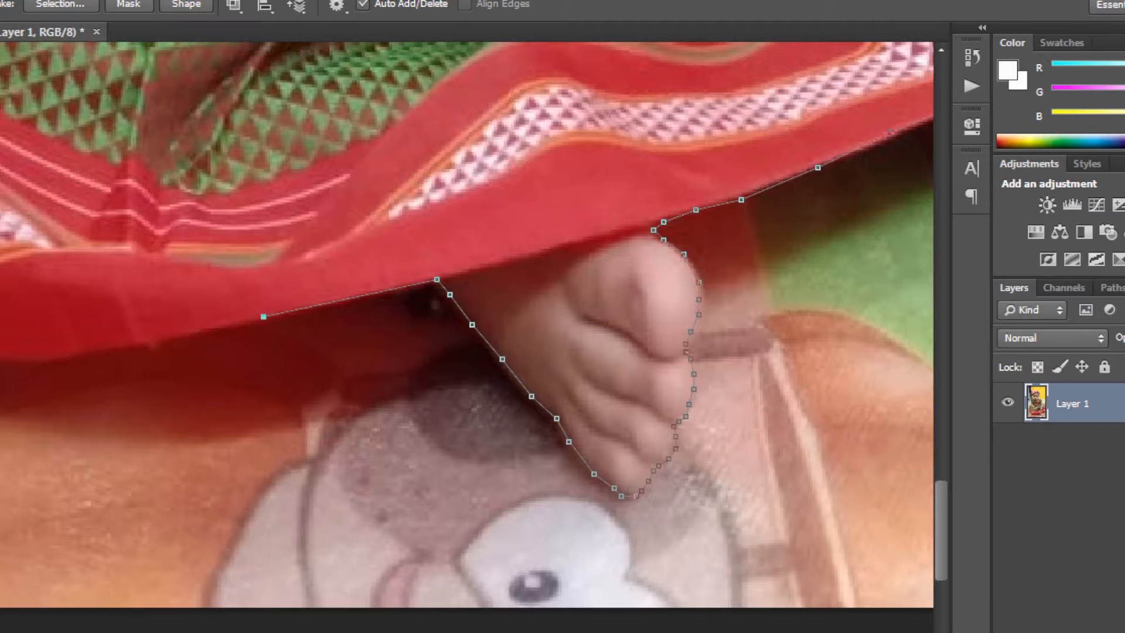
# Step: Convert the finished path to a selection and delete the background around the child
pyautogui.scroll(-5, 435, 304)
pyautogui.rightClick(519, 202)
pyautogui.click(598, 296)
pyautogui.press('Return')
pyautogui.rightClick(526, 230)
pyautogui.press('Escape')
pyautogui.press('Delete')
pyautogui.scroll(5, 449, 291)
pyautogui.scroll(-6, 447, 294)
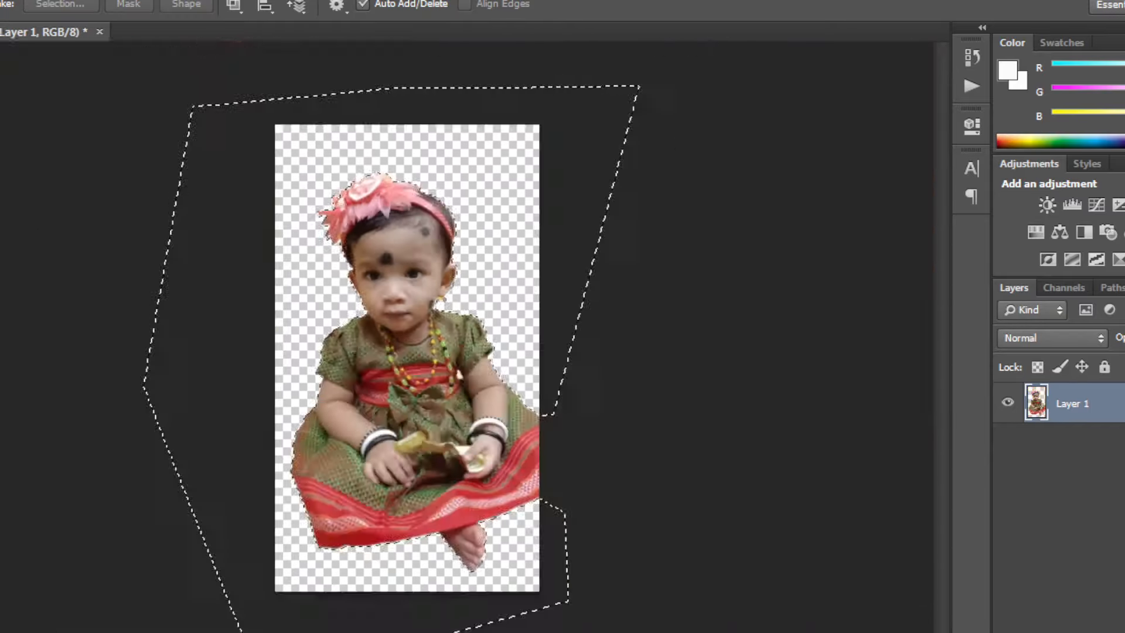
# Step: Deselect the background and trace a path around the leftover yellow patch inside the earring on the photo's right
pyautogui.scroll(12, 448, 293)
pyautogui.click(475, 243)
pyautogui.click(475, 264)
pyautogui.click(475, 274)
pyautogui.click(465, 274)
pyautogui.click(454, 286)
pyautogui.click(434, 296)
pyautogui.click(413, 296)
pyautogui.click(391, 306)
pyautogui.click(380, 296)
pyautogui.hotkey('ctrl', 'd')
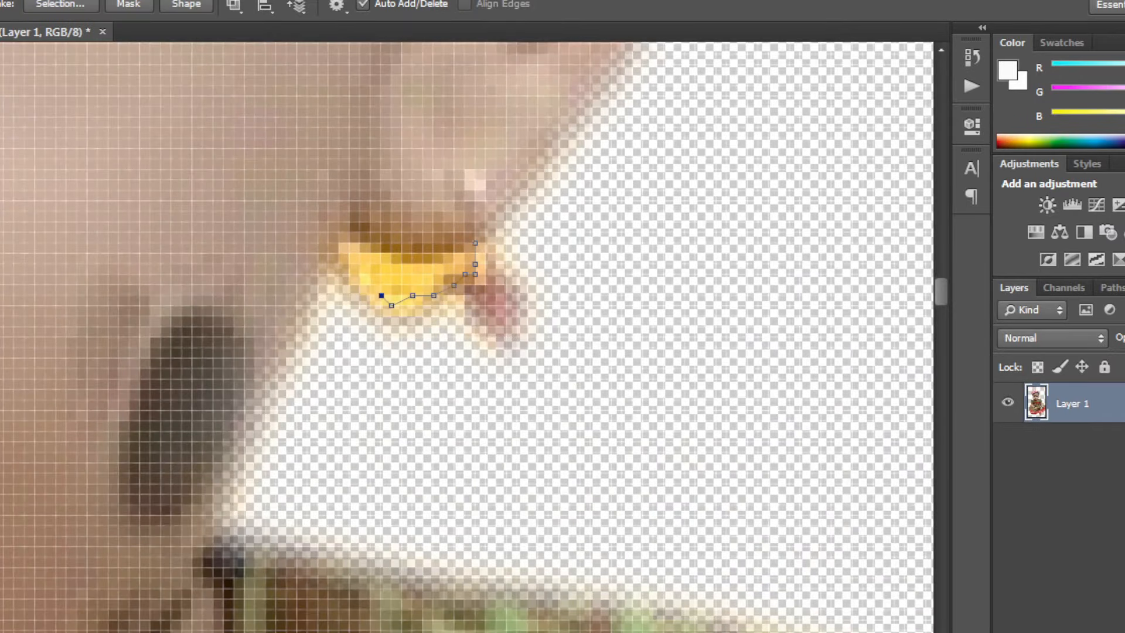
pyautogui.scroll(1, 367, 274)
pyautogui.click(498, 237)
# Step: Convert the earring path to a selection and delete the yellow patch inside it
pyautogui.rightClick(482, 230)
pyautogui.click(547, 325)
pyautogui.press('Return')
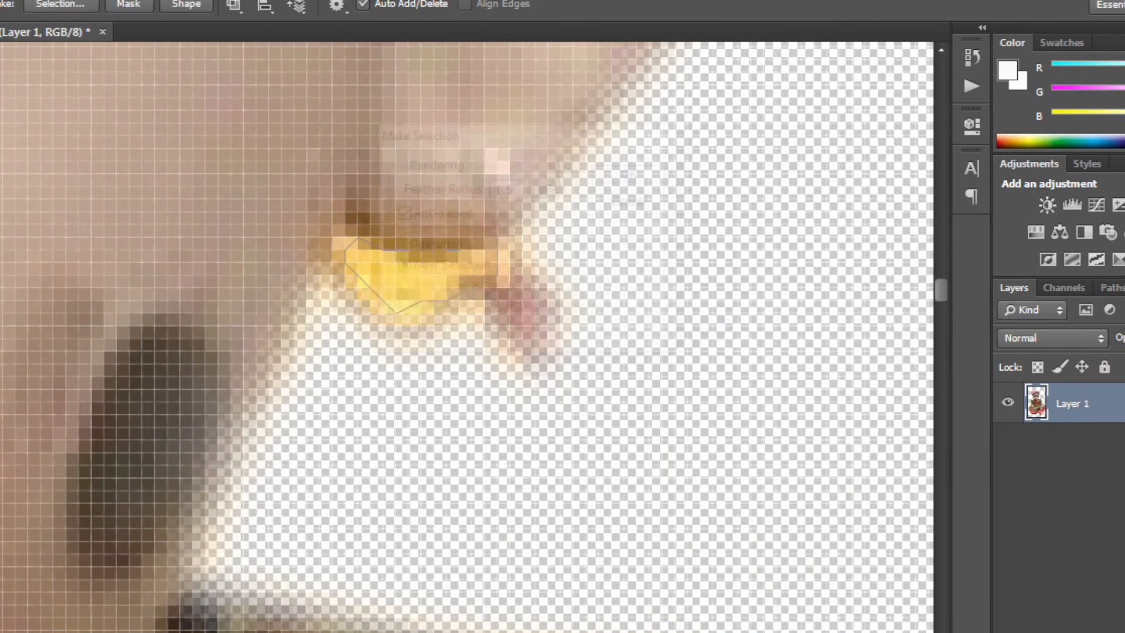
pyautogui.press('Delete')
# Step: Trace a path around the yellow patch at the earring on the photo's left and convert it to a selection
pyautogui.scroll(-12, 481, 336)
pyautogui.scroll(10, 436, 295)
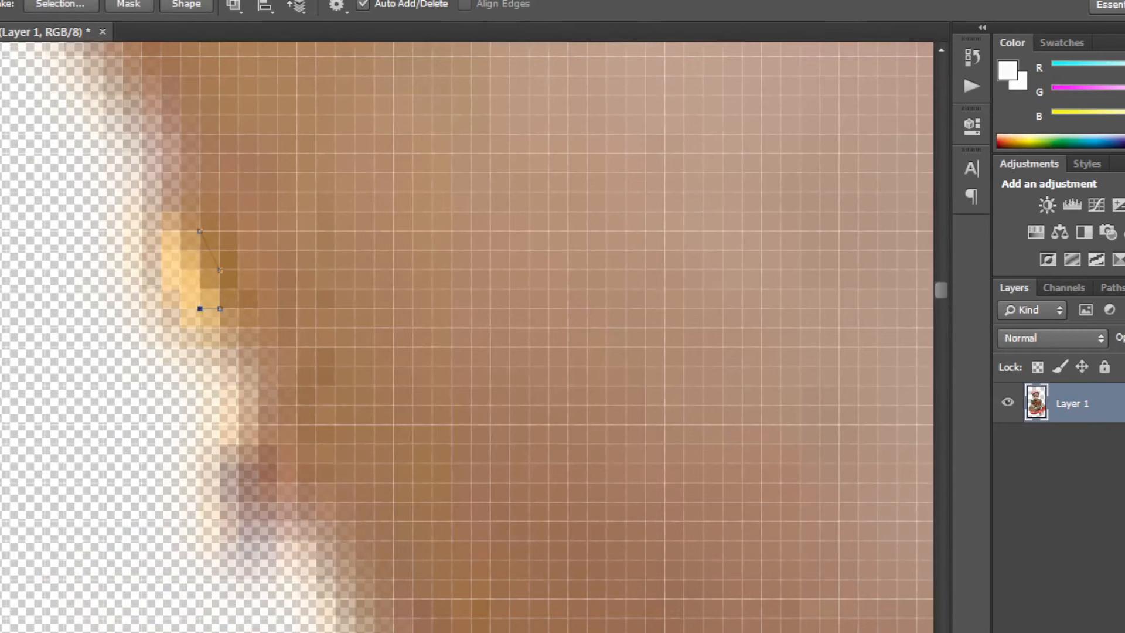
pyautogui.click(200, 231)
pyautogui.rightClick(200, 230)
pyautogui.click(265, 325)
pyautogui.press('Return')
pyautogui.press('Return')
pyautogui.scroll(4, 195, 301)
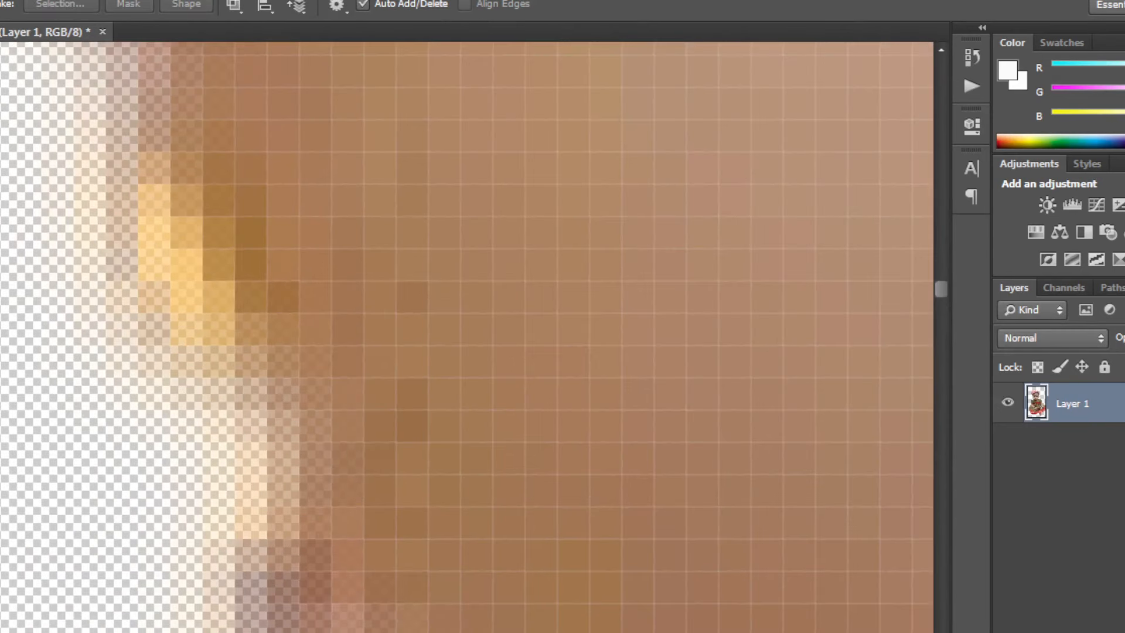
# Step: Close the path around the remaining yellow pixels beside that earring and convert it to a selection
pyautogui.click(203, 282)
pyautogui.rightClick(202, 282)
pyautogui.click(252, 324)
pyautogui.press('Return')
pyautogui.press('Return')
pyautogui.scroll(-12, 176, 303)
# Step: Apply a Brightness/Contrast adjustment to the child's cut-out
pyautogui.press('v')
pyautogui.scroll(-3, 287, 337)
pyautogui.scroll(1, 286, 337)
pyautogui.hotkey('alt', 'i')
pyautogui.press('a')
pyautogui.press('c')
pyautogui.press('Return')
# Step: Save the cut-out as a new file named after the child and close the photo without saving it
pyautogui.hotkey('alt', 'f')
pyautogui.press('a')
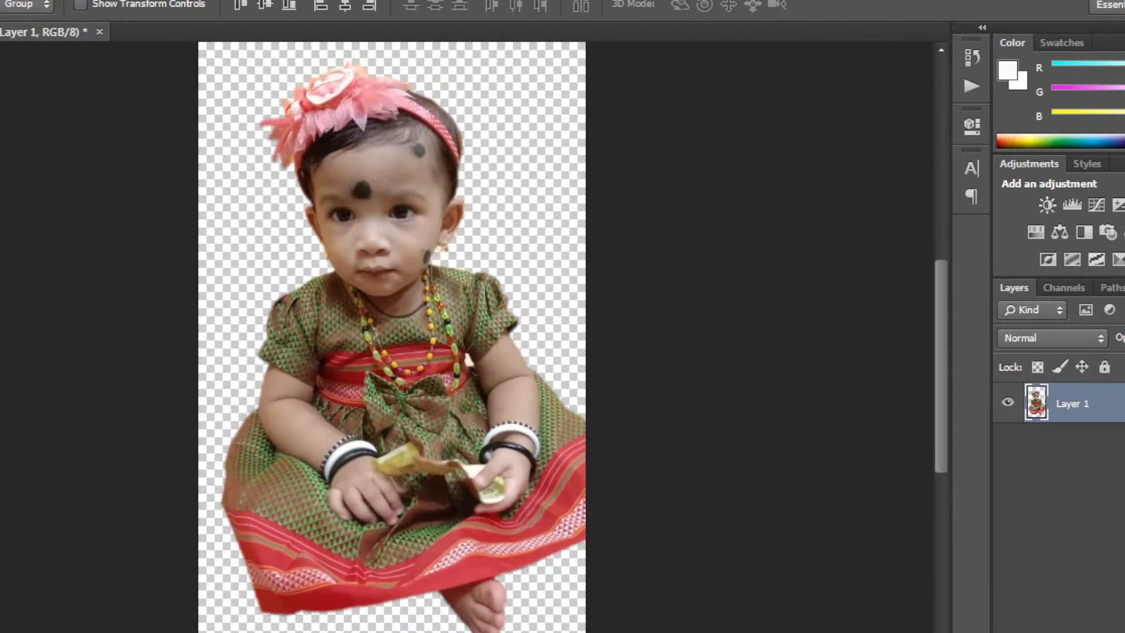
pyautogui.click(570, 442)
pyautogui.click(570, 373)
pyautogui.click(114, 415)
pyautogui.write('aroh')
pyautogui.press('Return')
pyautogui.press('Return')
pyautogui.hotkey('ctrl', 'w')
pyautogui.press('n')
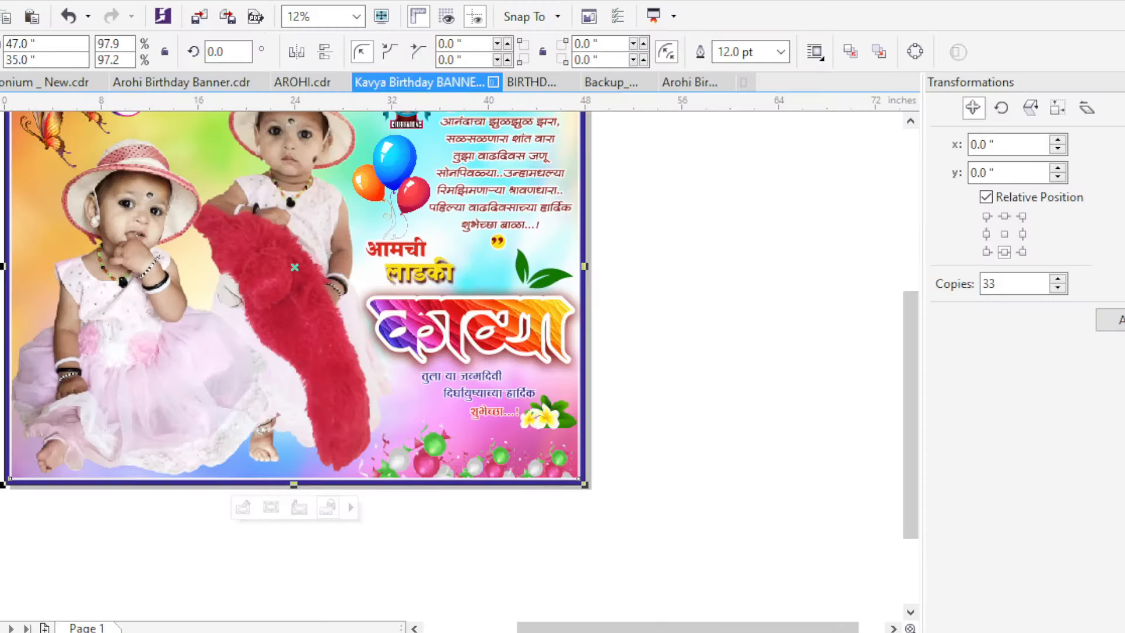
# Step: Switch to CorelDRAW, close the three extra banner and backup documents, and bring up the 5 x 3 ft birthday banner
pyautogui.click(494, 82)
pyautogui.click(493, 82)
pyautogui.click(493, 82)
pyautogui.press('Escape')
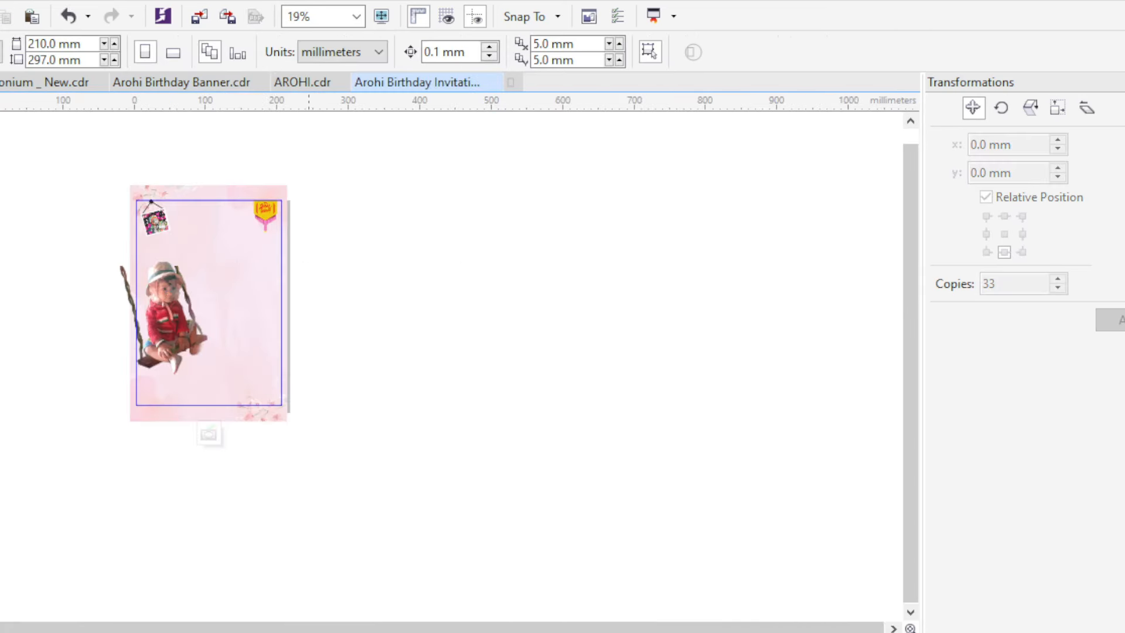
pyautogui.click(209, 434)
pyautogui.press('Escape')
pyautogui.click(181, 82)
# Step: Resize the 1st Birthday logo to about 0.464 x 0.545 ft and place it between the heading and Mickey Mouse
pyautogui.scroll(1, 233, 321)
pyautogui.moveTo(229, 329); pyautogui.dragTo(108, 179)
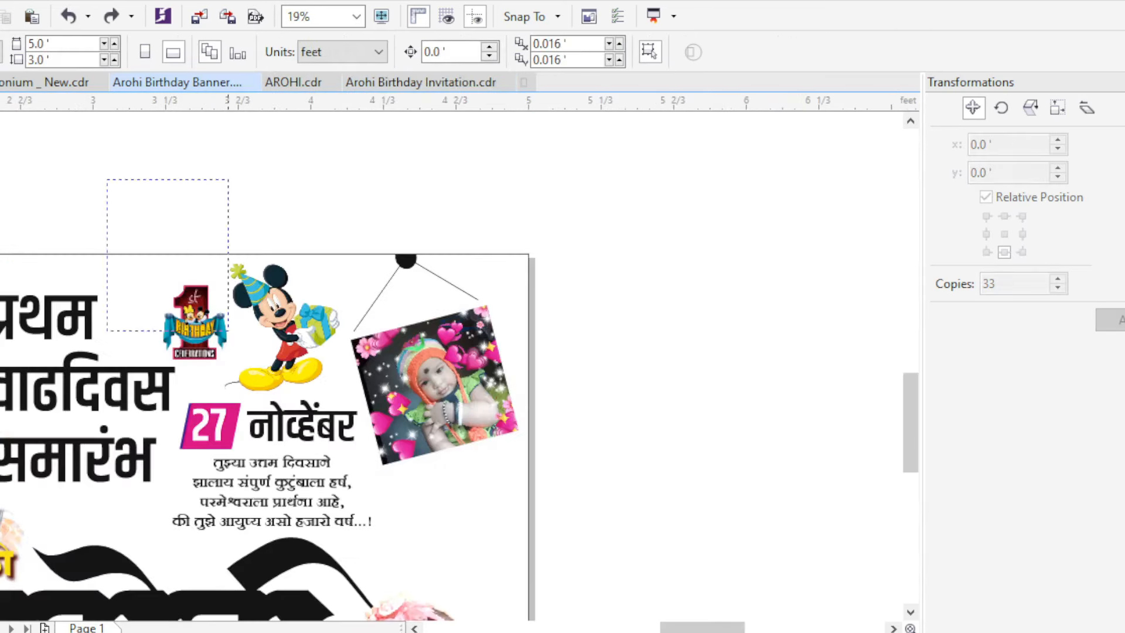
pyautogui.scroll(1, 178, 328)
pyautogui.moveTo(162, 258); pyautogui.dragTo(114, 221)
pyautogui.moveTo(239, 389); pyautogui.dragTo(258, 414)
pyautogui.moveTo(55, 415); pyautogui.dragTo(41, 429)
pyautogui.scroll(-1, 164, 320)
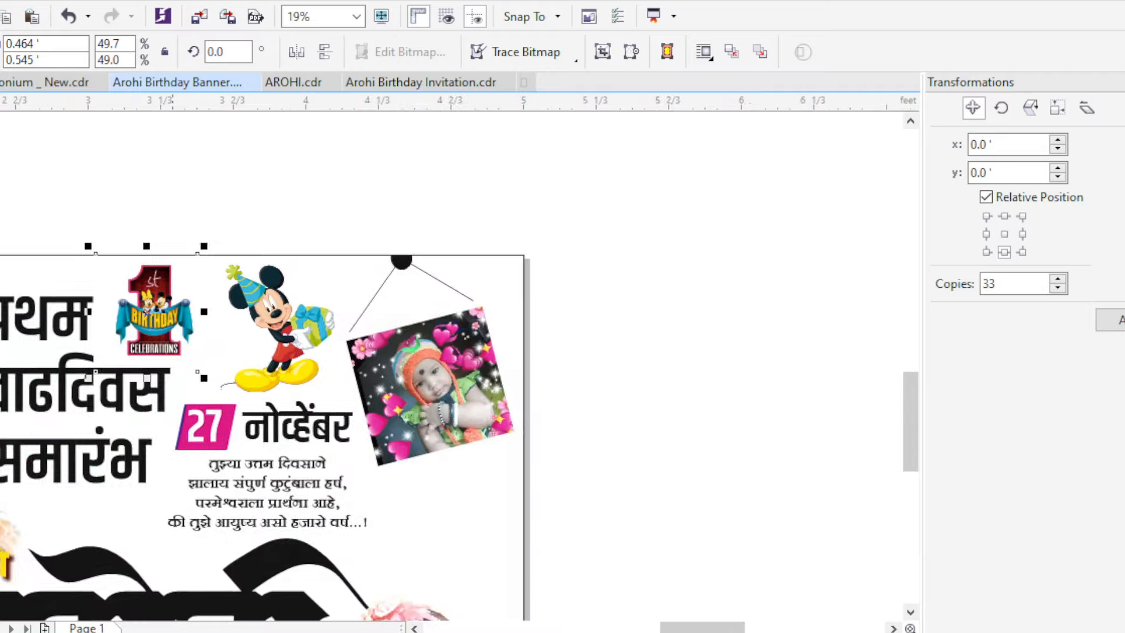
pyautogui.press('Escape')
# Step: Enlarge the seated child's cut-out at the banner's lower-right corner to about 1.003 x 1.774 ft
pyautogui.moveTo(528, 300); pyautogui.dragTo(543, 221)
pyautogui.scroll(-1, 543, 221)
pyautogui.scroll(1, 544, 329)
pyautogui.scroll(-1, 561, 255)
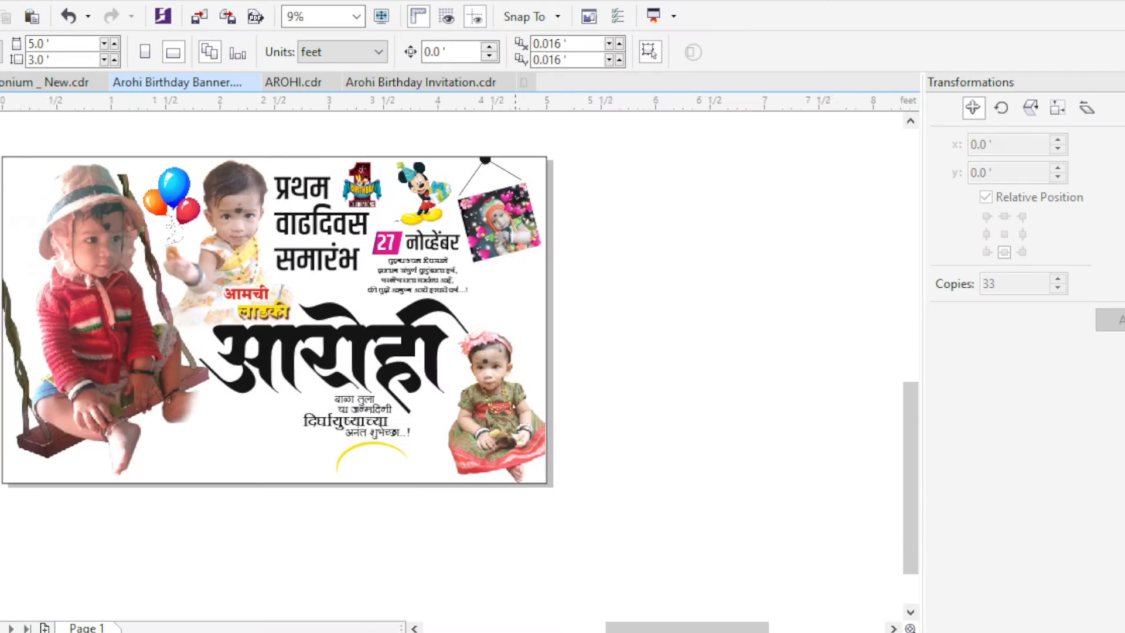
pyautogui.scroll(1, 522, 395)
pyautogui.doubleClick(523, 395)
pyautogui.click(35, 597)
pyautogui.click(401, 457)
pyautogui.moveTo(363, 589); pyautogui.dragTo(357, 599)
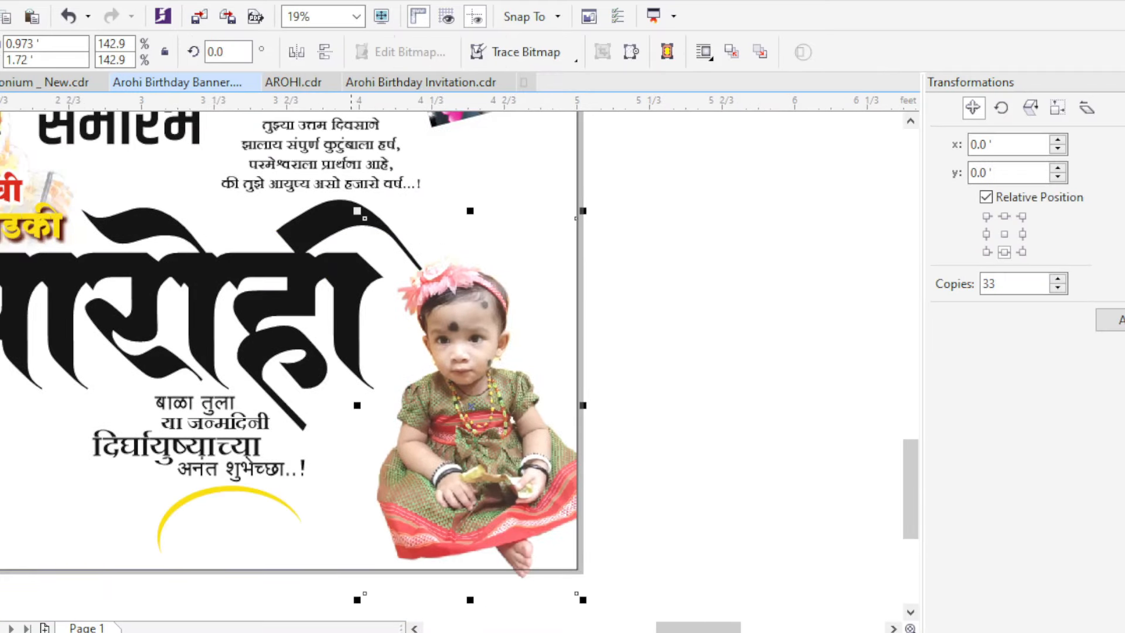
pyautogui.moveTo(583, 211); pyautogui.dragTo(590, 199)
pyautogui.press('Escape')
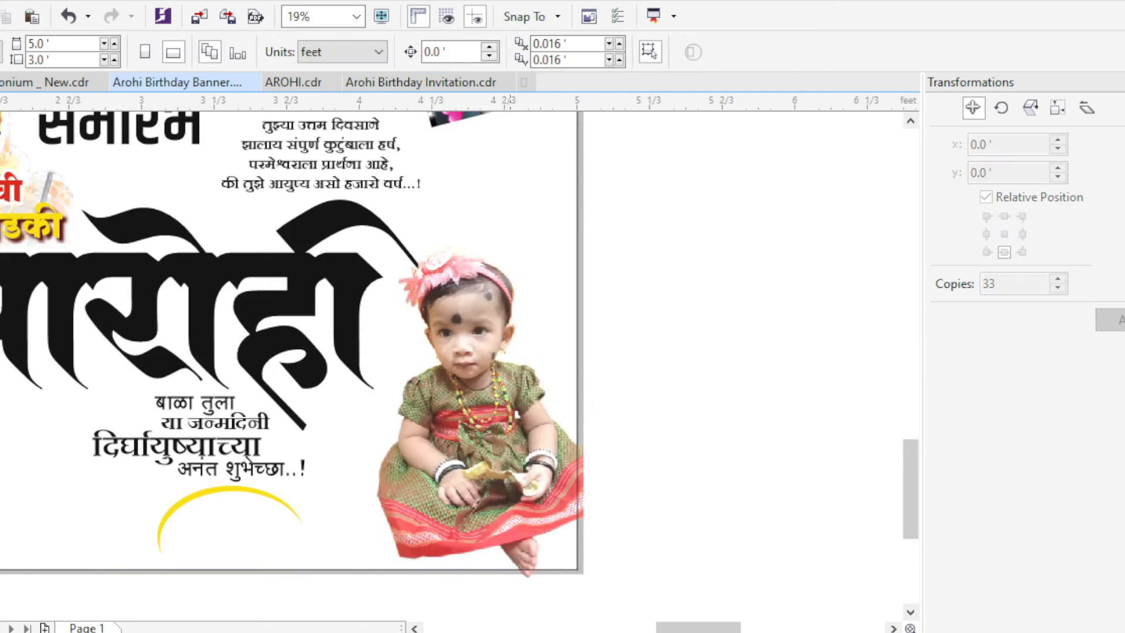
# Step: PowerClip the seated child's cut-out inside the banner's page-sized rectangle
pyautogui.scroll(-2, 485, 456)
pyautogui.scroll(1, 498, 490)
pyautogui.click(462, 398)
pyautogui.rightClick(472, 480)
pyautogui.click(508, 90)
pyautogui.click(487, 352)
pyautogui.click(600, 369)
pyautogui.click(516, 319)
pyautogui.rightClick(465, 276)
pyautogui.click(412, 492)
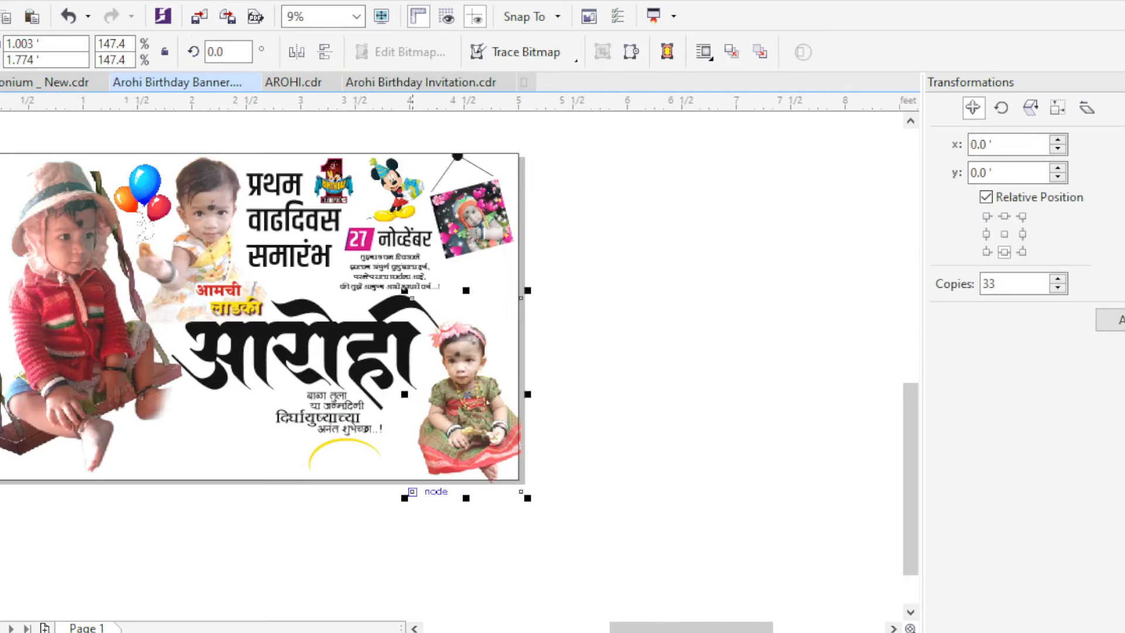
pyautogui.rightClick(409, 491)
pyautogui.click(381, 509)
# Step: Enlarge the 1st Birthday logo to about 0.524 x 0.615 ft and reposition it beside the first heading line
pyautogui.moveTo(309, 217); pyautogui.dragTo(395, 252)
pyautogui.scroll(1, 395, 252)
pyautogui.click(395, 129)
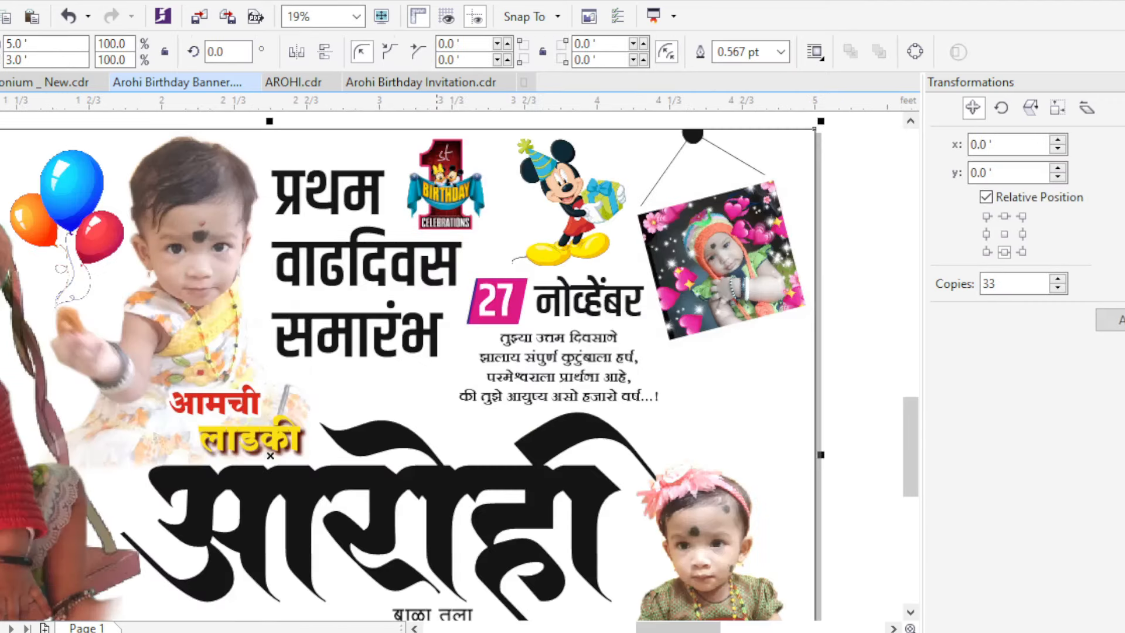
pyautogui.scroll(-1, 270, 455)
pyautogui.click(429, 319)
pyautogui.scroll(1, 430, 326)
pyautogui.moveTo(460, 330); pyautogui.dragTo(451, 322)
pyautogui.moveTo(348, 224); pyautogui.dragTo(352, 254)
pyautogui.scroll(-1, 352, 253)
pyautogui.press('Escape')
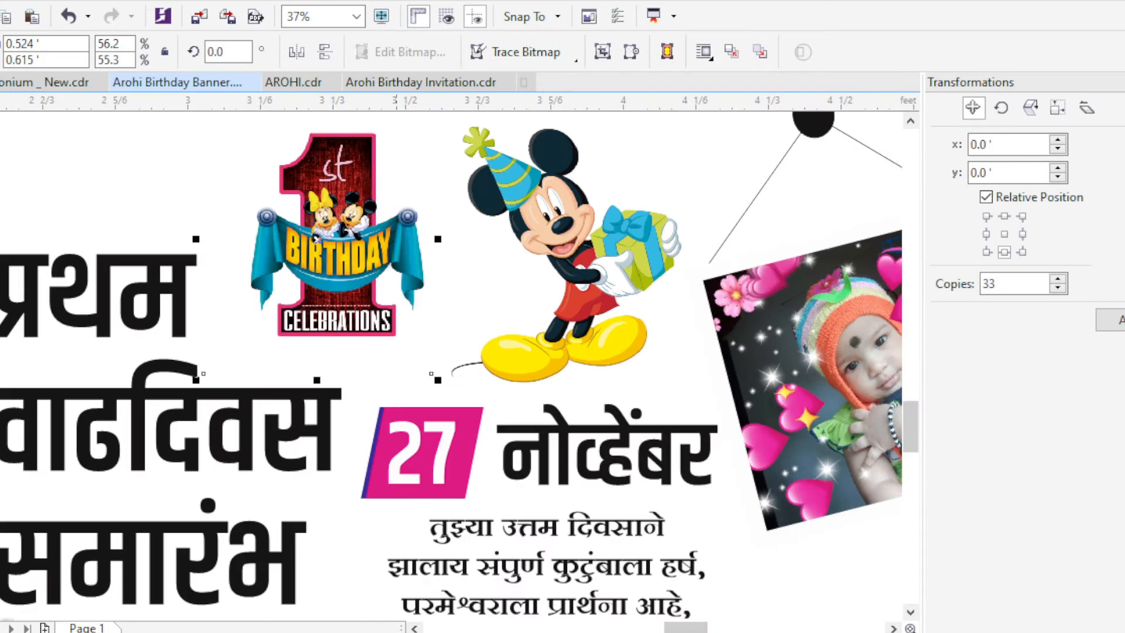
pyautogui.scroll(-3, 457, 352)
pyautogui.press('Escape')
# Step: Switch to WhatsApp Web and copy the photo of the child in the red striped cap and denim outfit
pyautogui.scroll(-1, 457, 352)
pyautogui.moveTo(691, 293); pyautogui.dragTo(562, 310)
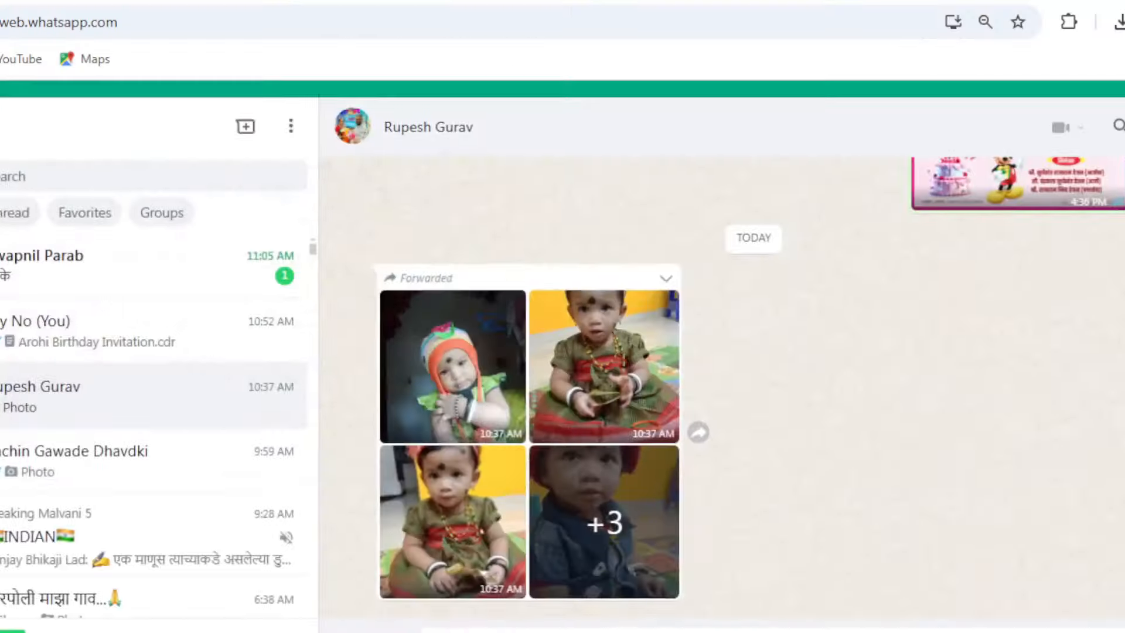
pyautogui.click(452, 402)
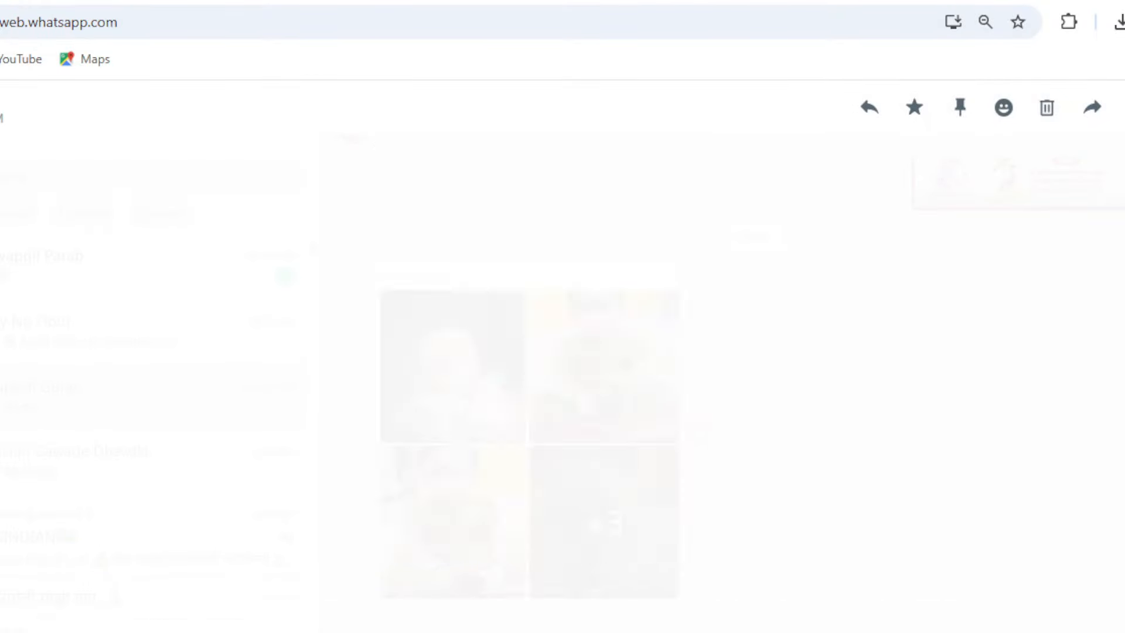
pyautogui.press('Right')
pyautogui.press('Right')
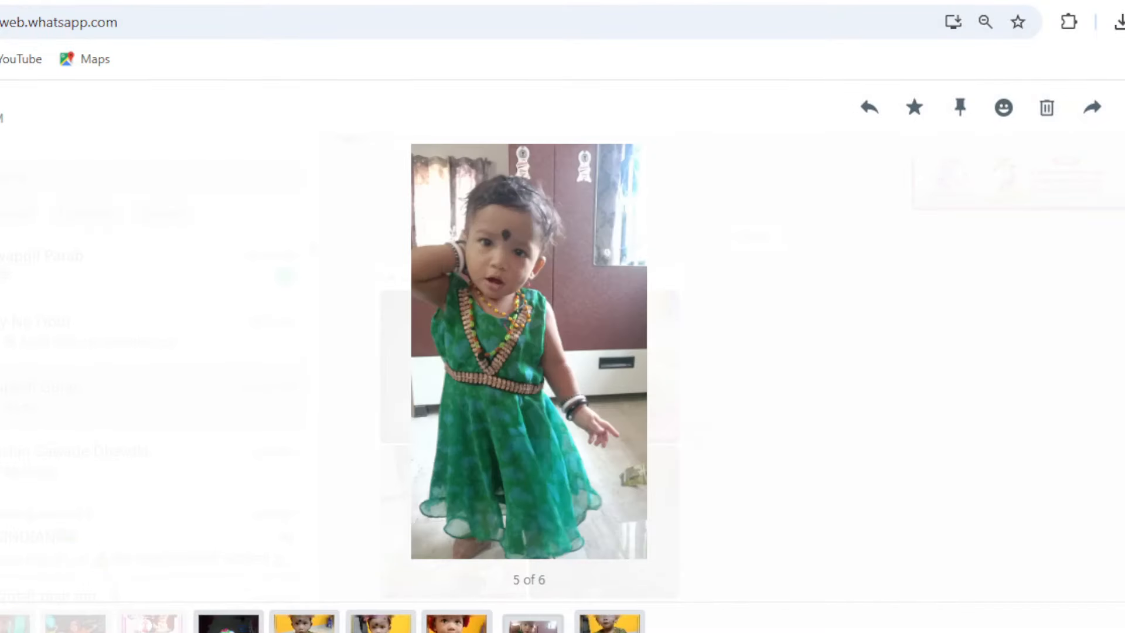
pyautogui.press('Left')
pyautogui.hotkey('ctrl', 'c')
pyautogui.press('Escape')
# Step: Paste the red-cap photo into the CorelDRAW banner and move it onto the blank area beside the page
pyautogui.click(441, 598)
pyautogui.hotkey('ctrl', 'v')
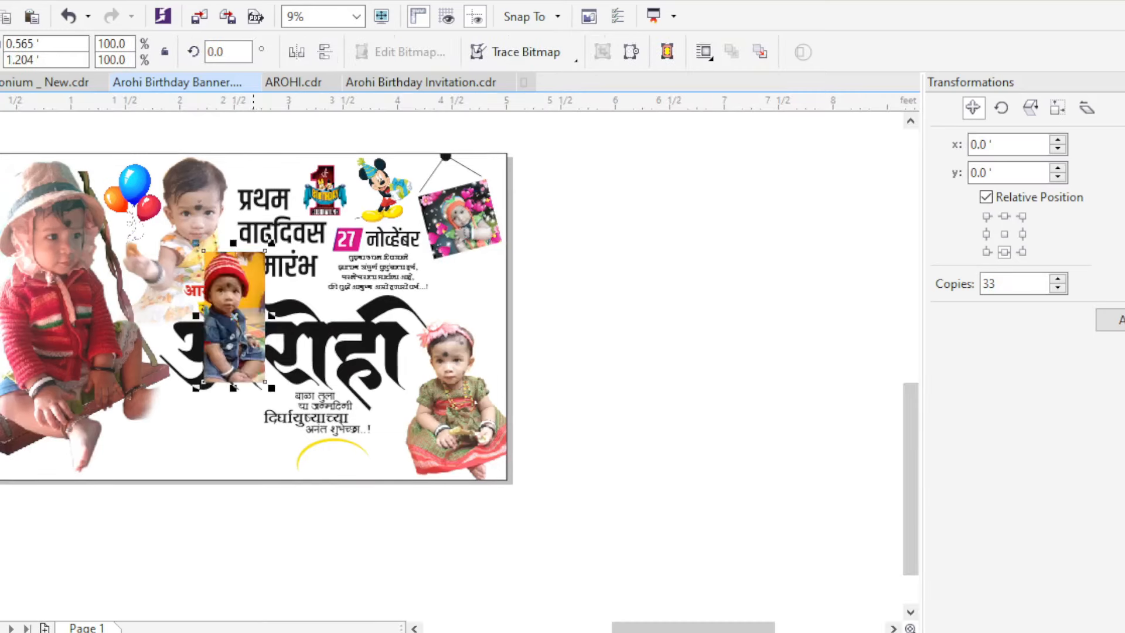
pyautogui.moveTo(234, 317); pyautogui.dragTo(673, 417)
pyautogui.scroll(1, 732, 379)
pyautogui.scroll(-1, 724, 360)
pyautogui.moveTo(762, 360); pyautogui.dragTo(746, 427)
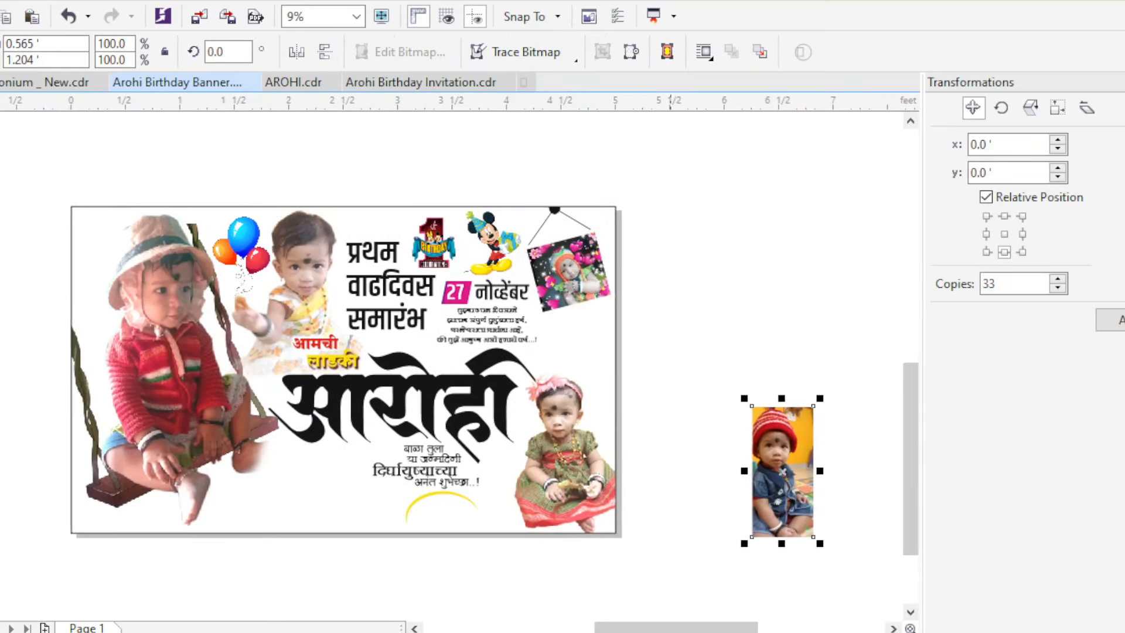
pyautogui.scroll(2, 725, 422)
pyautogui.press('F7')
pyautogui.moveTo(415, 267)
pyautogui.mouseDown()
pyautogui.moveTo(628, 582)
pyautogui.moveTo(661, 540)
pyautogui.mouseUp()
pyautogui.moveTo(513, 375); pyautogui.dragTo(506, 484)
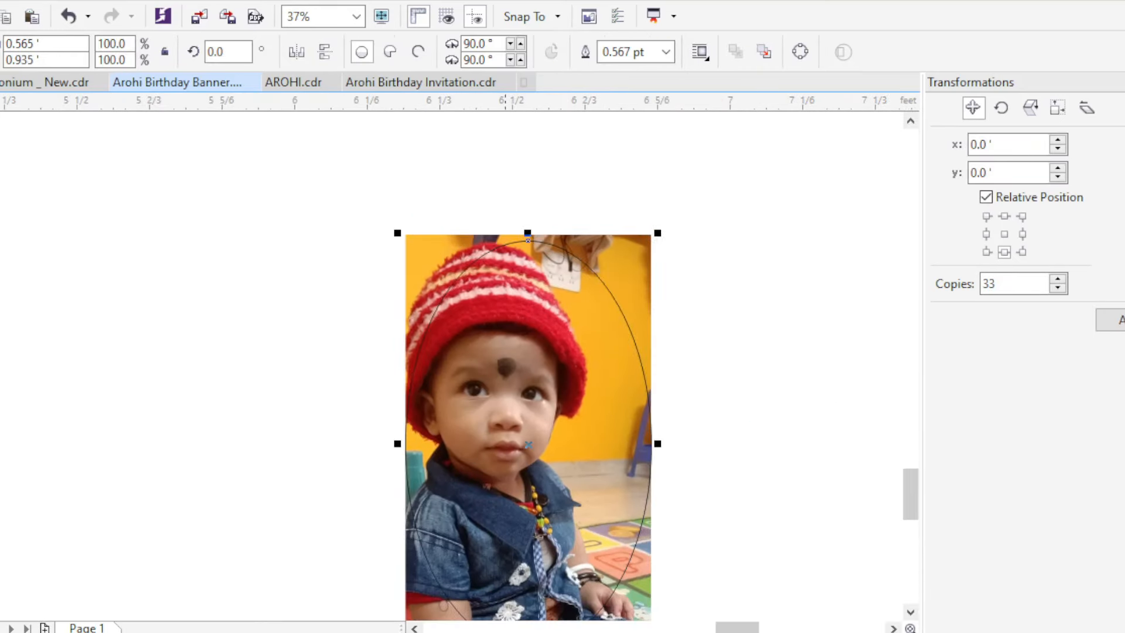
pyautogui.scroll(-1, 443, 373)
pyautogui.scroll(1, 567, 465)
pyautogui.scroll(-1, 567, 466)
pyautogui.press('Delete')
# Step: Try placing the red-cap photo below the hanging photo at the banner's right edge, opening the clipped contents to check the arrangement
pyautogui.moveTo(609, 361); pyautogui.dragTo(681, 348)
pyautogui.scroll(-1, 682, 508)
pyautogui.moveTo(630, 440); pyautogui.dragTo(434, 511)
pyautogui.scroll(1, 431, 338)
pyautogui.scroll(1, 437, 373)
pyautogui.scroll(-1, 436, 373)
pyautogui.keyDown('ctrl'); pyautogui.click(407, 345); pyautogui.keyUp('ctrl')
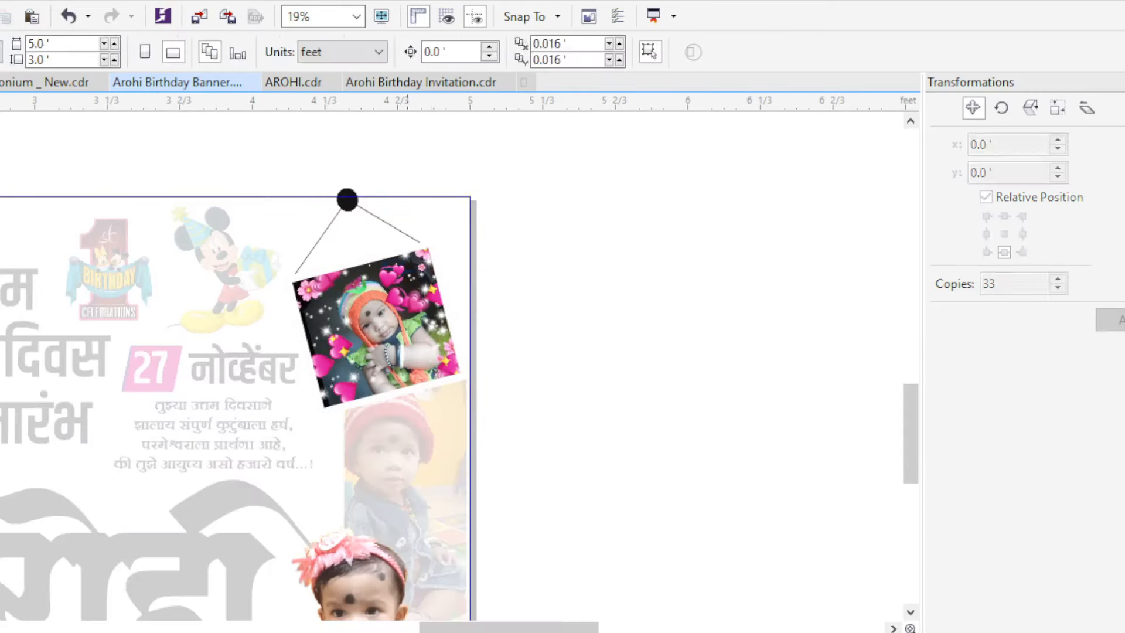
pyautogui.scroll(1, 423, 363)
pyautogui.scroll(-1, 447, 387)
pyautogui.click(436, 363)
pyautogui.click(447, 468)
pyautogui.keyDown('ctrl'); pyautogui.click(447, 469); pyautogui.keyUp('ctrl')
pyautogui.moveTo(447, 469); pyautogui.dragTo(505, 261)
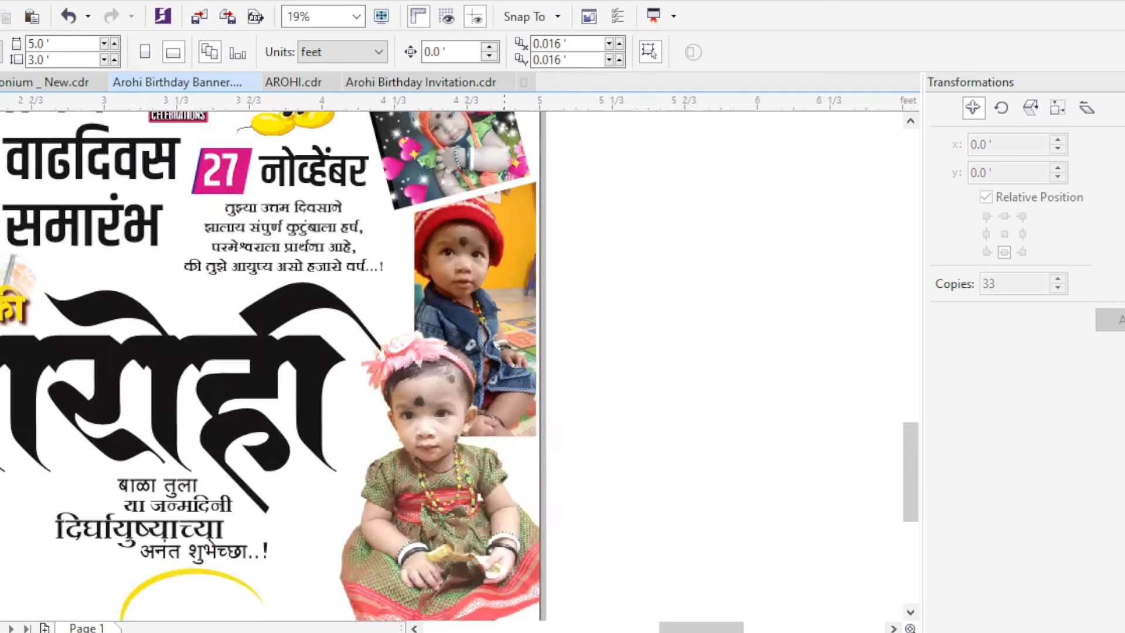
# Step: Move the red-cap photo to the banner's lower edge, between the swing and the wishes text
pyautogui.scroll(-1, 561, 416)
pyautogui.keyDown('ctrl'); pyautogui.click(546, 404); pyautogui.keyUp('ctrl')
pyautogui.moveTo(546, 394); pyautogui.dragTo(261, 539)
pyautogui.scroll(1, 261, 539)
pyautogui.moveTo(345, 515); pyautogui.dragTo(402, 463)
pyautogui.scroll(-1, 403, 523)
pyautogui.scroll(1, 363, 468)
pyautogui.scroll(-1, 366, 473)
pyautogui.moveTo(705, 453); pyautogui.dragTo(539, 472)
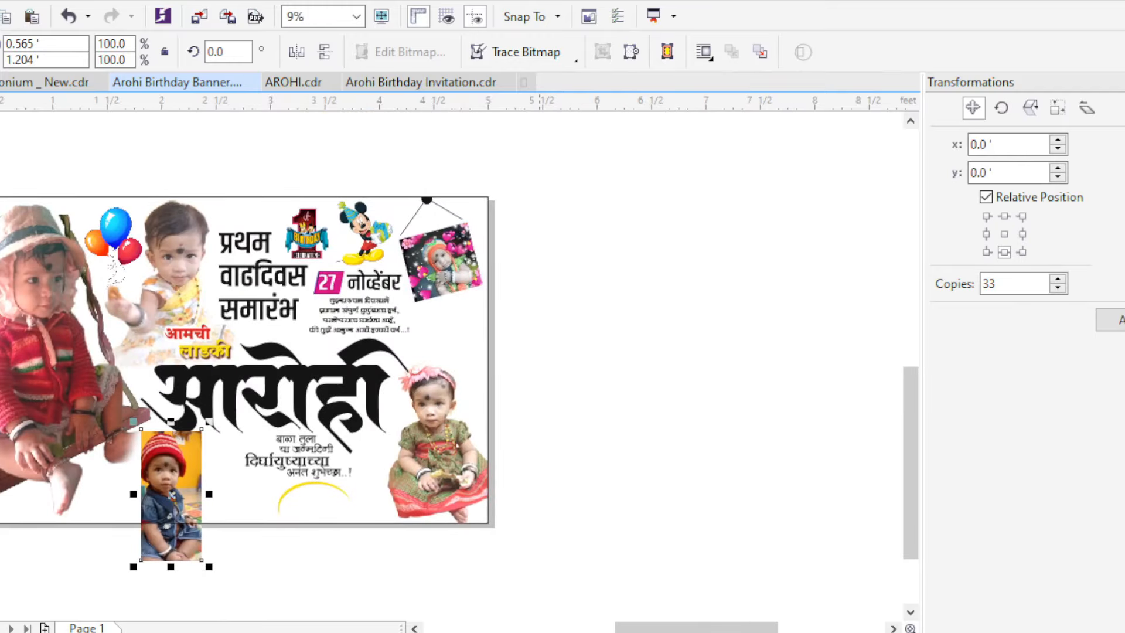
# Step: Draw a circle about 0.616 x 0.613 ft in the gap between the hanging photo and the seated child
pyautogui.scroll(1, 477, 330)
pyautogui.press('F7')
pyautogui.moveTo(382, 287); pyautogui.dragTo(430, 330)
pyautogui.scroll(1, 490, 391)
pyautogui.moveTo(243, 393); pyautogui.dragTo(226, 413)
pyautogui.moveTo(498, 160); pyautogui.dragTo(508, 150)
pyautogui.scroll(-1, 468, 296)
pyautogui.click(598, 298)
# Step: Copy the green-dress photo of the child from WhatsApp Web and paste it beside the page in the CorelDRAW banner
pyautogui.scroll(-1, 598, 299)
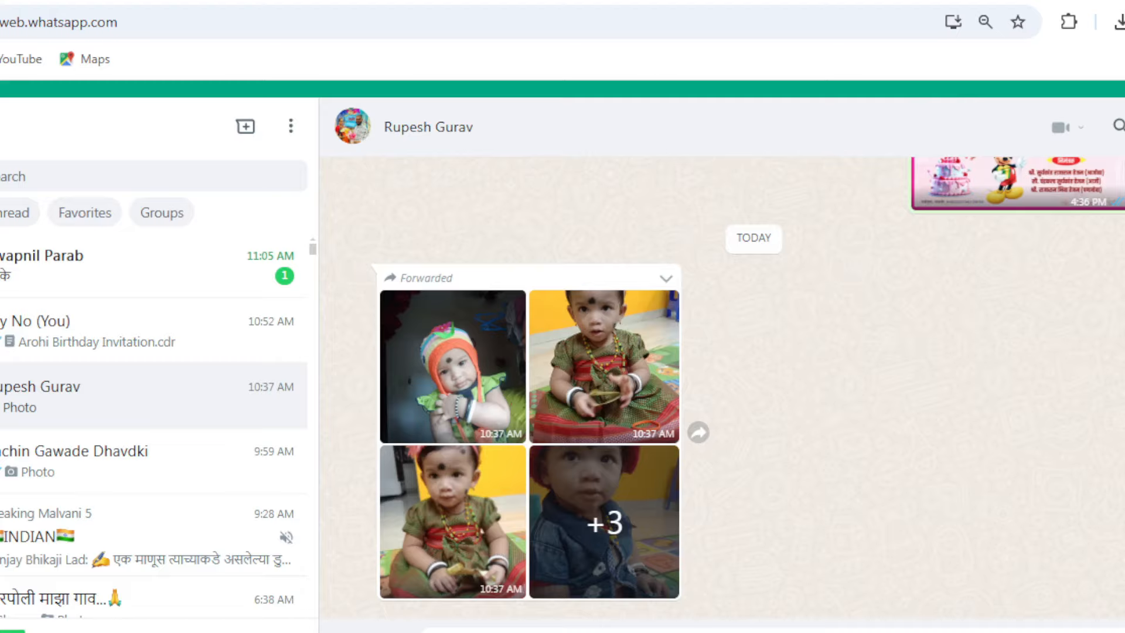
pyautogui.click(603, 522)
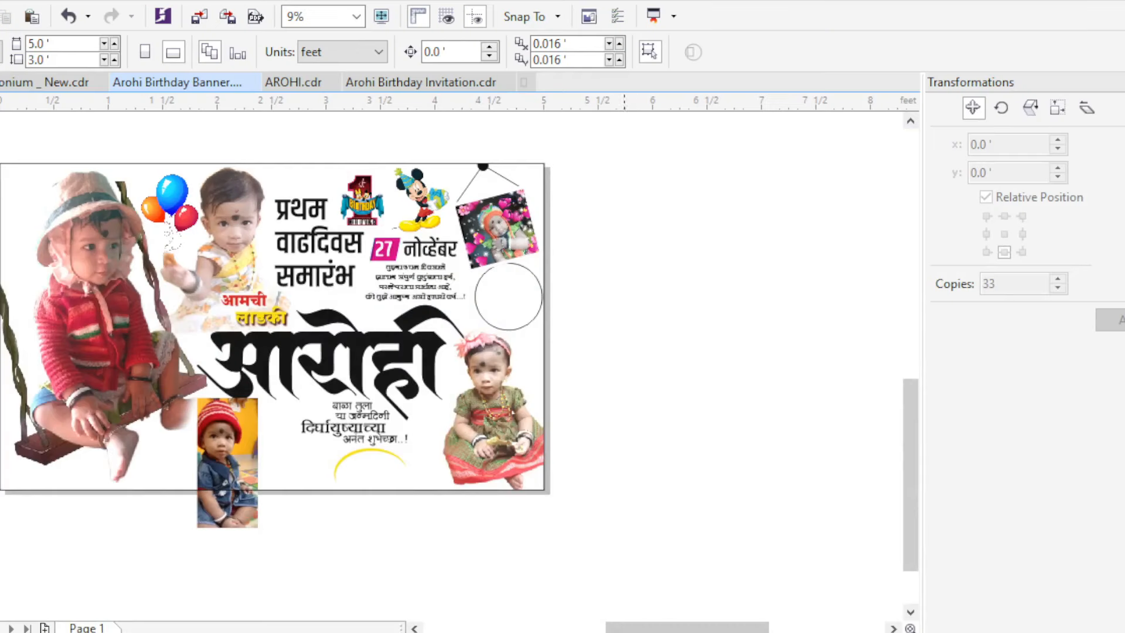
pyautogui.rightClick(631, 343)
pyautogui.click(668, 403)
pyautogui.moveTo(286, 277); pyautogui.dragTo(637, 270)
pyautogui.scroll(1, 637, 270)
# Step: Move the circle over to the green-dress photo and PowerClip the photo inside it
pyautogui.click(507, 270)
pyautogui.scroll(1, 629, 322)
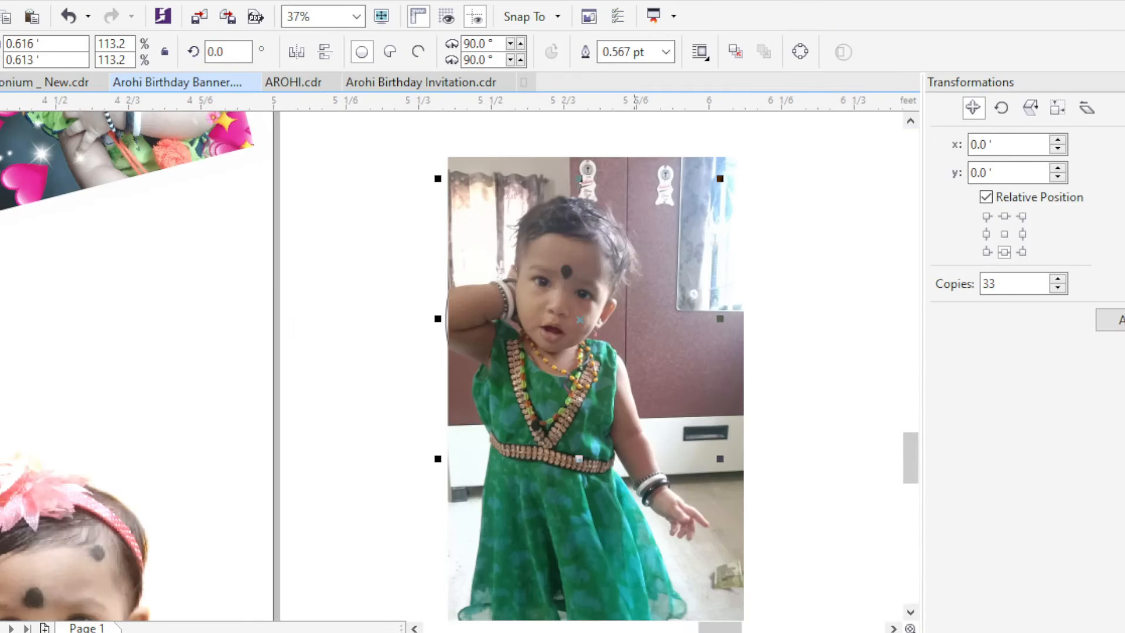
pyautogui.scroll(-1, 633, 332)
pyautogui.click(656, 334)
pyautogui.moveTo(627, 334); pyautogui.dragTo(750, 345)
pyautogui.rightClick(748, 346)
pyautogui.click(829, 157)
pyautogui.click(592, 328)
# Step: Edit the circular clip's contents, enlarging the green-dress photo to about 0.708 x 1.252 ft and repositioning it around the child's face
pyautogui.keyDown('ctrl'); pyautogui.click(616, 337); pyautogui.keyUp('ctrl')
pyautogui.scroll(1, 635, 345)
pyautogui.moveTo(612, 282); pyautogui.dragTo(625, 395)
pyautogui.scroll(1, 624, 305)
pyautogui.moveTo(703, 273); pyautogui.dragTo(716, 251)
pyautogui.scroll(-1, 574, 325)
pyautogui.scroll(1, 555, 390)
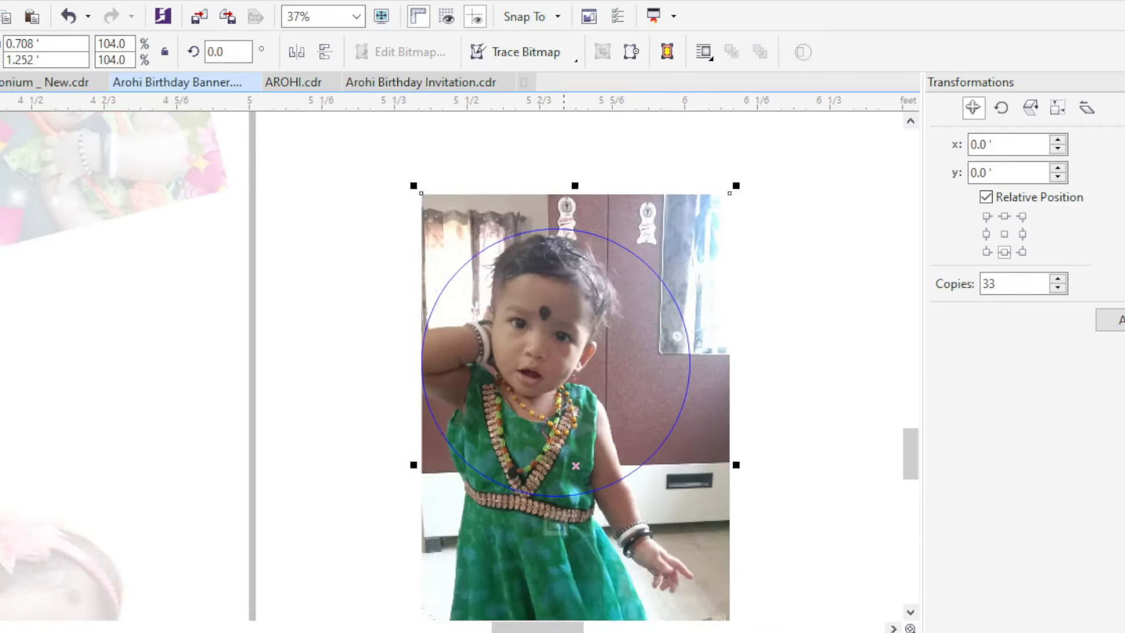
# Step: Set the circular photo frame's outline width and move the frame onto the banner between the hanging photo and the seated child
pyautogui.scroll(-1, 554, 390)
pyautogui.click(555, 469)
pyautogui.scroll(1, 575, 366)
pyautogui.scroll(-1, 785, 416)
pyautogui.click(665, 51)
pyautogui.click(634, 193)
pyautogui.moveTo(649, 442); pyautogui.dragTo(425, 452)
pyautogui.press('Escape')
pyautogui.scroll(1, 423, 455)
pyautogui.scroll(-1, 461, 289)
# Step: Move the red-cap photo off the banner to the empty area beside the page
pyautogui.click(480, 328)
pyautogui.press('Escape')
pyautogui.scroll(-2, 656, 294)
pyautogui.scroll(1, 586, 304)
pyautogui.moveTo(585, 303); pyautogui.dragTo(547, 212)
pyautogui.moveTo(547, 212); pyautogui.dragTo(407, 316)
pyautogui.hotkey('ctrl', 'z')
pyautogui.moveTo(449, 550); pyautogui.dragTo(246, 302)
pyautogui.scroll(-2, 65, 456)
pyautogui.moveTo(130, 435); pyautogui.dragTo(39, 433)
pyautogui.press('Escape')
pyautogui.scroll(3, 139, 456)
pyautogui.moveTo(440, 339); pyautogui.dragTo(240, 280)
pyautogui.scroll(1, 188, 373)
pyautogui.click(323, 463)
pyautogui.click(246, 386)
pyautogui.press('Escape')
pyautogui.scroll(-3, 490, 441)
# Step: Move the balloon strip onto the banner's lower-right corner, beneath the seated child
pyautogui.moveTo(490, 442); pyautogui.dragTo(566, 510)
pyautogui.moveTo(90, 230); pyautogui.dragTo(508, 540)
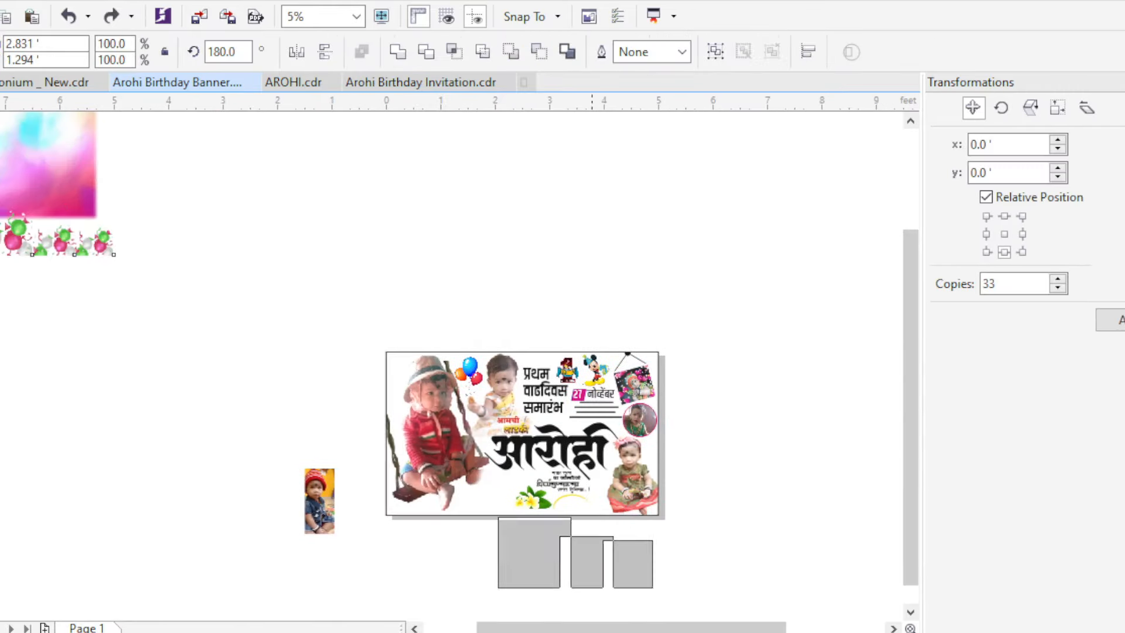
pyautogui.moveTo(53, 256); pyautogui.dragTo(630, 521)
pyautogui.scroll(2, 630, 521)
pyautogui.moveTo(755, 510); pyautogui.dragTo(619, 446)
pyautogui.moveTo(578, 426); pyautogui.dragTo(512, 357)
pyautogui.moveTo(512, 357); pyautogui.dragTo(532, 475)
pyautogui.moveTo(532, 475); pyautogui.dragTo(531, 464)
pyautogui.moveTo(358, 464); pyautogui.dragTo(472, 438)
pyautogui.rightClick(471, 438)
pyautogui.click(510, 2)
pyautogui.scroll(-1, 494, 590)
# Step: Move the colourful blurred background over the banner and size it to about 5.291 x 3.867 ft
pyautogui.click(564, 504)
pyautogui.scroll(1, 564, 504)
pyautogui.keyDown('ctrl'); pyautogui.click(530, 494); pyautogui.keyUp('ctrl')
pyautogui.click(531, 494)
pyautogui.keyDown('ctrl'); pyautogui.click(683, 489); pyautogui.keyUp('ctrl')
pyautogui.scroll(-2, 683, 490)
pyautogui.moveTo(5, 171); pyautogui.dragTo(545, 491)
pyautogui.scroll(1, 545, 491)
pyautogui.moveTo(721, 547); pyautogui.dragTo(773, 595)
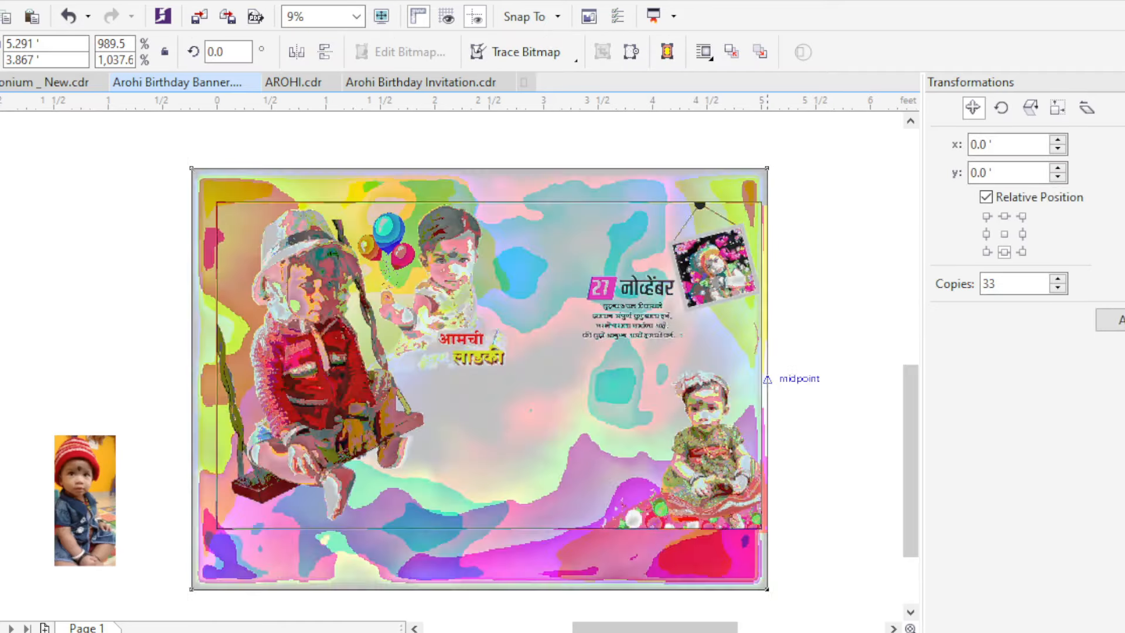
# Step: Place the colourful background inside the 5 x 3 ft banner frame and send it behind the photos
pyautogui.keyDown('ctrl'); pyautogui.click(412, 430); pyautogui.keyUp('ctrl')
pyautogui.hotkey('ctrl', 'v')
pyautogui.hotkey('shift', 'pagedown')
pyautogui.click(489, 555)
# Step: Delete the red-cap photo lying beside the banner
pyautogui.scroll(-1, 421, 430)
pyautogui.moveTo(689, 562); pyautogui.dragTo(344, 275)
pyautogui.press('Escape')
pyautogui.click(252, 466)
pyautogui.press('Delete')
# Step: Move the 5 x 3 ft banner frame off the page and back into place
pyautogui.click(558, 397)
pyautogui.moveTo(558, 397); pyautogui.dragTo(200, 396)
pyautogui.moveTo(96, 396); pyautogui.dragTo(455, 397)
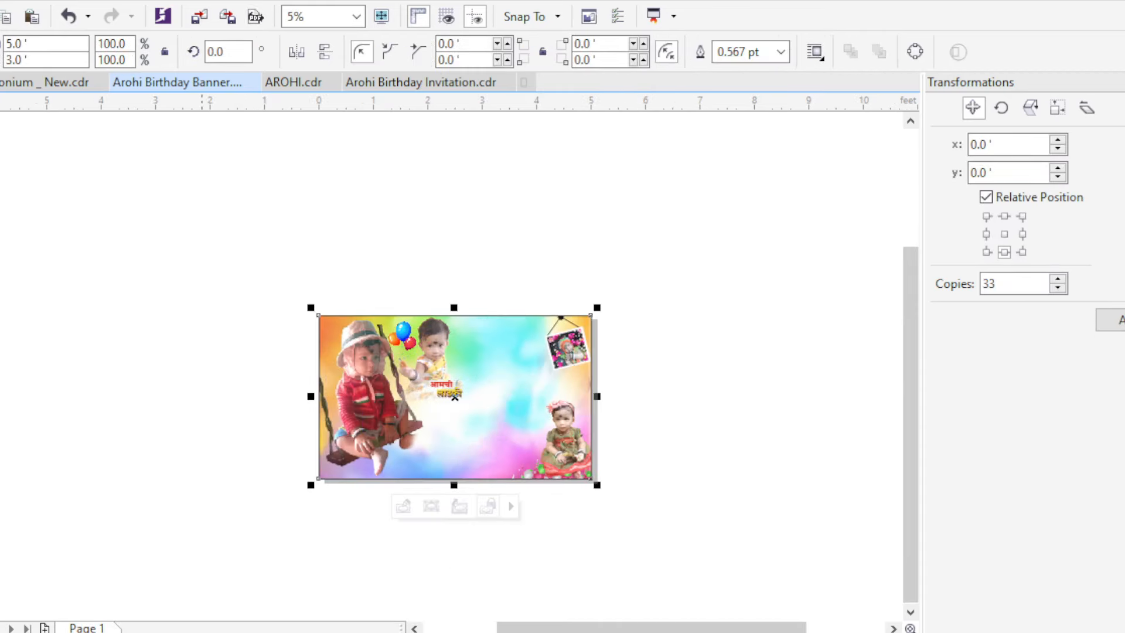
pyautogui.click(639, 489)
# Step: Delete the leftover object and switch to another open document
pyautogui.scroll(2, 640, 490)
pyautogui.scroll(-1, 406, 459)
pyautogui.click(209, 398)
pyautogui.press('Delete')
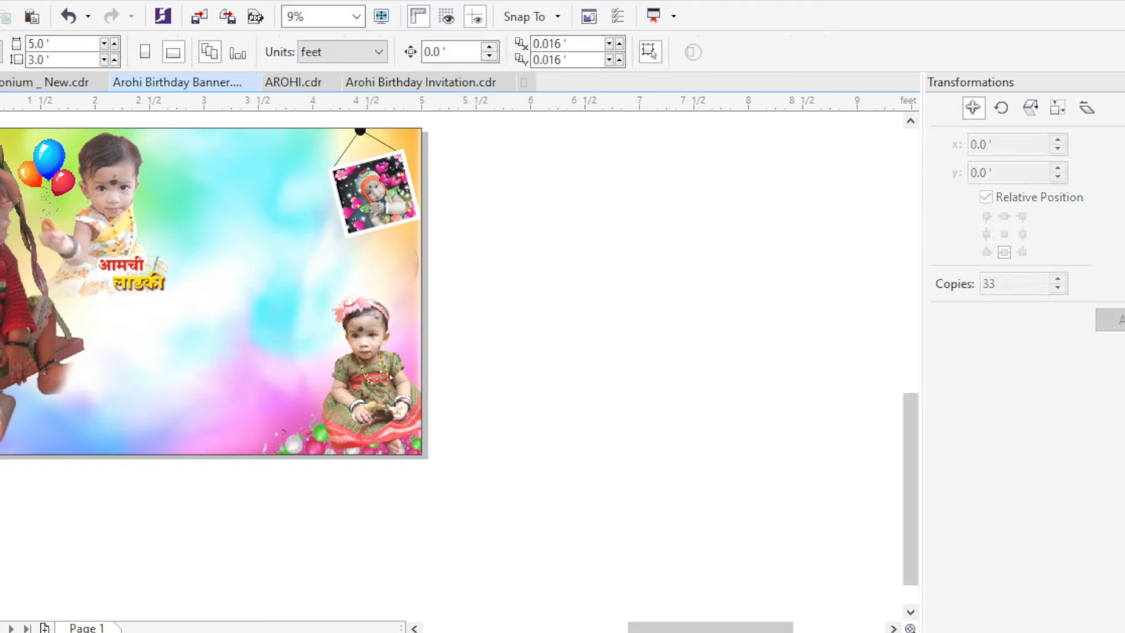
pyautogui.click(332, 82)
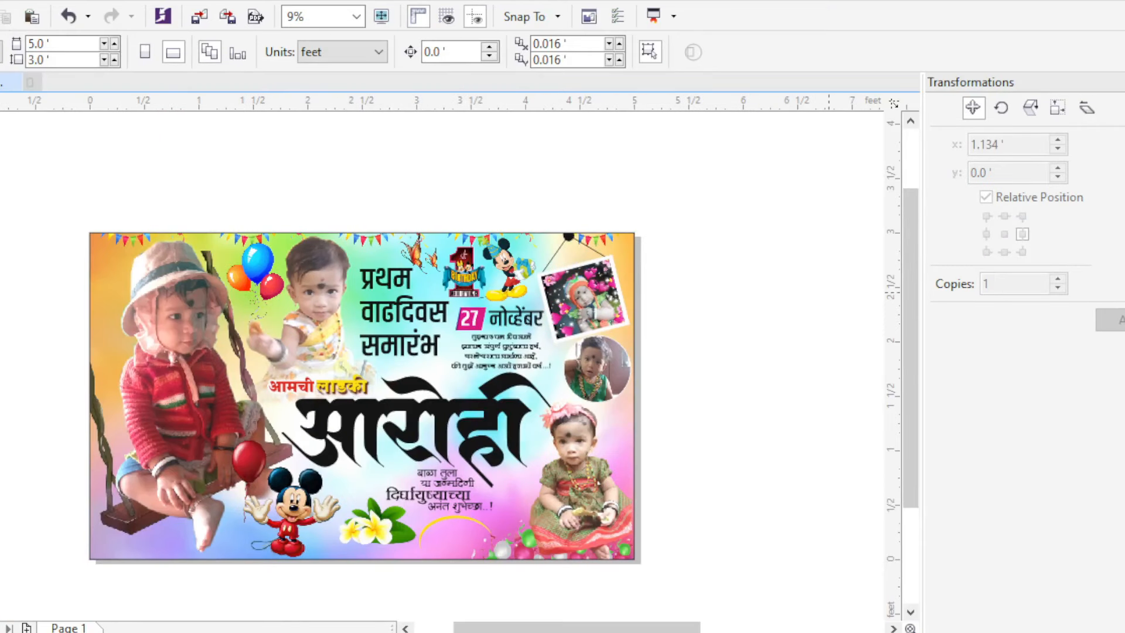
# Step: Fill the प्रथम वाढदिवस समारंभ heading with an elliptical magenta-to-red gradient and give it a white outline behind the fill
pyautogui.click(403, 312)
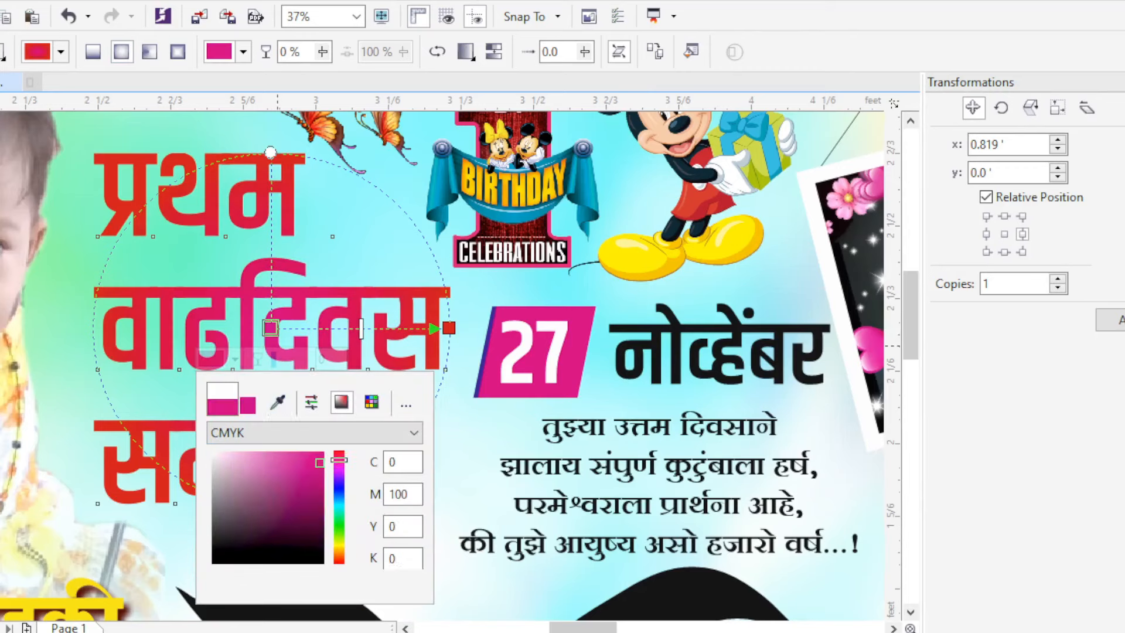
pyautogui.press('space')
pyautogui.press('F12')
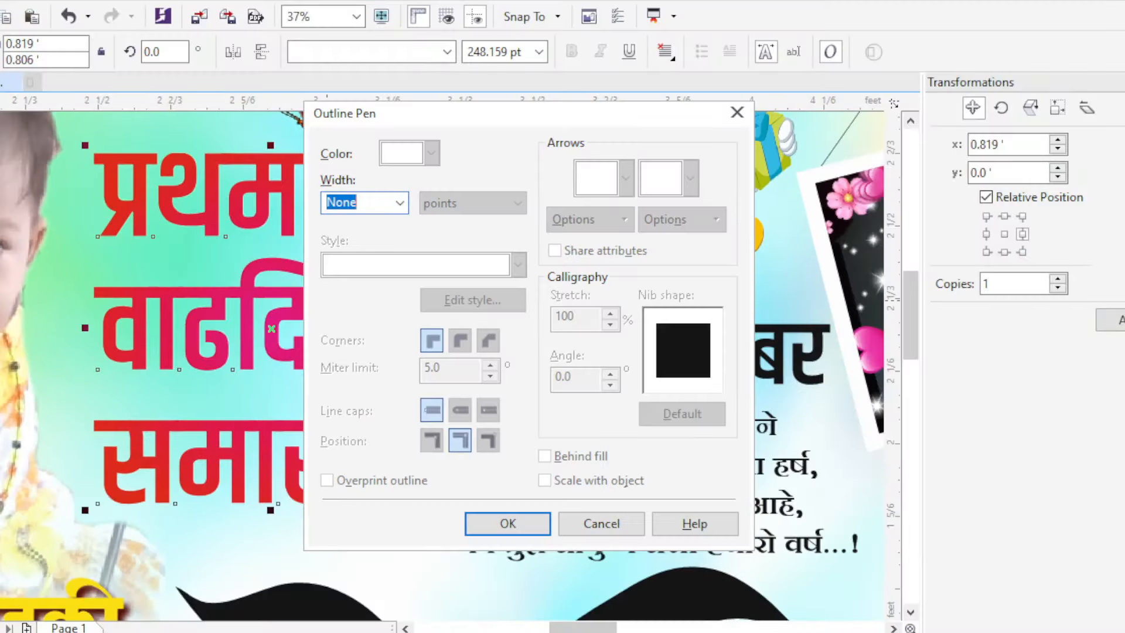
pyautogui.click(409, 153)
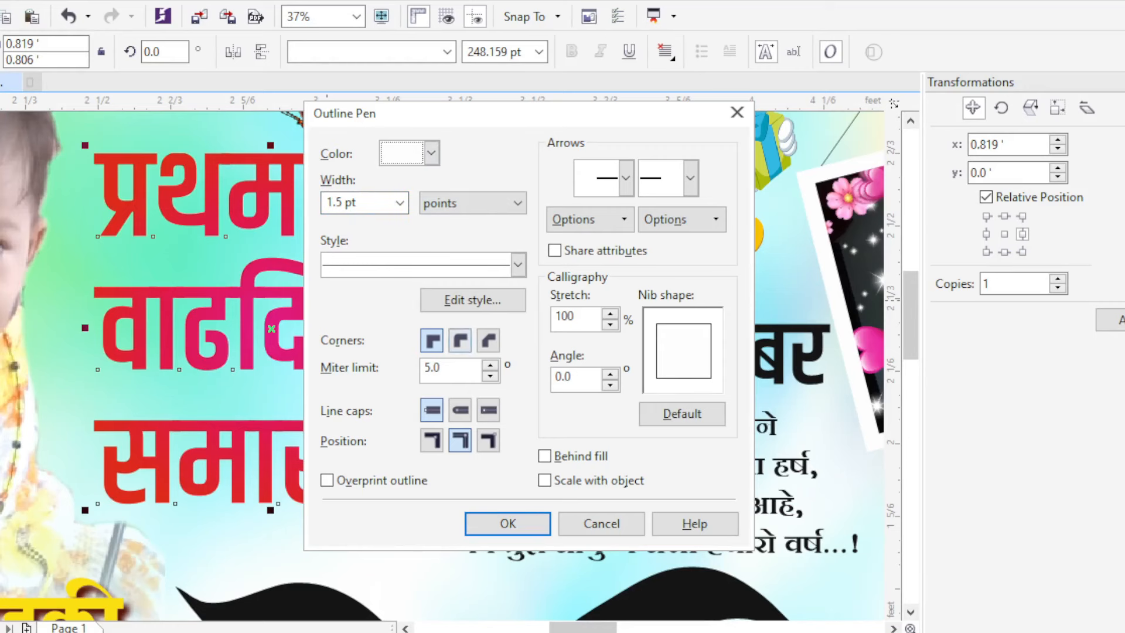
pyautogui.press('Return')
pyautogui.press('F12')
pyautogui.click(544, 456)
pyautogui.press('Return')
pyautogui.scroll(-1, 248, 477)
pyautogui.click(790, 461)
pyautogui.scroll(1, 518, 413)
pyautogui.click(380, 538)
pyautogui.scroll(-1, 272, 256)
pyautogui.press('Escape')
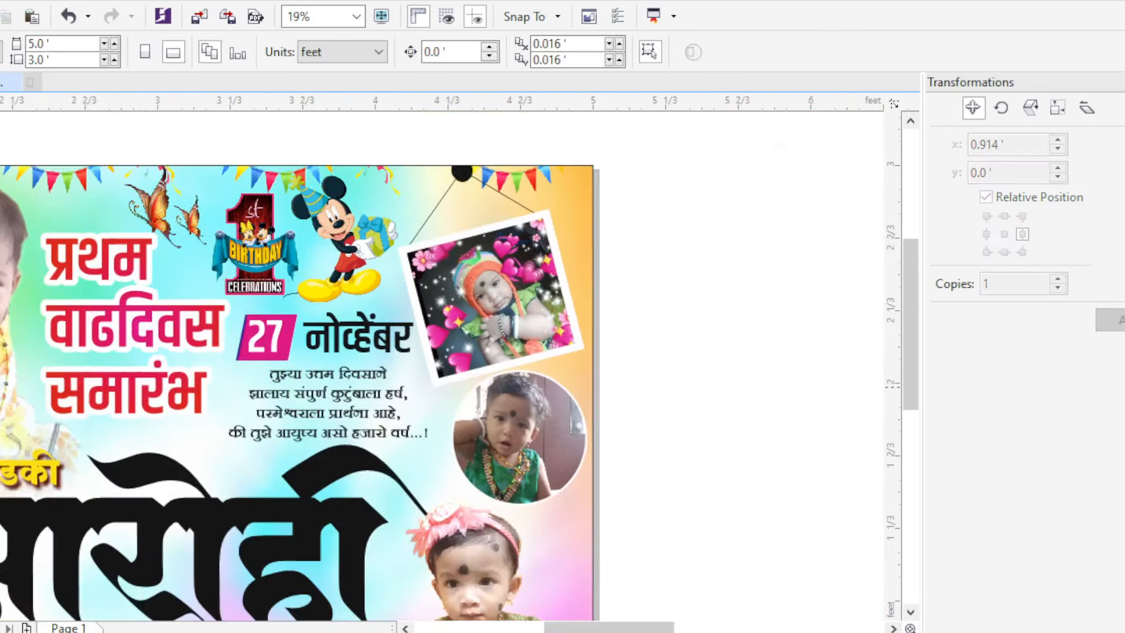
# Step: Recolour the four-line verse below the date with a solid dark orange fill
pyautogui.scroll(1, 355, 375)
pyautogui.click(301, 404)
pyautogui.scroll(-1, 355, 375)
pyautogui.scroll(1, 475, 393)
pyautogui.hotkey('shift', 'F11')
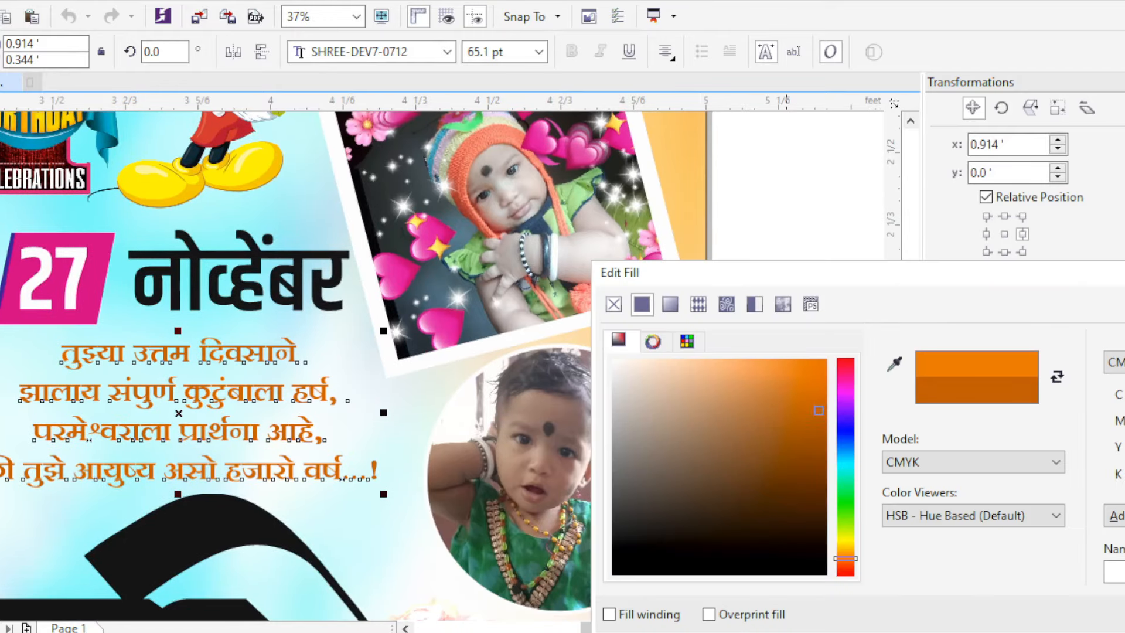
pyautogui.press('Return')
# Step: Give the four-line verse a 36 pt white outline with round corners and round line caps
pyautogui.press('F12')
pyautogui.click(399, 202)
pyautogui.click(362, 410)
pyautogui.click(404, 151)
pyautogui.click(433, 193)
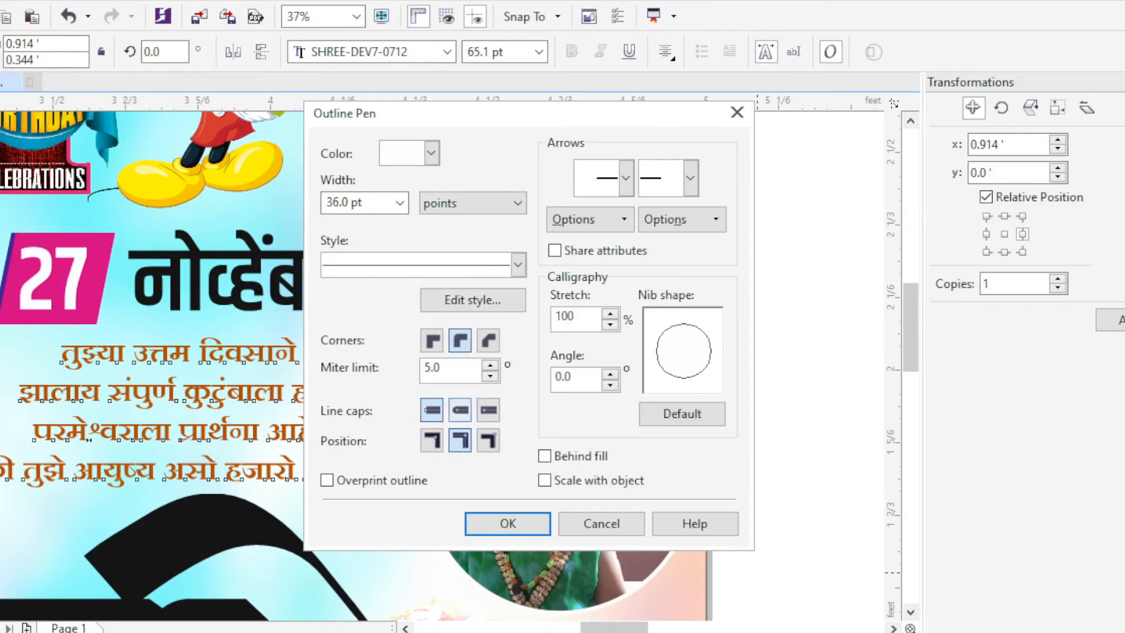
pyautogui.click(461, 409)
pyautogui.press('Return')
pyautogui.press('F12')
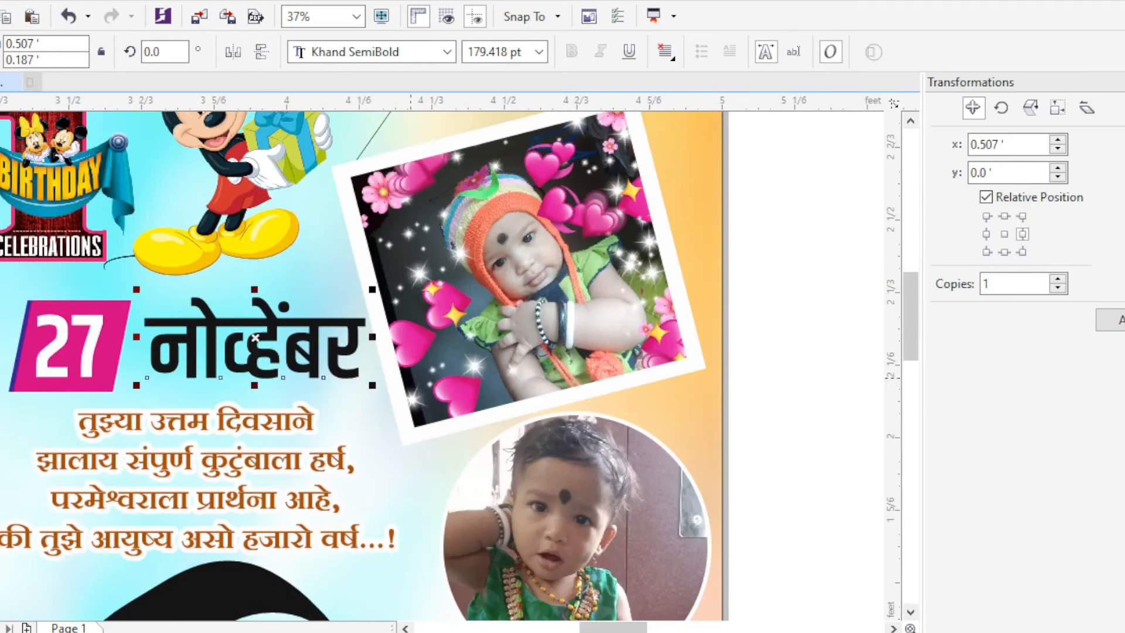
# Step: Recolour the month text नोव्हेंबर red and give it a white outline with round line caps
pyautogui.moveTo(375, 378); pyautogui.dragTo(330, 369)
pyautogui.press('F12')
pyautogui.click(399, 204)
pyautogui.click(361, 404)
pyautogui.click(405, 150)
pyautogui.click(433, 193)
pyautogui.click(460, 410)
pyautogui.press('Return')
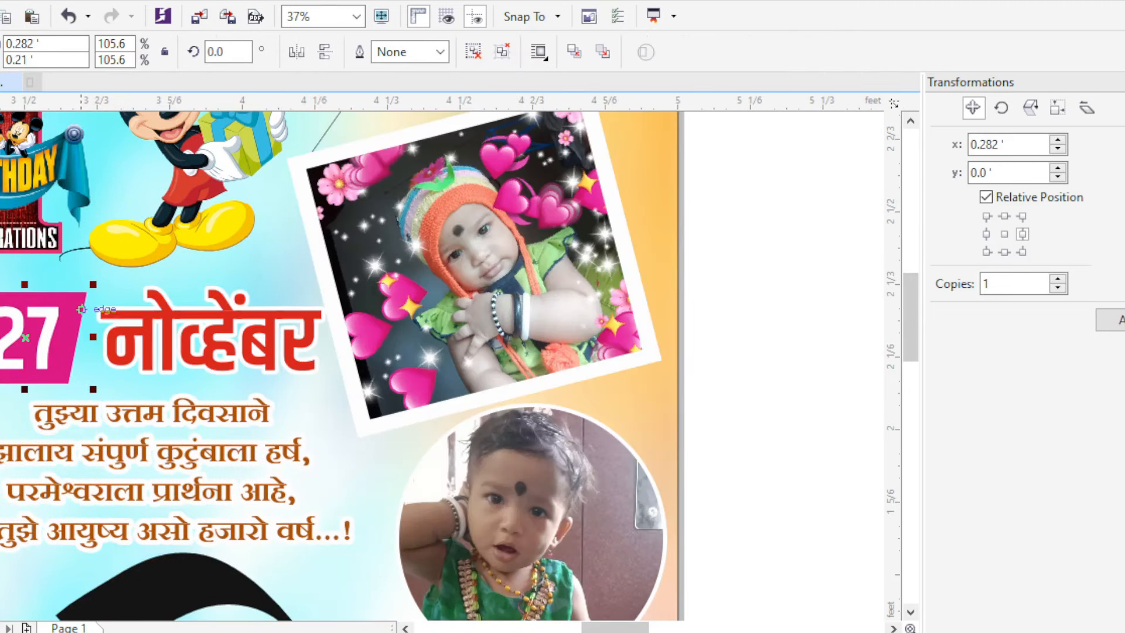
# Step: Apply a linear gradient to the 27 badge and a vertical red-to-dark-red gradient to the child's large name
pyautogui.scroll(-2, 185, 365)
pyautogui.scroll(1, 82, 527)
pyautogui.click(105, 410)
pyautogui.moveTo(105, 410); pyautogui.dragTo(296, 420)
pyautogui.scroll(1, 303, 364)
pyautogui.click(317, 475)
pyautogui.moveTo(410, 334); pyautogui.dragTo(417, 366)
pyautogui.press('space')
pyautogui.scroll(-1, 276, 358)
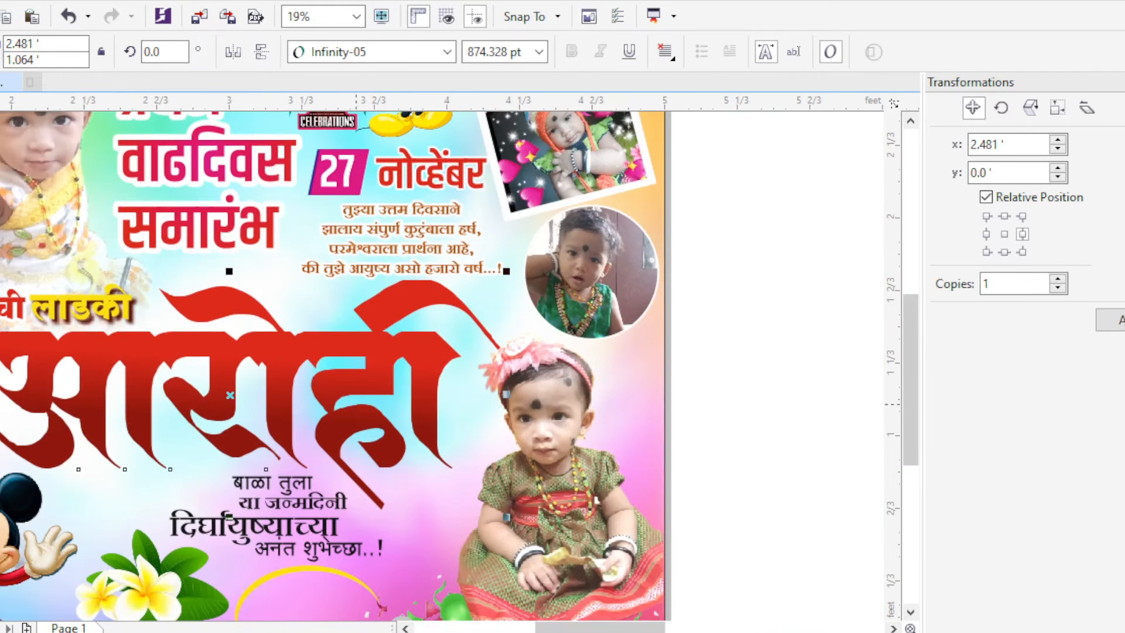
# Step: Make a copy of the large name, fill it with solid dark blue and convert it to a bitmap
pyautogui.scroll(1, 352, 411)
pyautogui.scroll(-1, 351, 410)
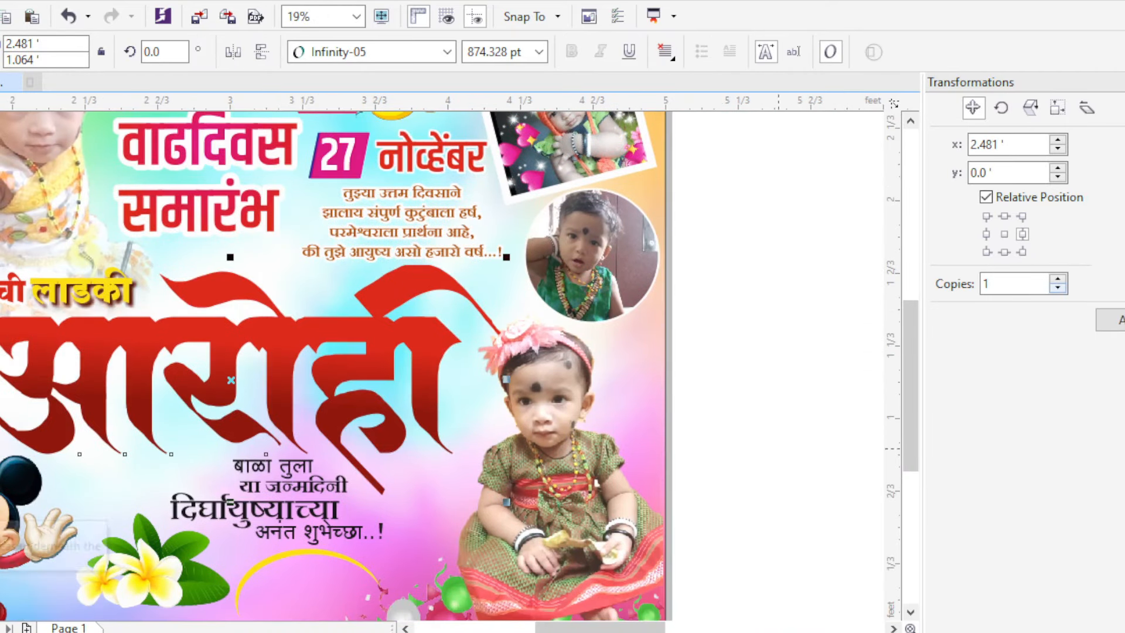
pyautogui.press('i')
pyautogui.press('space')
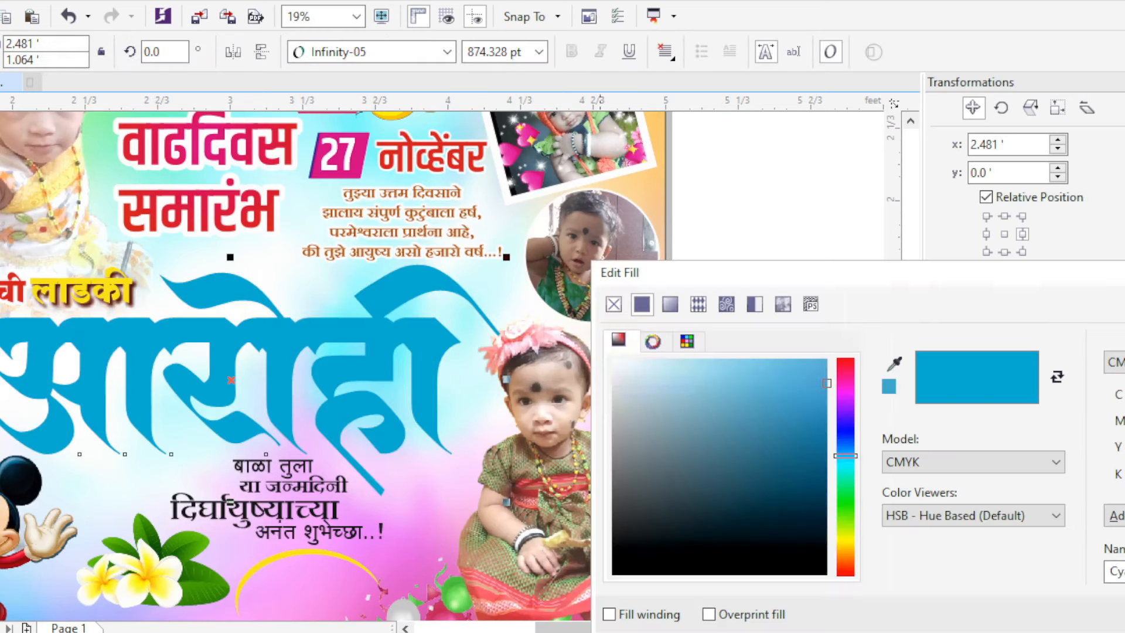
pyautogui.hotkey('shift', 'F11')
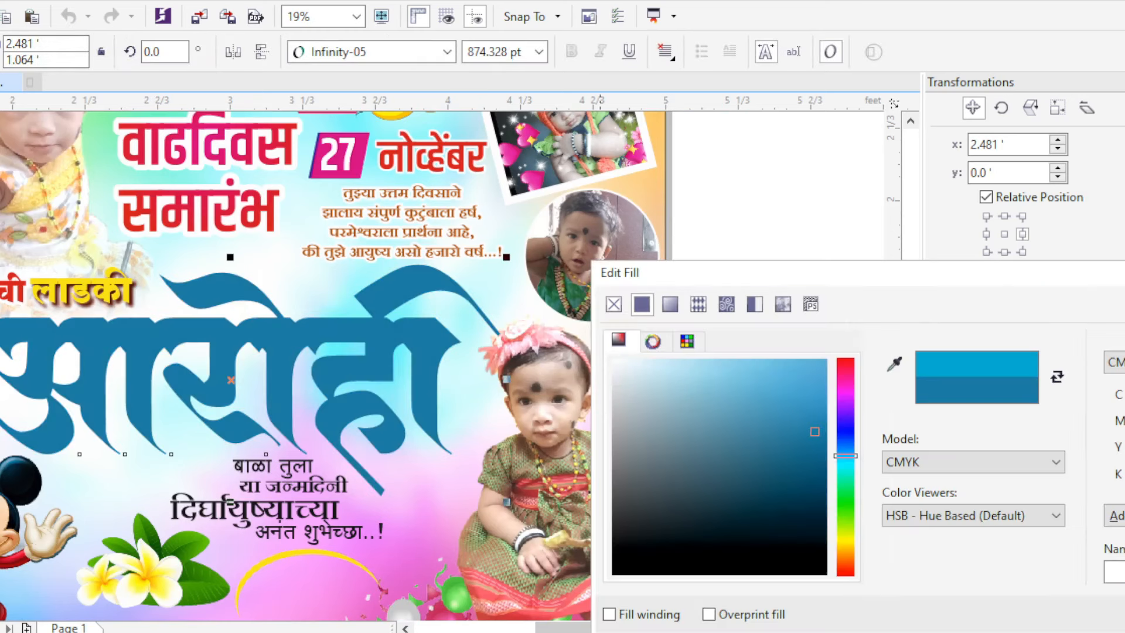
pyautogui.press('Return')
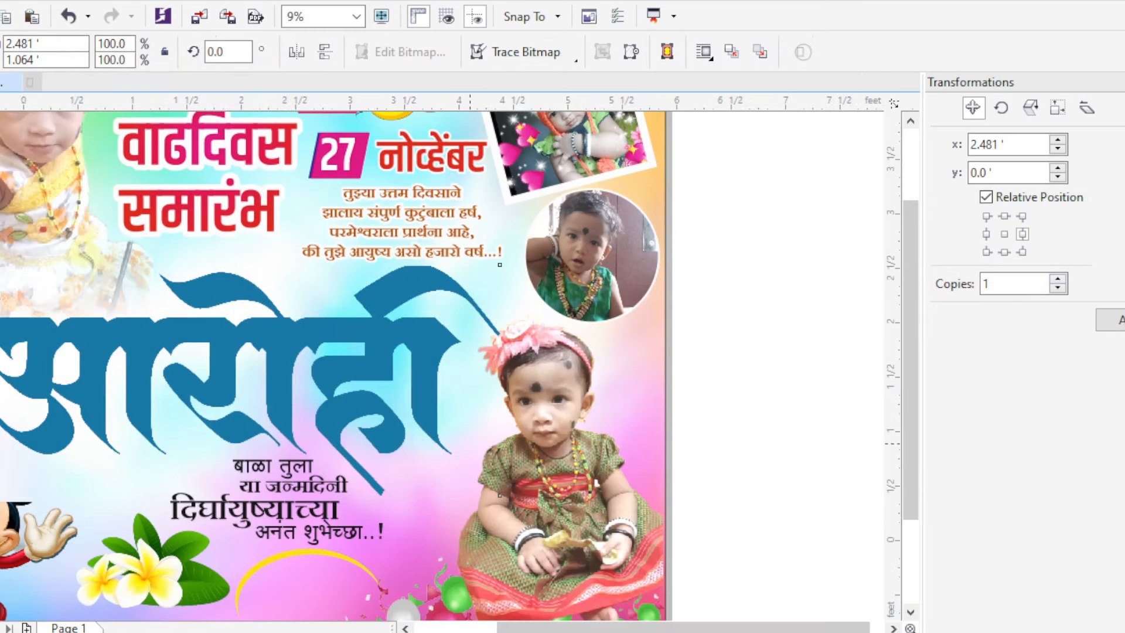
pyautogui.press('F3')
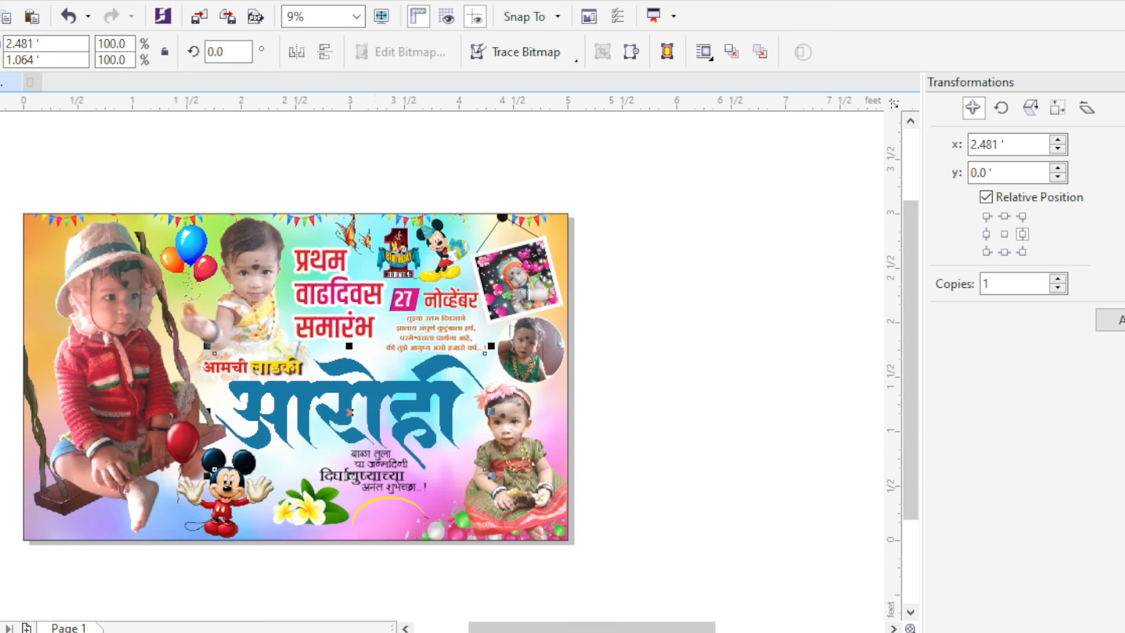
# Step: Apply Gaussian Blur to the blue bitmap as a glow behind the red name, and give the red name a white outline
pyautogui.hotkey('alt', 'b')
pyautogui.press('g')
pyautogui.moveTo(368, 313); pyautogui.dragTo(381, 312)
pyautogui.moveTo(515, 257); pyautogui.dragTo(662, 166)
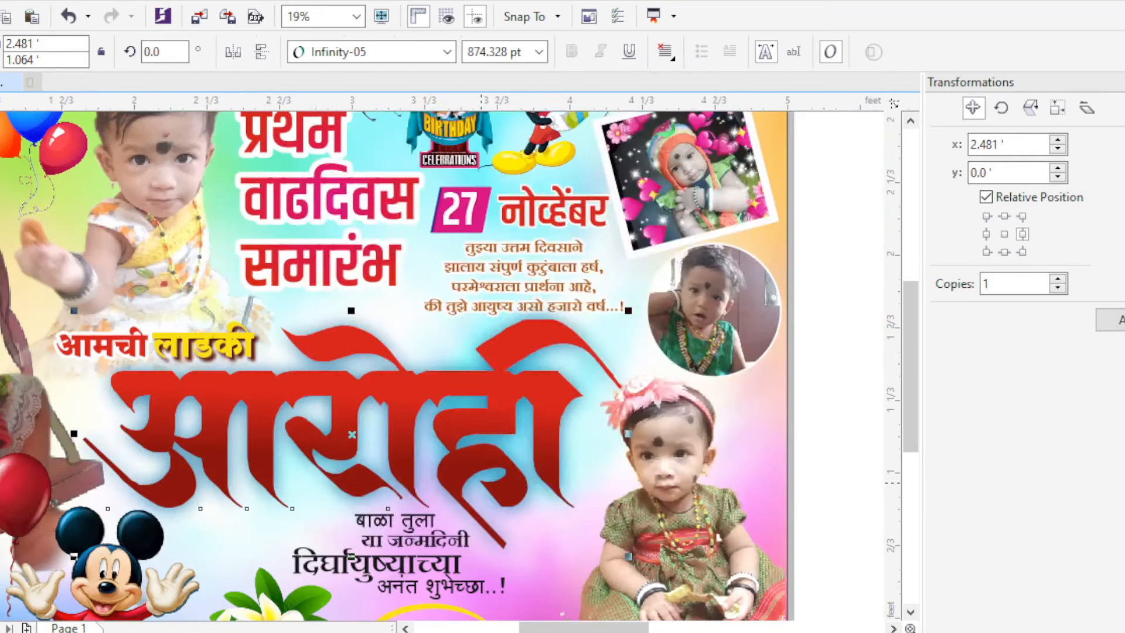
pyautogui.press('F12')
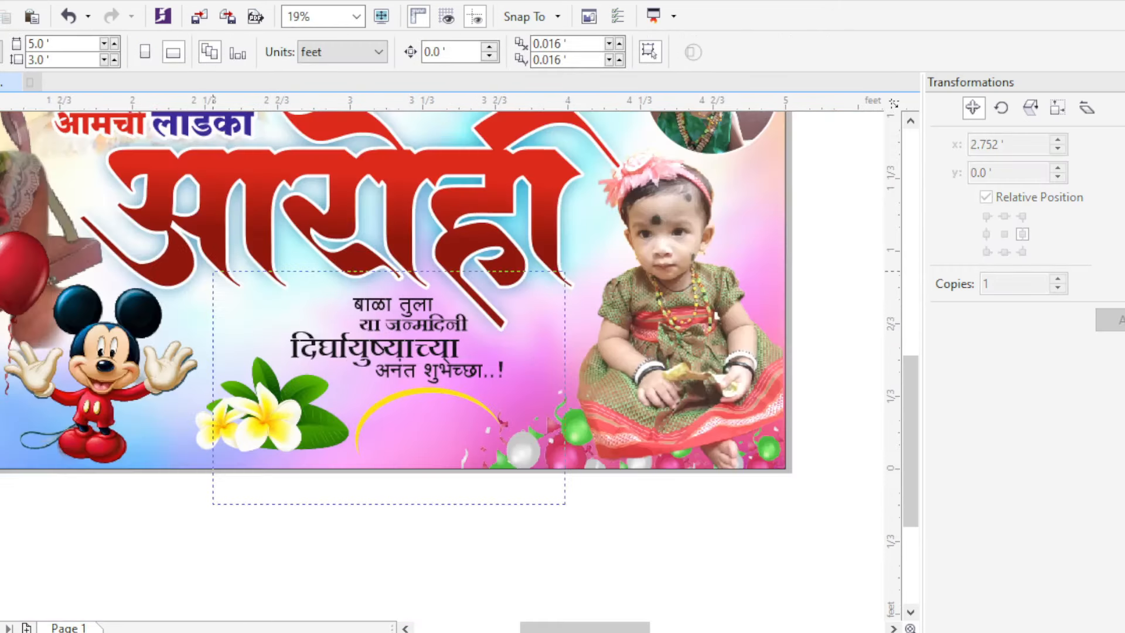
# Step: Recolour the lines of the birthday wishes text alternately red and dark blue
pyautogui.moveTo(283, 285); pyautogui.dragTo(283, 285)
pyautogui.click(475, 368)
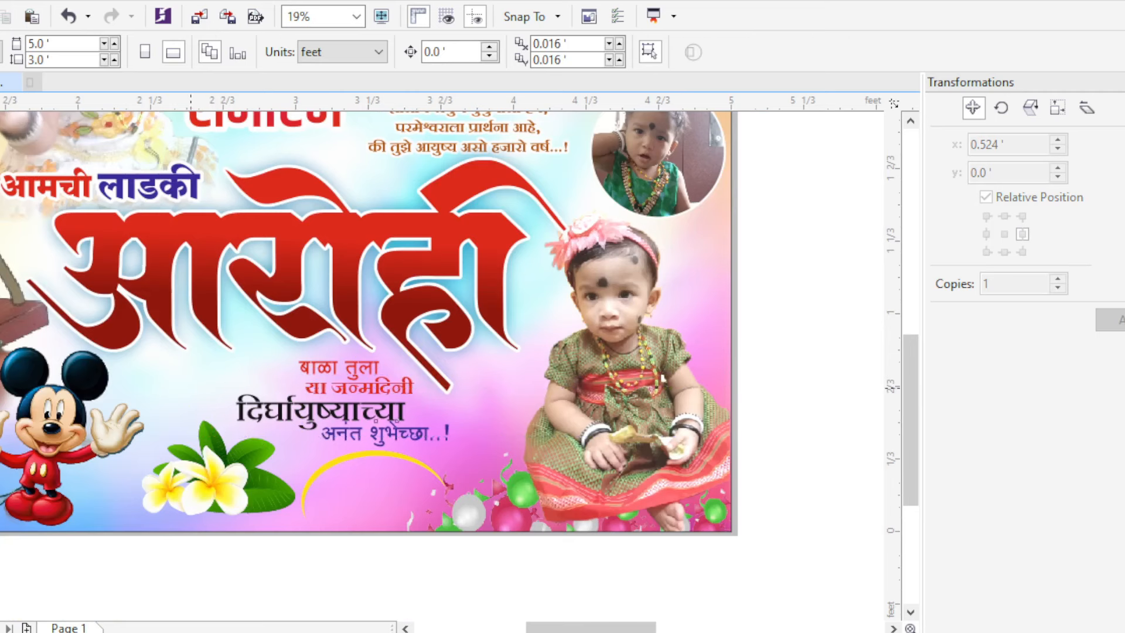
pyautogui.click(276, 410)
pyautogui.click(1122, 451)
pyautogui.moveTo(790, 400); pyautogui.dragTo(382, 369)
# Step: Give all lines of the birthday wishes text a 16 pt white outline with round corners and round line caps
pyautogui.moveTo(809, 477); pyautogui.dragTo(226, 350)
pyautogui.press('F12')
pyautogui.click(402, 202)
pyautogui.click(352, 404)
pyautogui.click(431, 153)
pyautogui.click(452, 191)
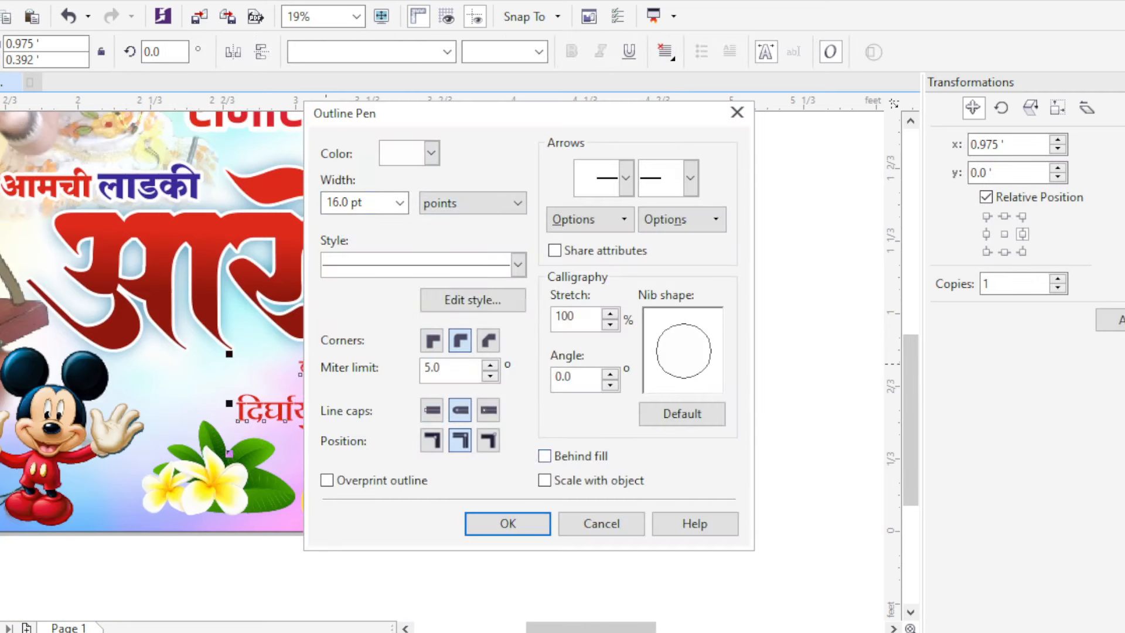
pyautogui.press('Return')
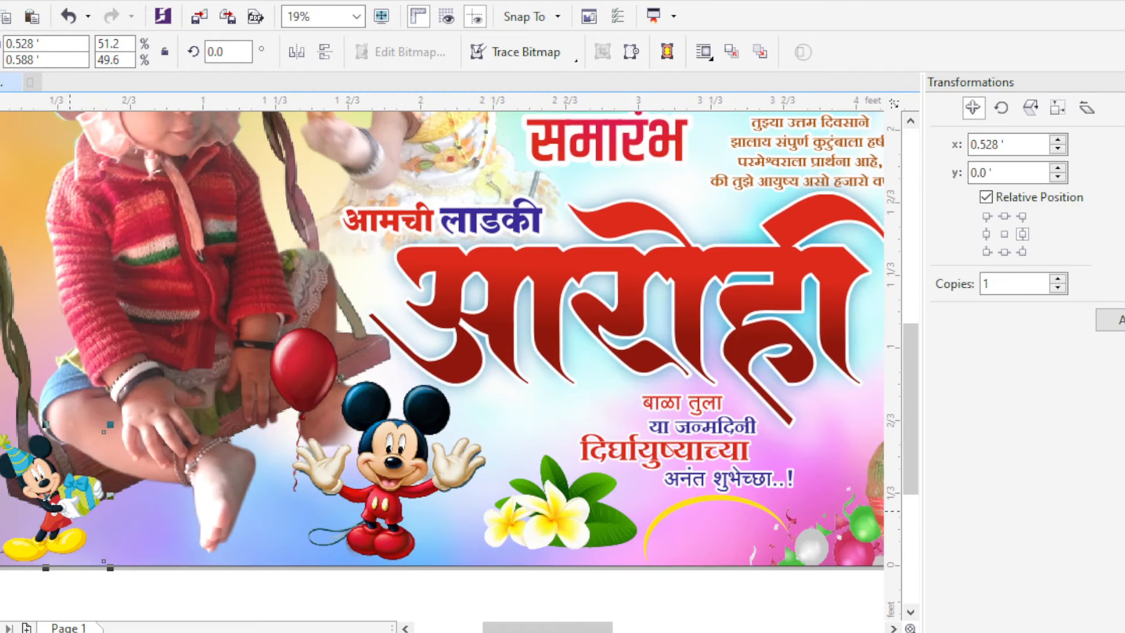
# Step: Place the gift-holding Mickey at about 0.575 x 0.641 ft beside the balloon Mickey and shift both figures slightly towards the flowers
pyautogui.moveTo(35, 528); pyautogui.dragTo(296, 495)
pyautogui.moveTo(315, 532); pyautogui.dragTo(253, 526)
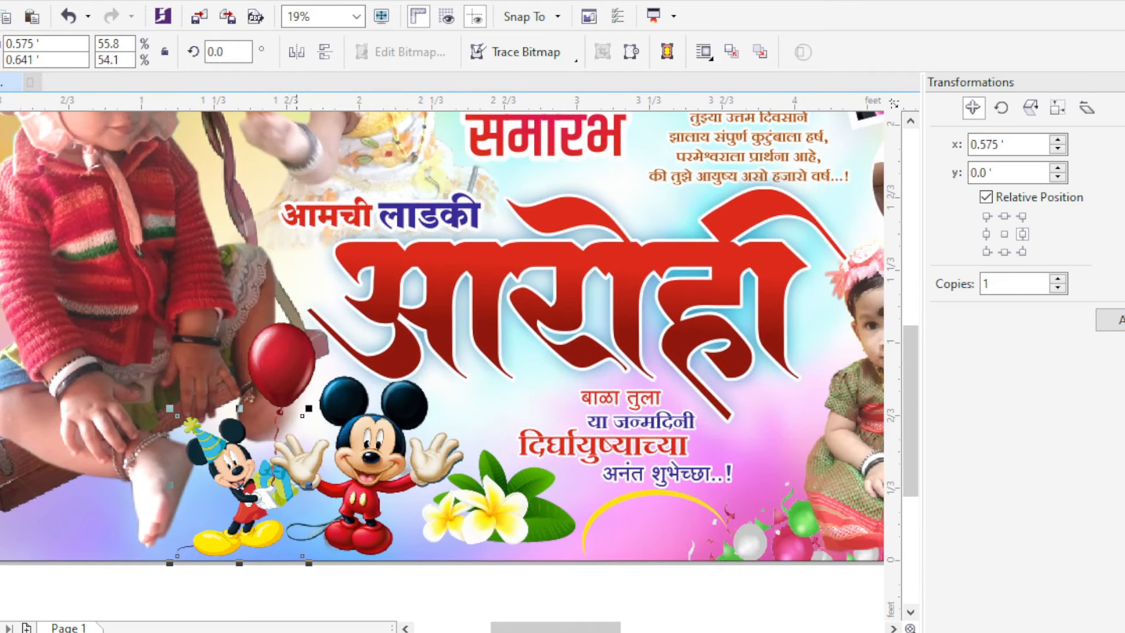
pyautogui.moveTo(375, 487); pyautogui.dragTo(398, 488)
pyautogui.moveTo(507, 308); pyautogui.dragTo(493, 320)
pyautogui.click(499, 497)
pyautogui.moveTo(499, 498); pyautogui.dragTo(431, 476)
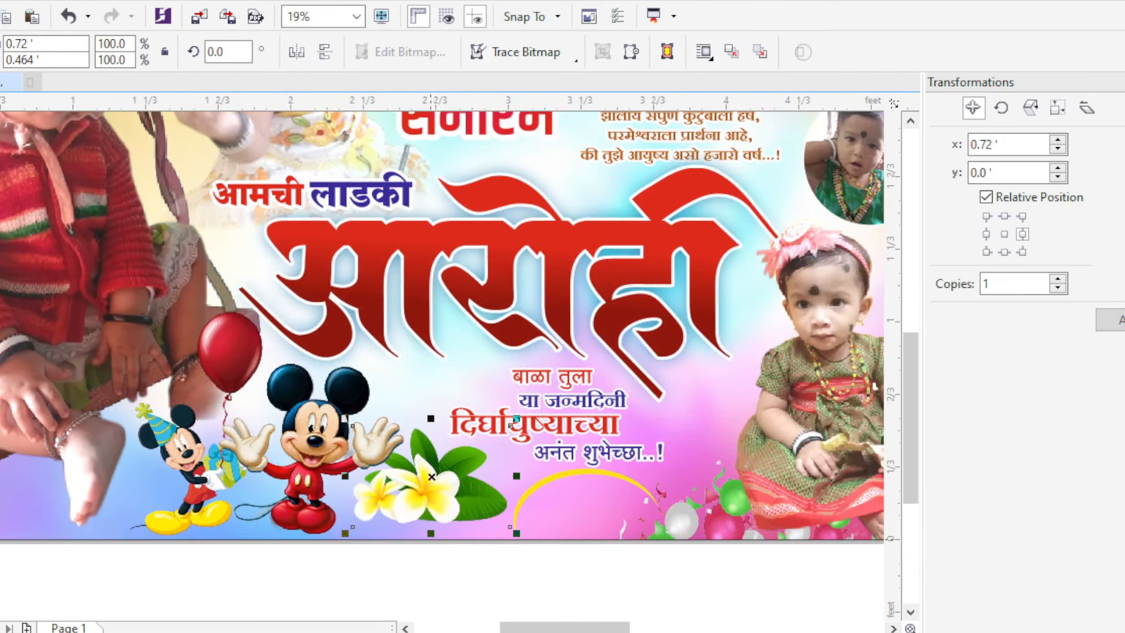
# Step: Change the document's measurement units from feet to inches
pyautogui.scroll(-1, 408, 511)
pyautogui.click(567, 557)
pyautogui.press('Escape')
pyautogui.click(378, 52)
pyautogui.click(320, 75)
# Step: Resize the whole banner artwork to 59 x 35 inches, bordered by a dark blue frame and a 16 pt white outline
pyautogui.hotkey('ctrl', 'a')
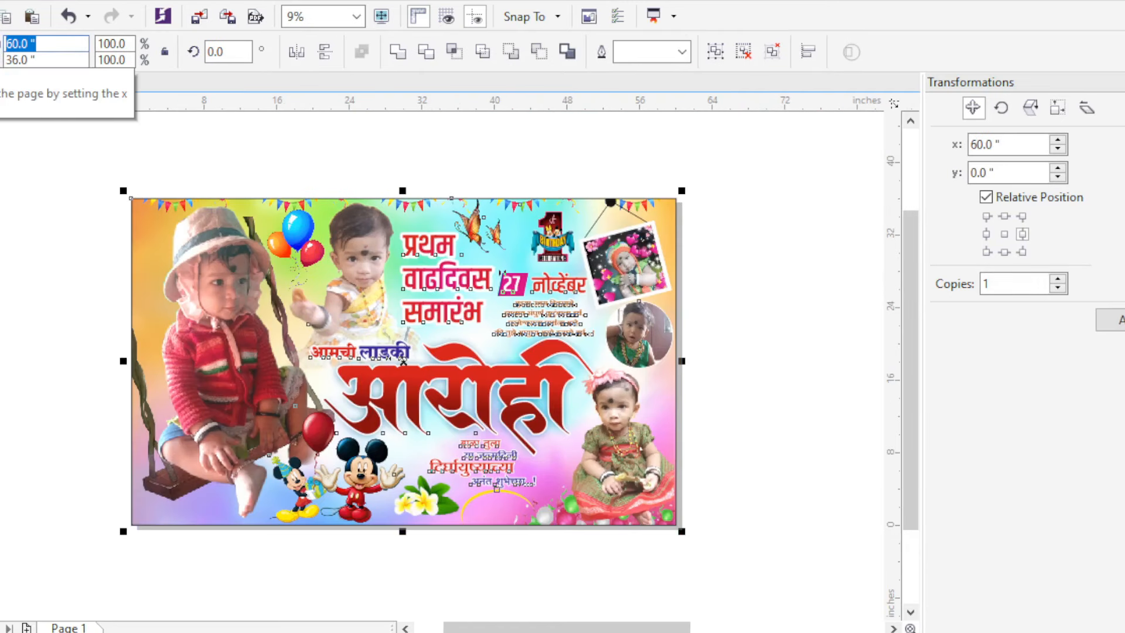
pyautogui.press('Return')
pyautogui.press('Escape')
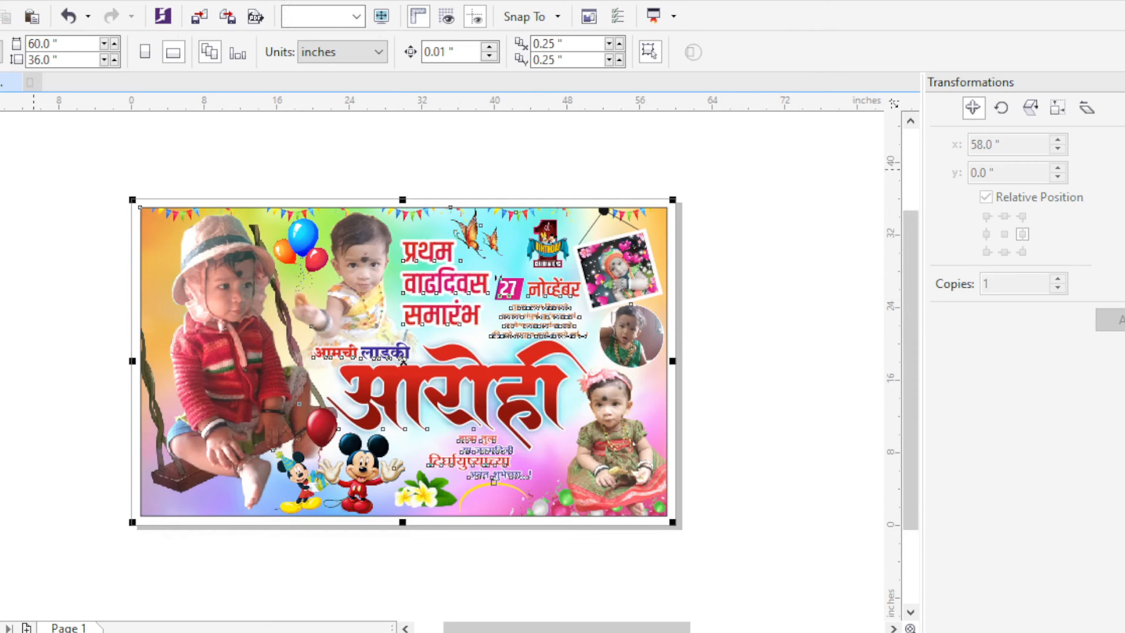
pyautogui.write('35')
pyautogui.press('Return')
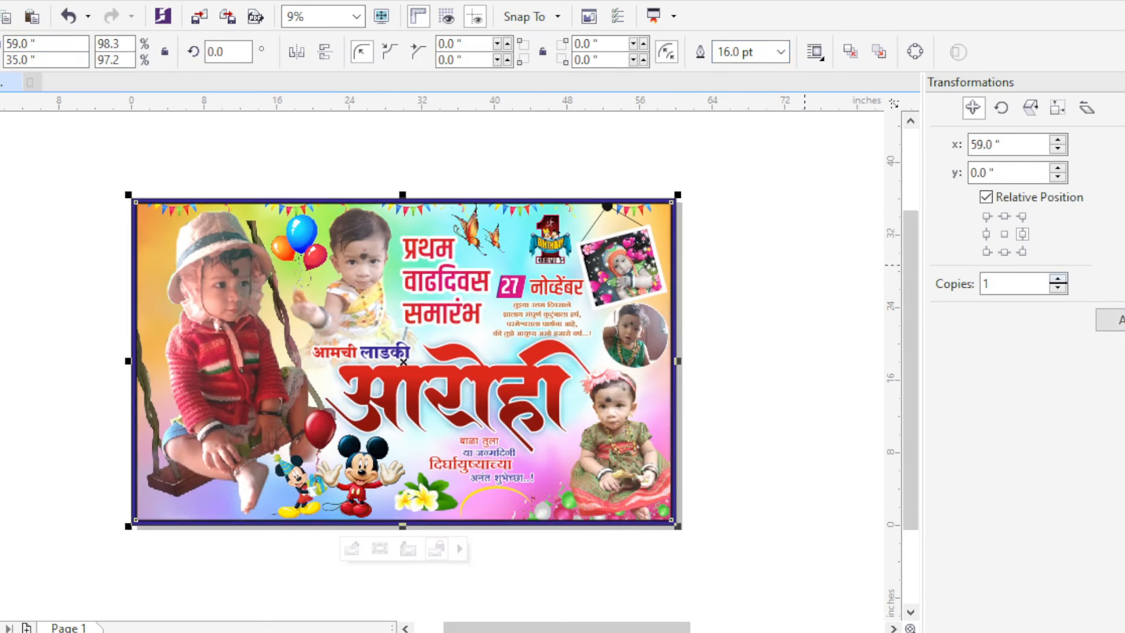
pyautogui.scroll(1, 669, 196)
pyautogui.scroll(-1, 703, 230)
pyautogui.click(703, 230)
# Step: Open the circular photo frame's clipped contents and select the photo of the girl in the green dress
pyautogui.hscroll(2, 644, 230)
pyautogui.scroll(1, 550, 490)
pyautogui.doubleClick(534, 441)
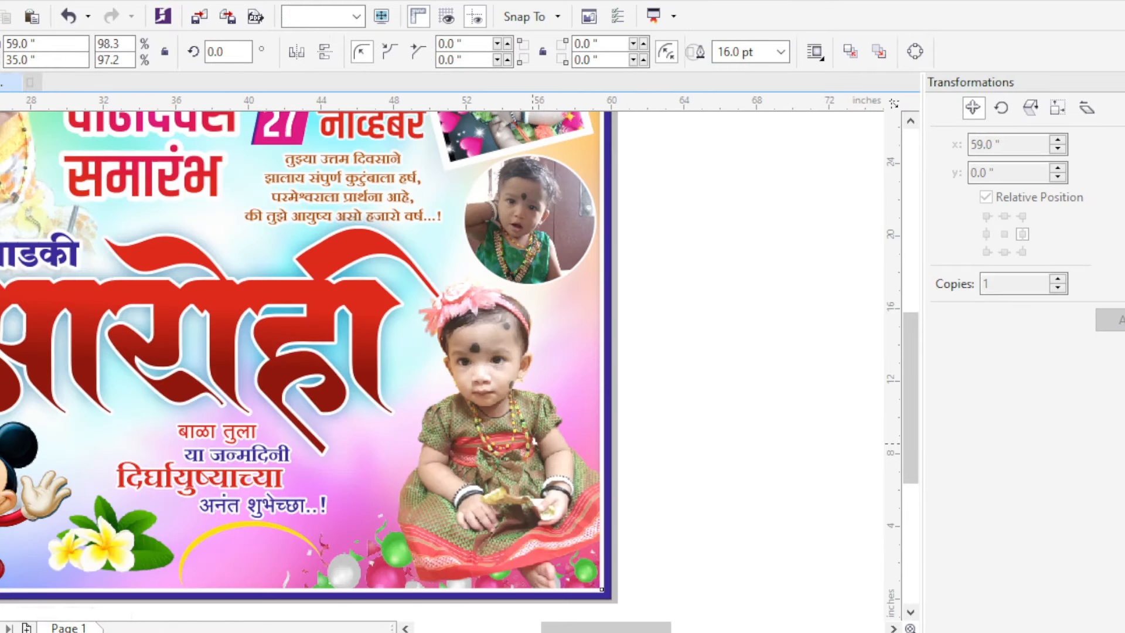
pyautogui.click(534, 441)
pyautogui.scroll(-1, 482, 374)
pyautogui.click(273, 509)
pyautogui.scroll(1, 520, 304)
pyautogui.doubleClick(515, 302)
pyautogui.click(516, 302)
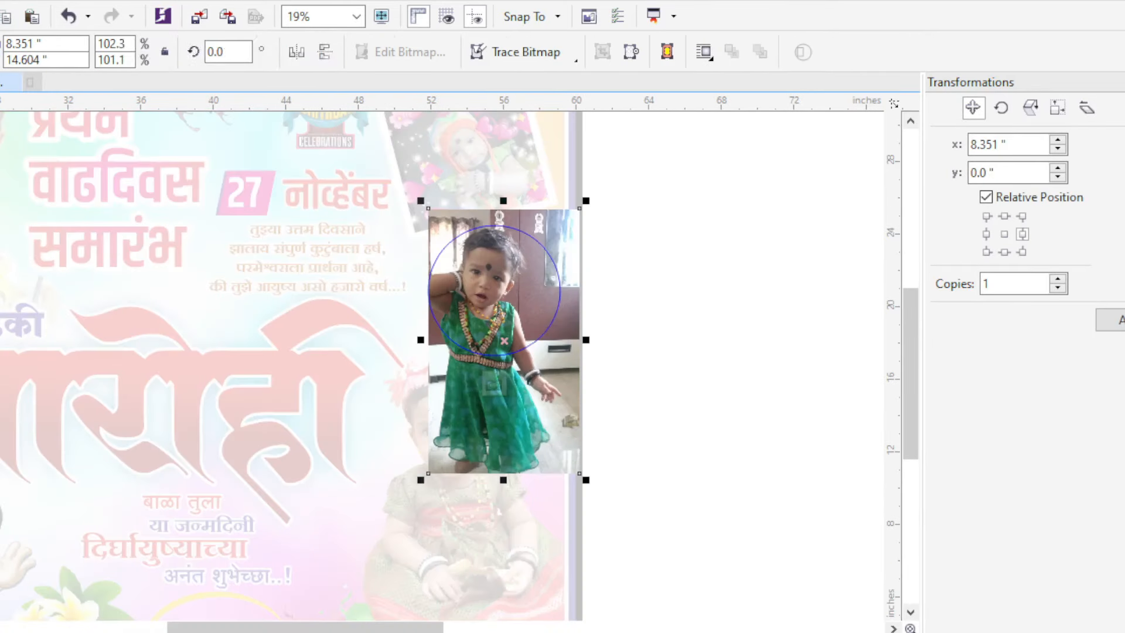
# Step: Brighten the photo of the girl in the green dress with image adjustment effects and finish editing its circular clip
pyautogui.click(141, 2)
pyautogui.moveTo(83, 2)
pyautogui.moveTo(153, 12)
pyautogui.click(317, 138)
pyautogui.click(794, 214)
pyautogui.click(83, 1)
pyautogui.click(351, 116)
pyautogui.moveTo(516, 223); pyautogui.dragTo(526, 344)
pyautogui.moveTo(629, 399); pyautogui.dragTo(641, 399)
pyautogui.click(606, 539)
# Step: Give the circular photo frame an 8 pt magenta outline
pyautogui.click(494, 385)
pyautogui.scroll(2, 518, 260)
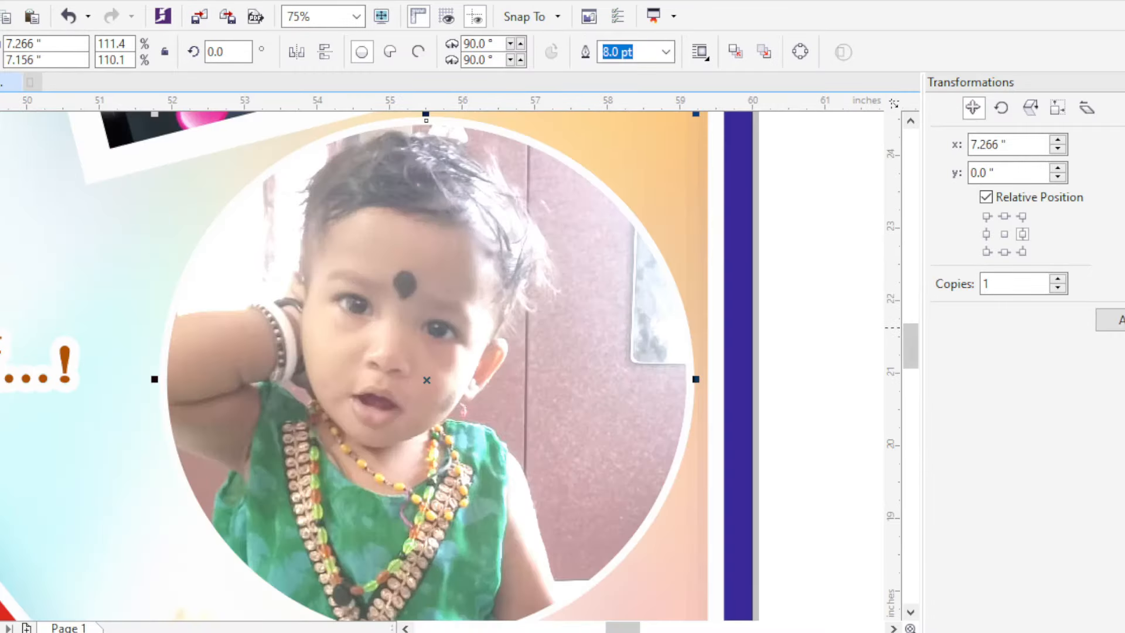
pyautogui.scroll(-3, 609, 410)
pyautogui.press('Escape')
# Step: Open the background's clipped contents and brighten the photo of the girl on the swing with an image adjustment effect
pyautogui.scroll(2, 454, 324)
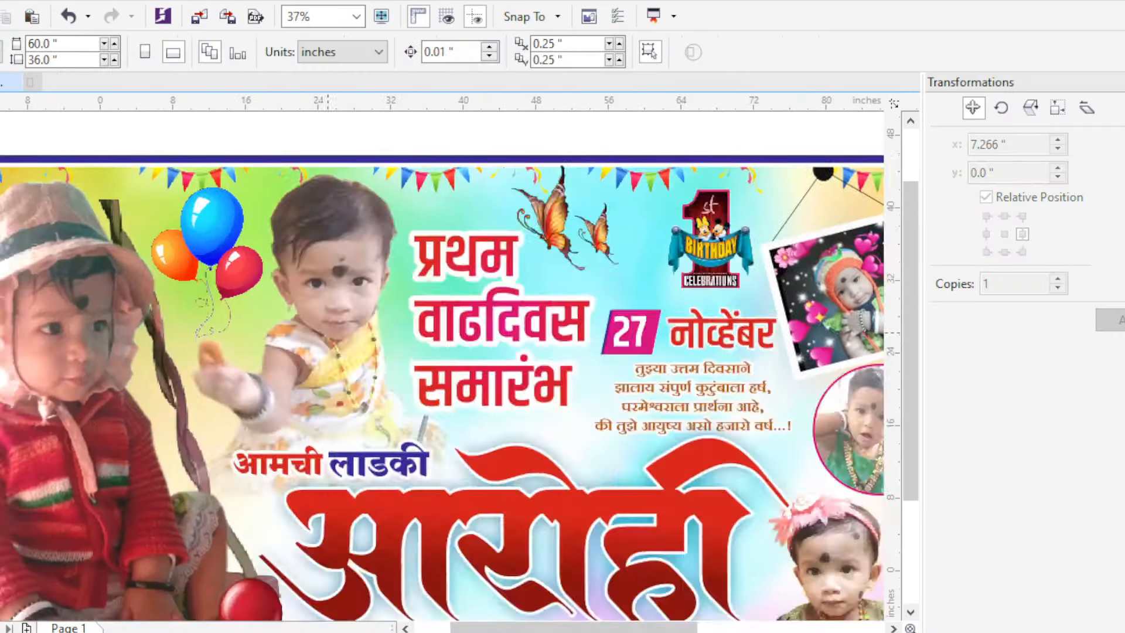
pyautogui.scroll(-2, 512, 314)
pyautogui.doubleClick(178, 378)
pyautogui.press('Escape')
pyautogui.click(144, 2)
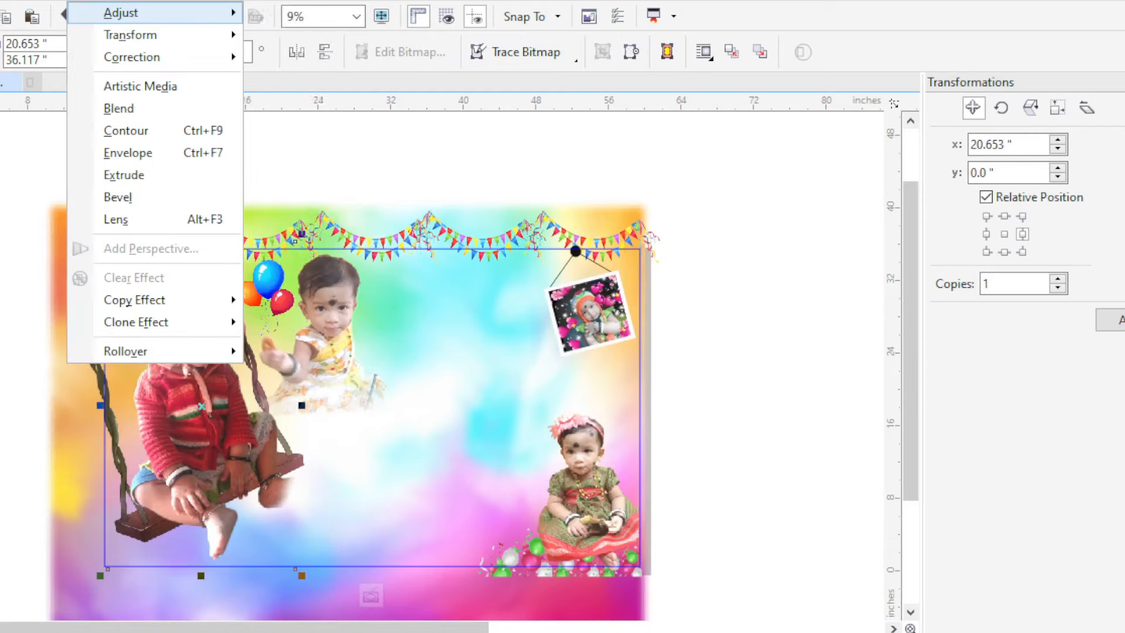
pyautogui.moveTo(146, 11)
pyautogui.click(352, 125)
pyautogui.moveTo(630, 278); pyautogui.dragTo(611, 278)
pyautogui.press('Return')
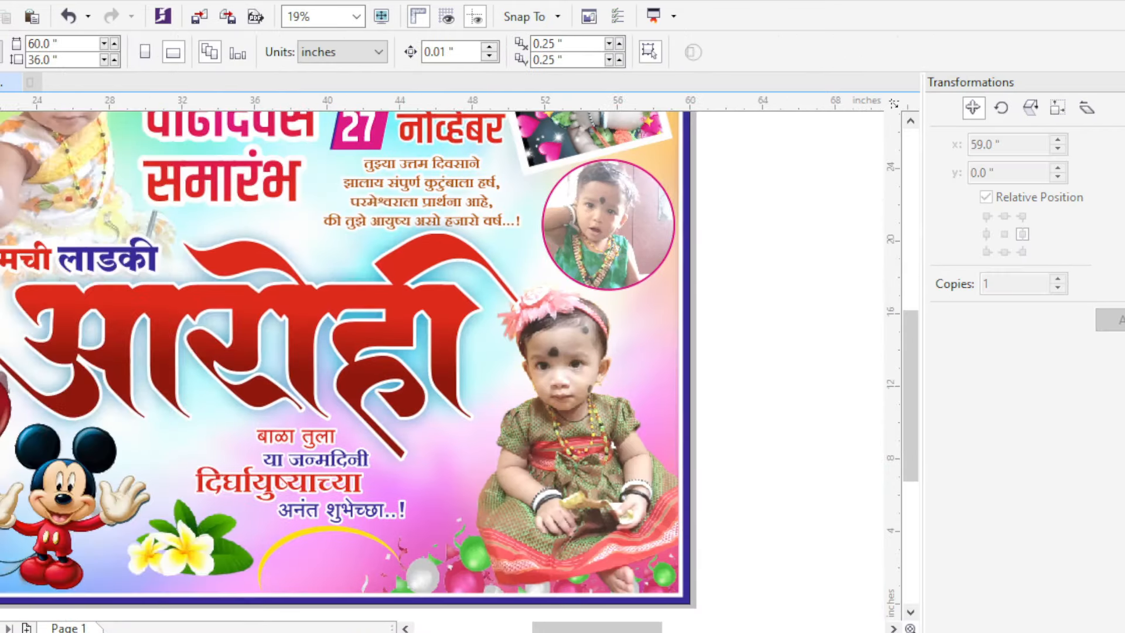
# Step: Shift the blurred blue glow behind the large red name slightly down and to the right as a shadow
pyautogui.moveTo(427, 432); pyautogui.dragTo(434, 440)
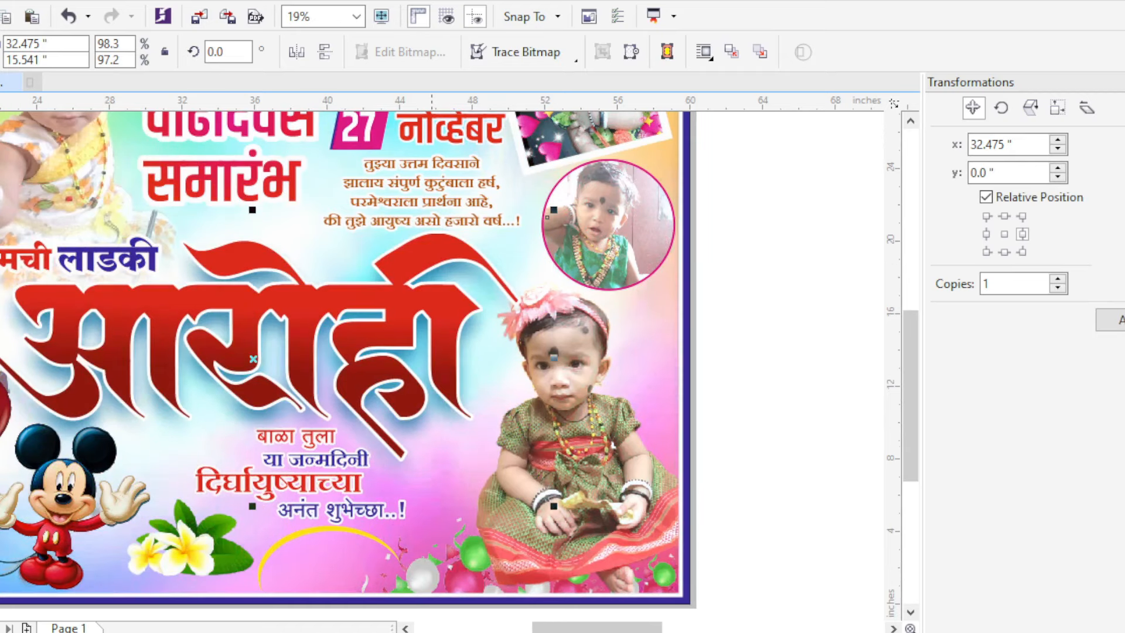
pyautogui.scroll(-2, 435, 440)
pyautogui.press('Escape')
# Step: Export the entire banner as a JPEG in RGB Color (24-bit) at 72 dpi resolution
pyautogui.hotkey('ctrl', 'a')
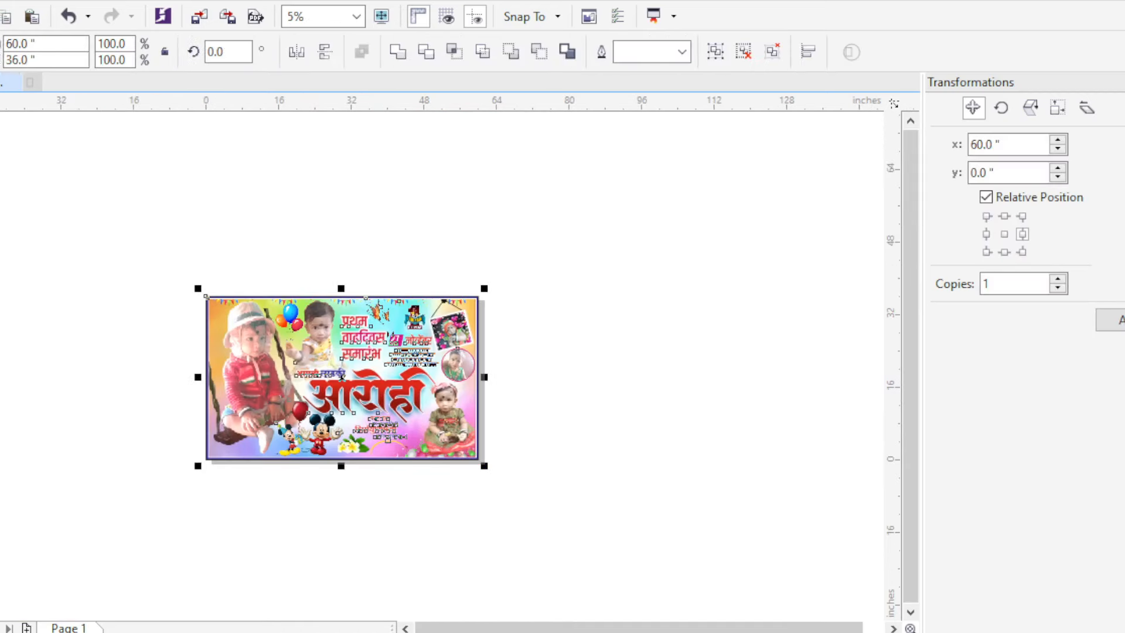
pyautogui.hotkey('ctrl', 'e')
pyautogui.click(101, 509)
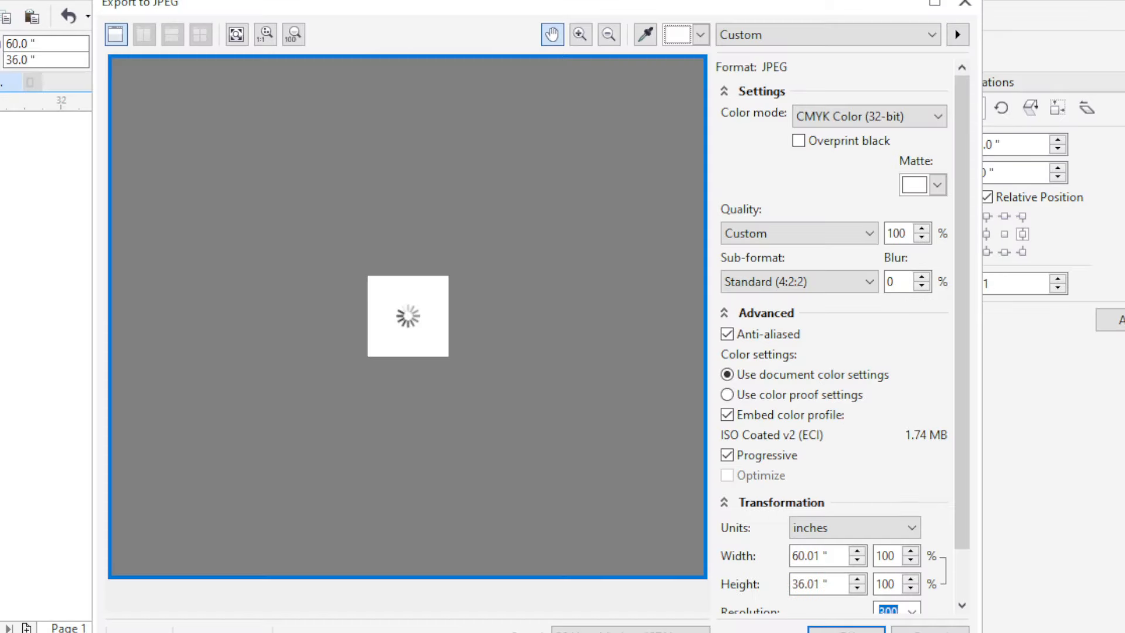
pyautogui.click(869, 116)
pyautogui.click(844, 150)
pyautogui.scroll(-1, 834, 335)
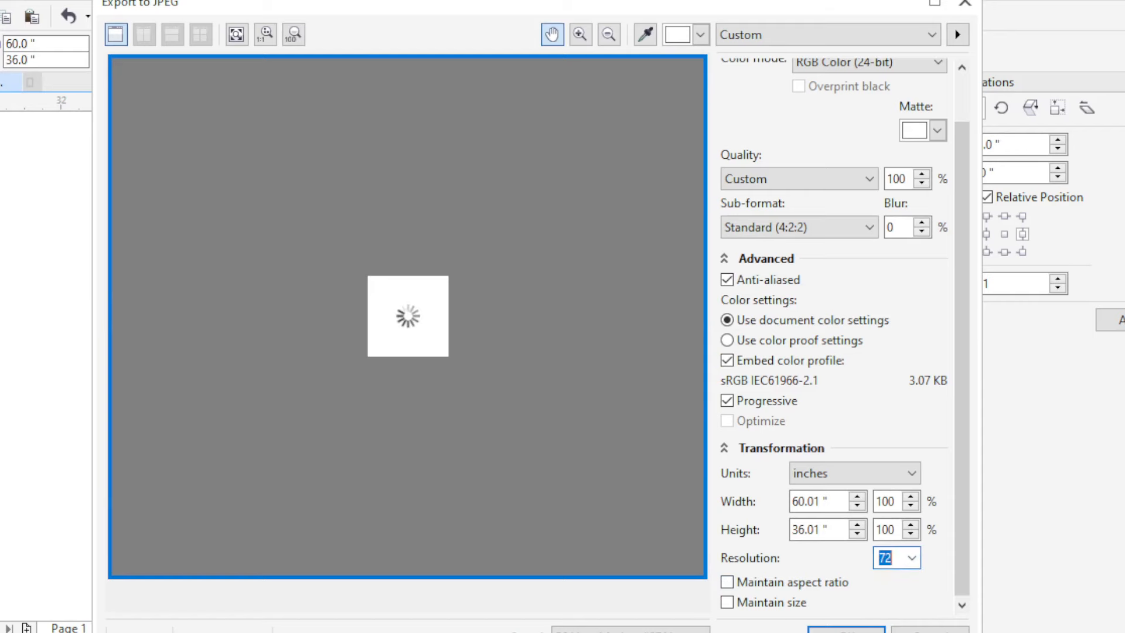
pyautogui.press('Return')
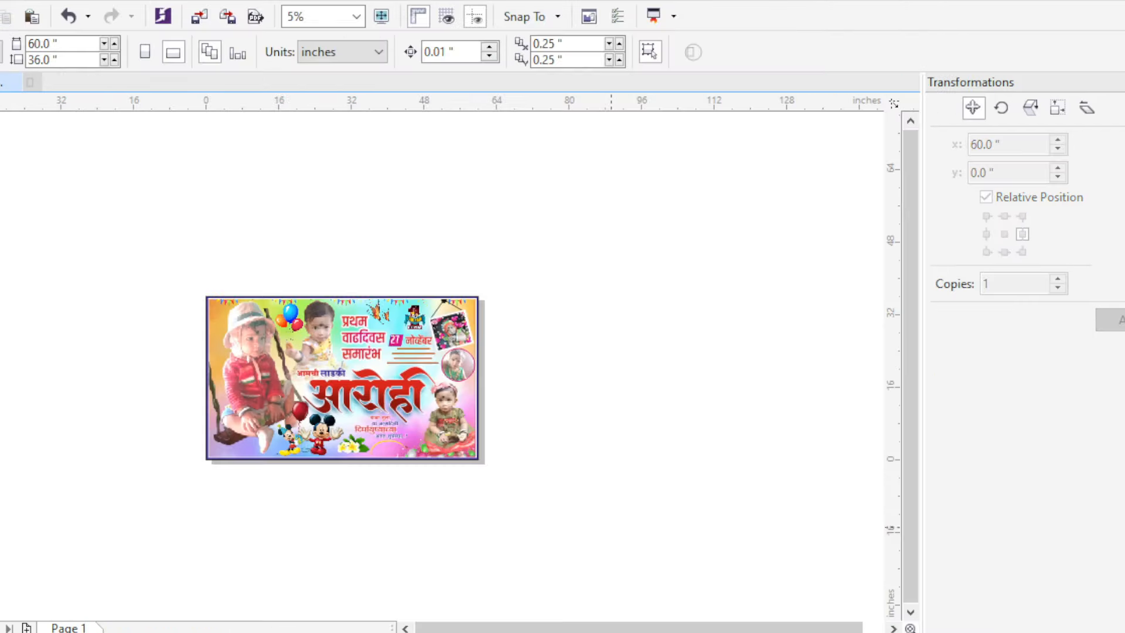